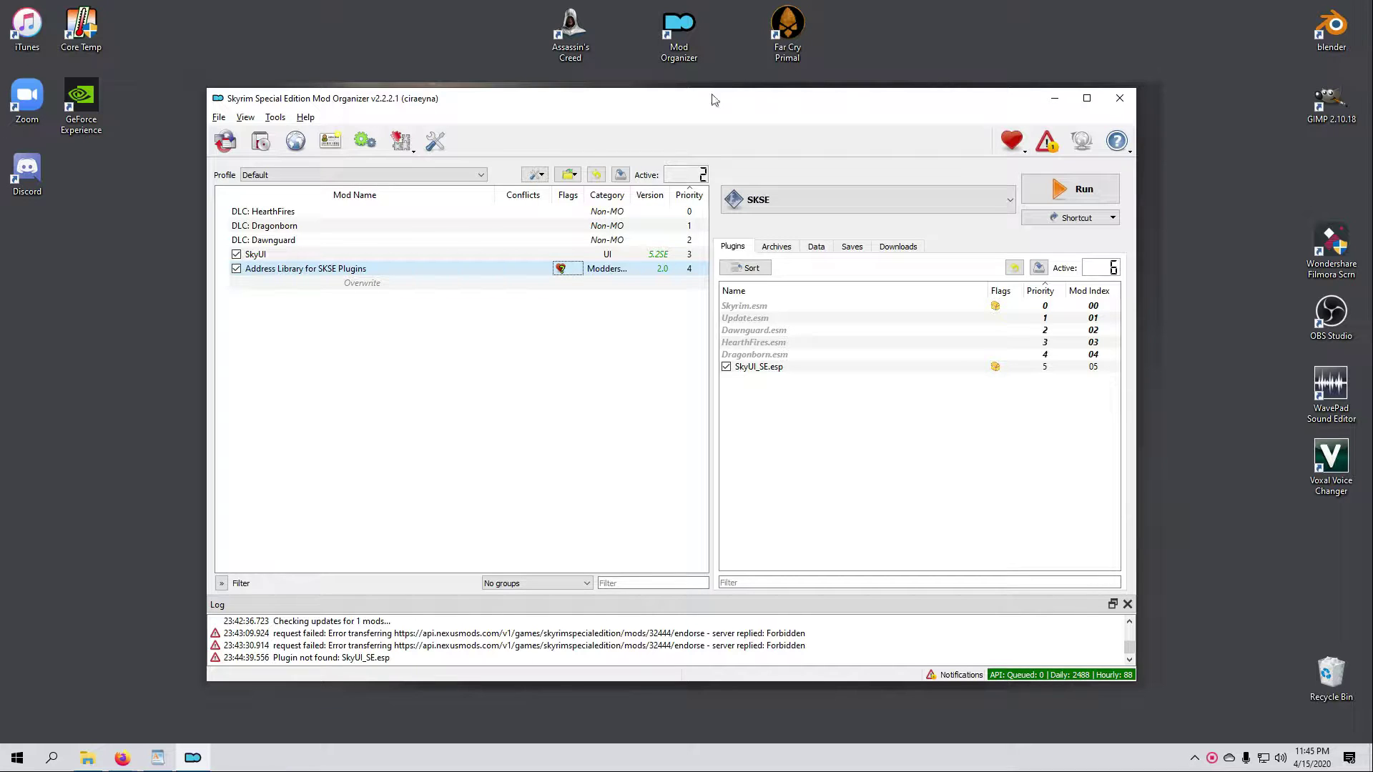
- Open the profile manager and enable profile-specific save games for the Default profile
{"action": "left_click", "coordinate": [482, 176]}
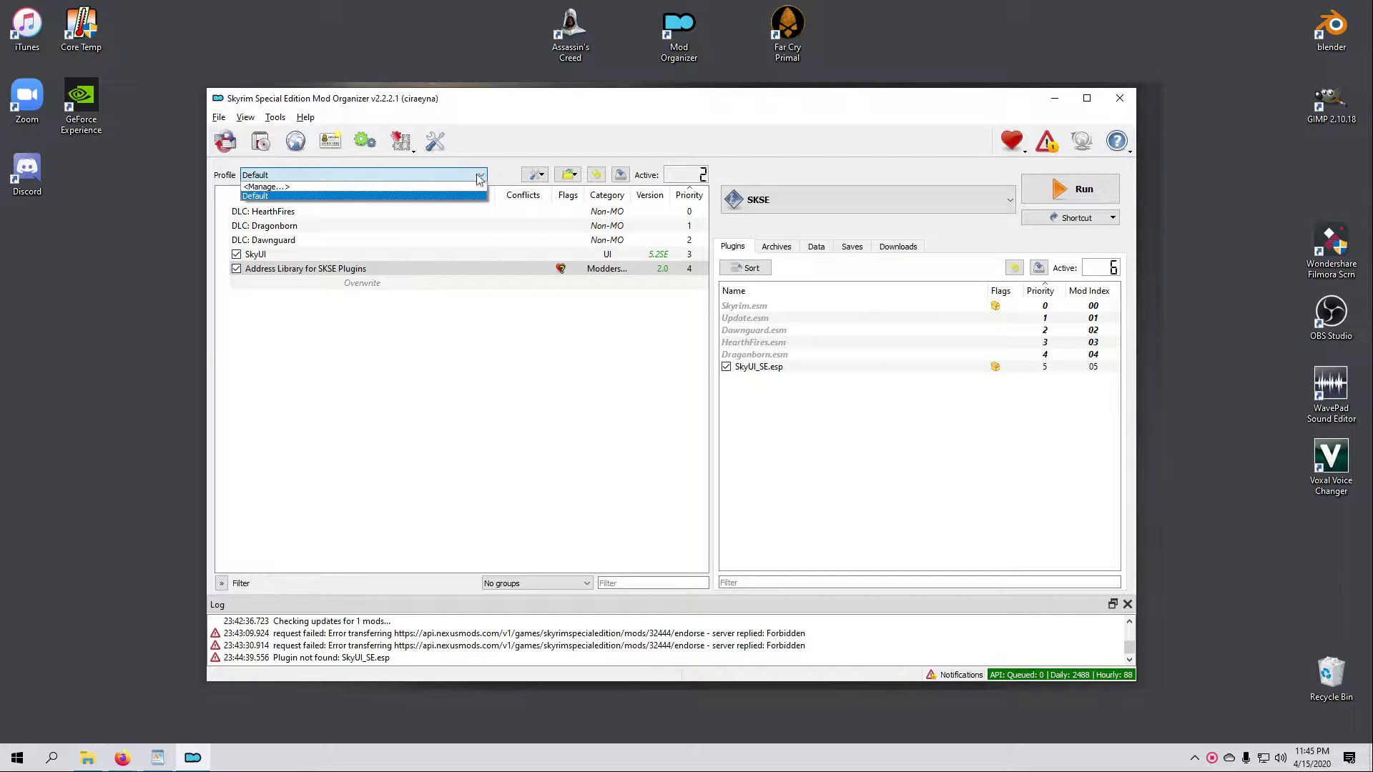
{"action": "left_click", "coordinate": [289, 188]}
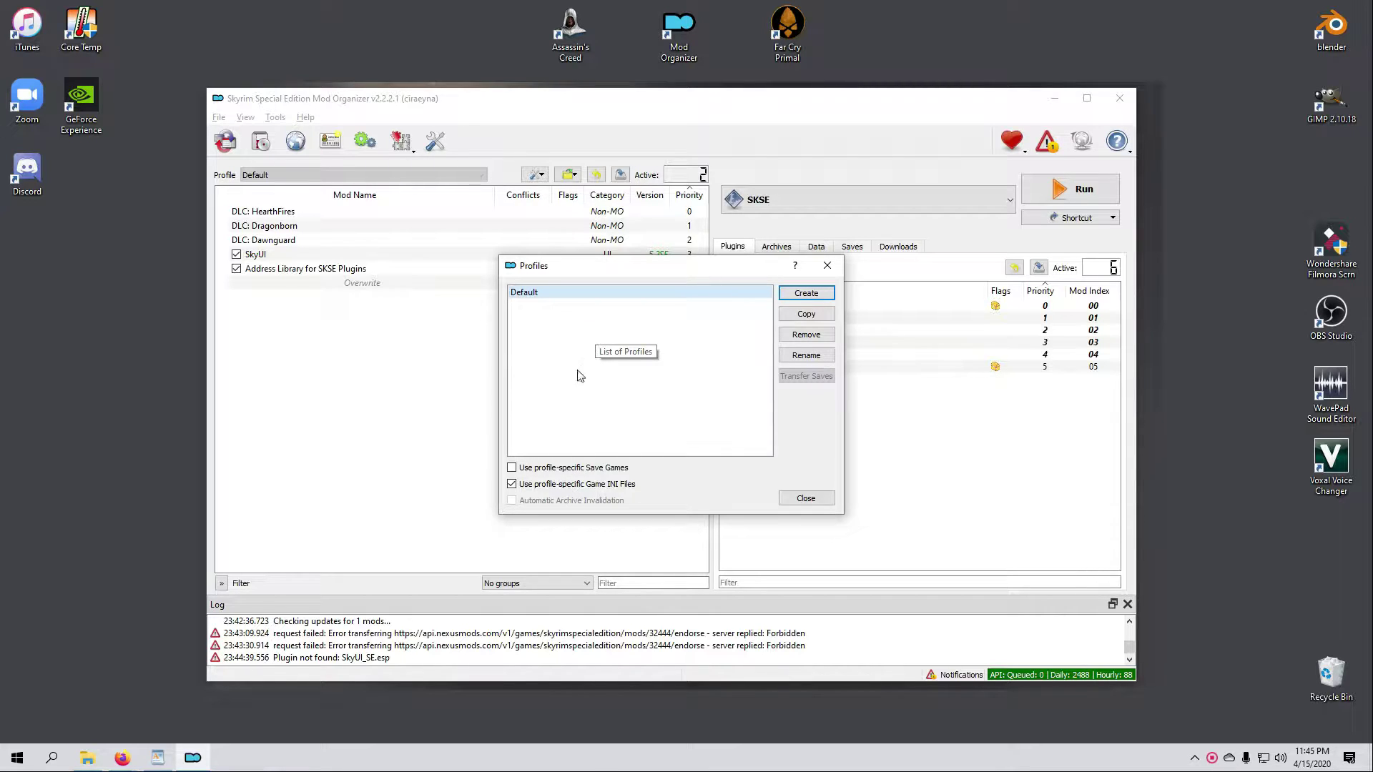
{"action": "left_click", "coordinate": [512, 468]}
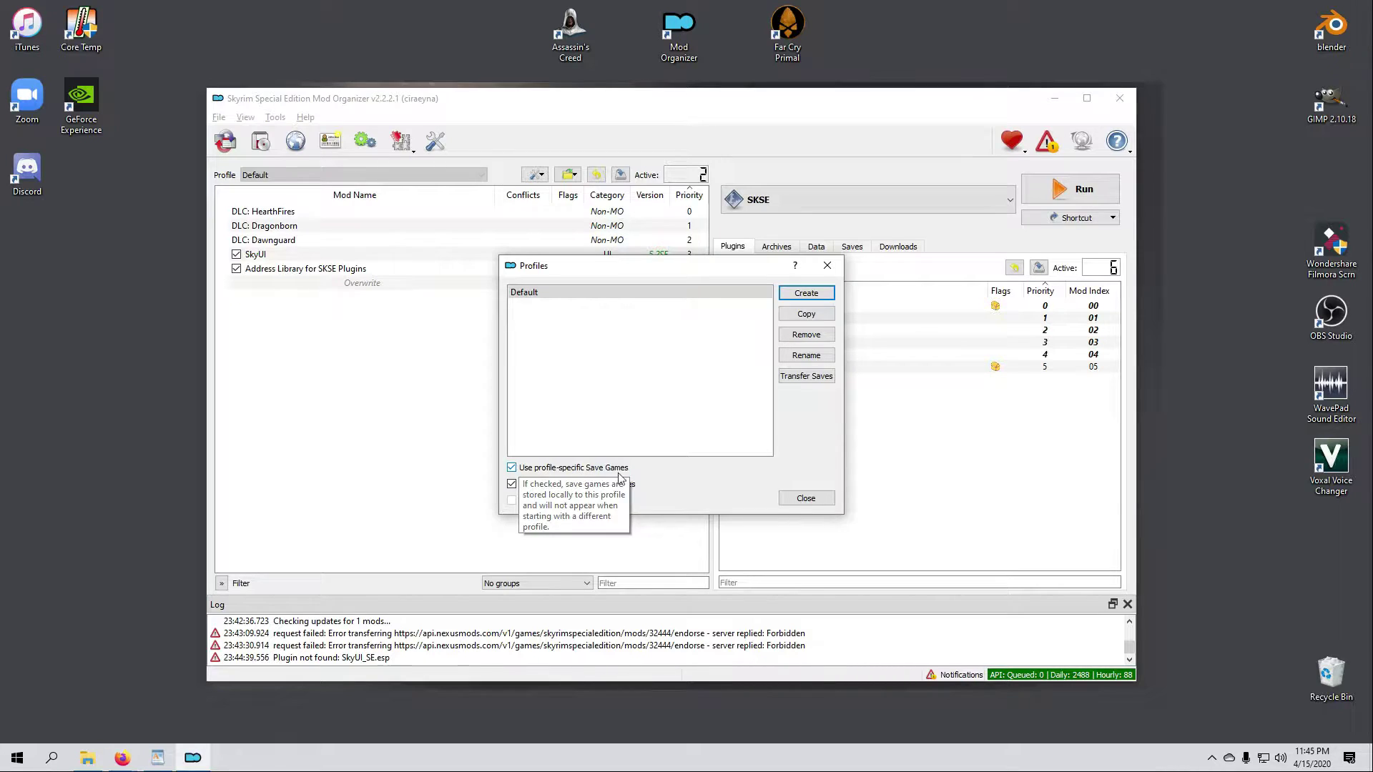
- Create a new profile named "No Mods" that uses the default game INI settings, and close the profile manager
{"action": "left_click", "coordinate": [812, 295]}
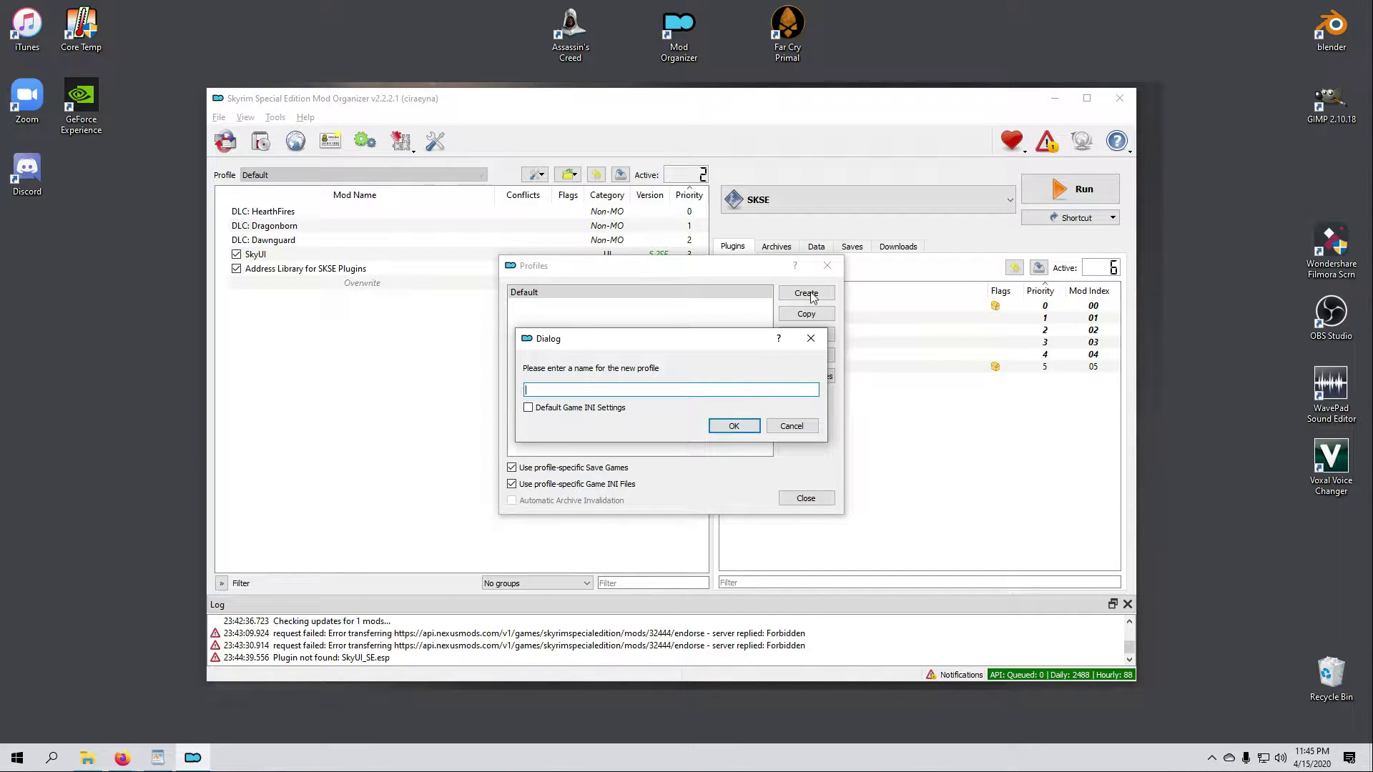
{"action": "type", "text": "No Mods"}
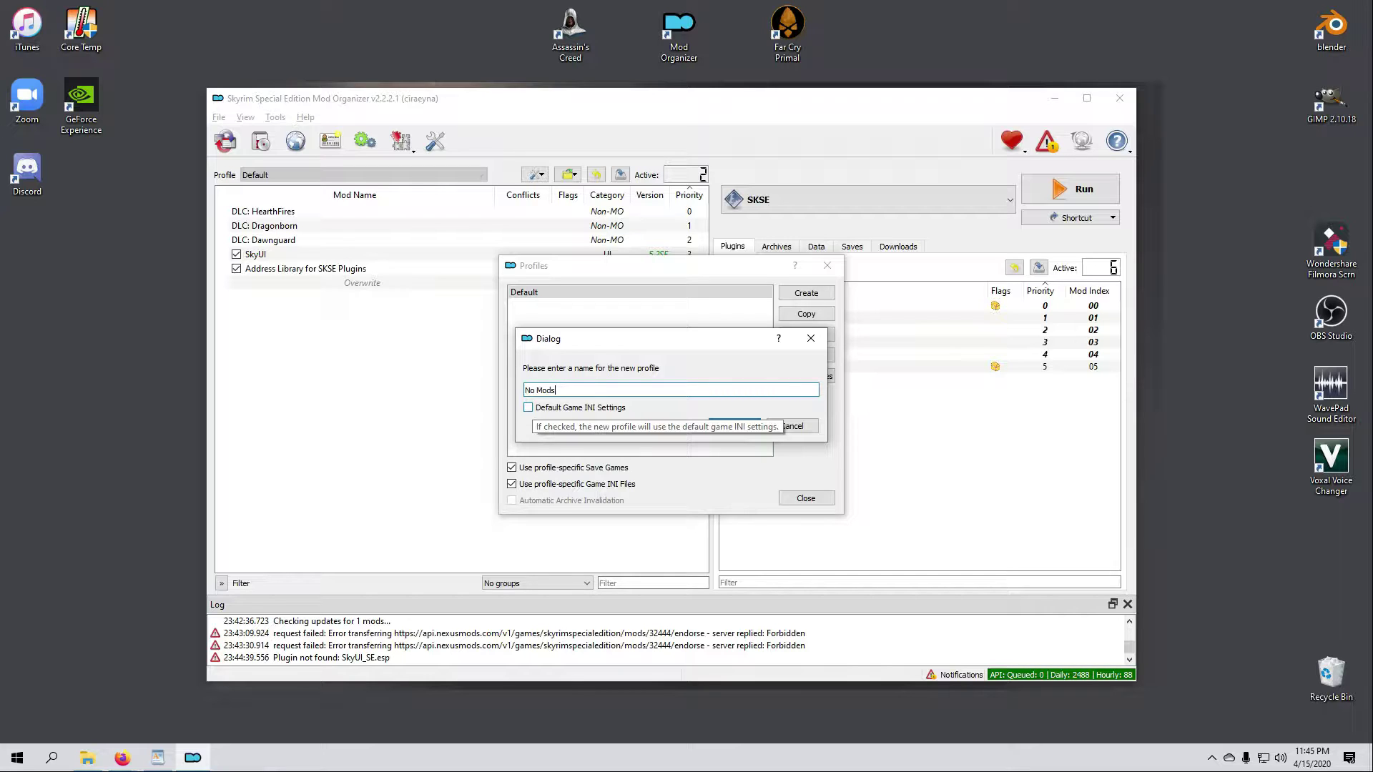
{"action": "left_click", "coordinate": [528, 406]}
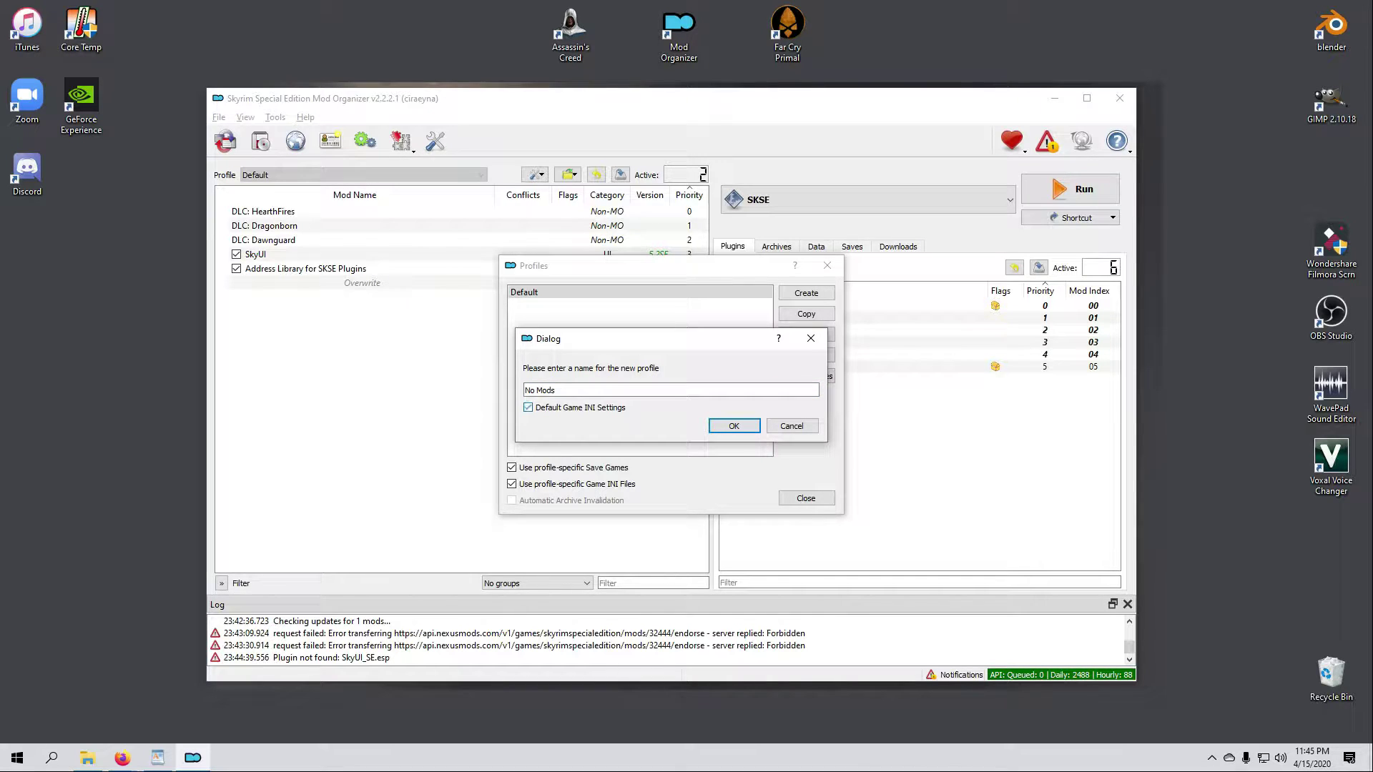
{"action": "left_click", "coordinate": [728, 427]}
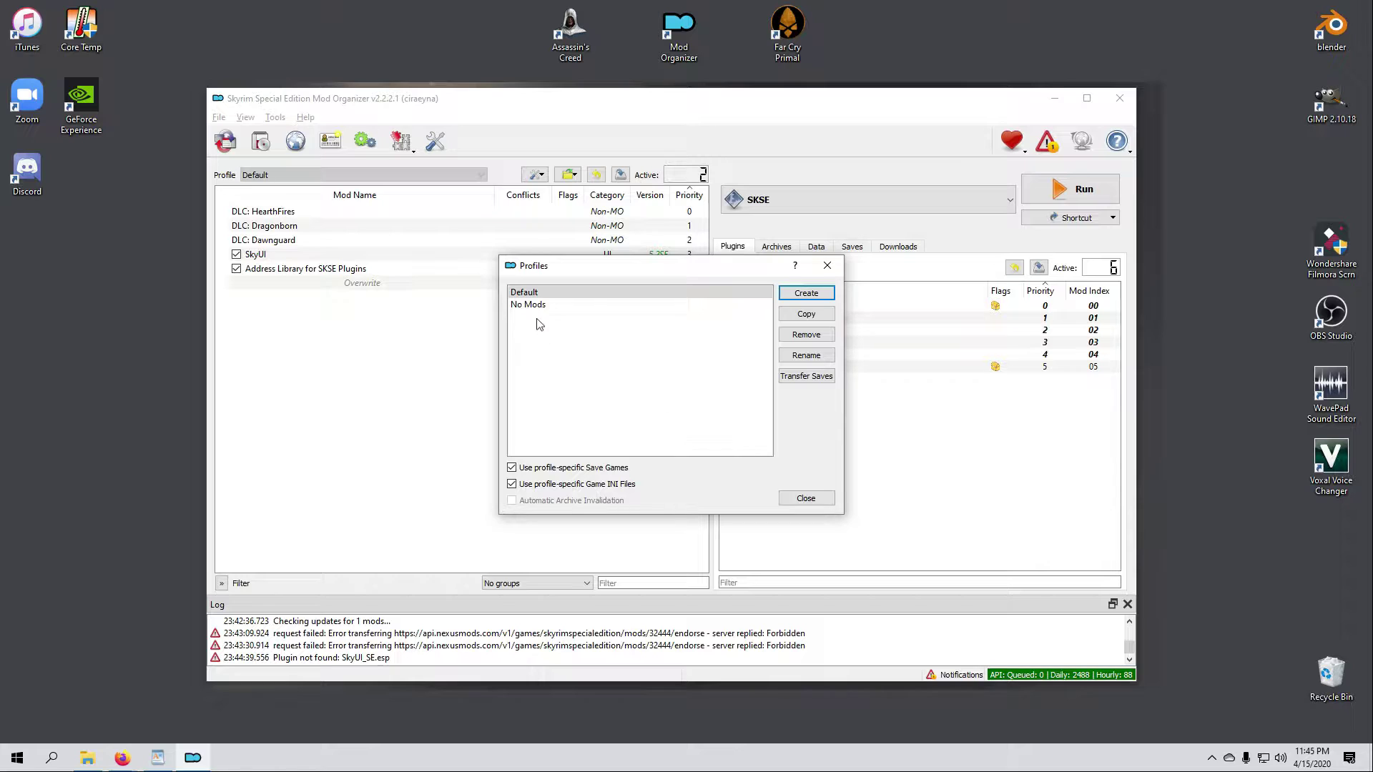
{"action": "left_click", "coordinate": [801, 499]}
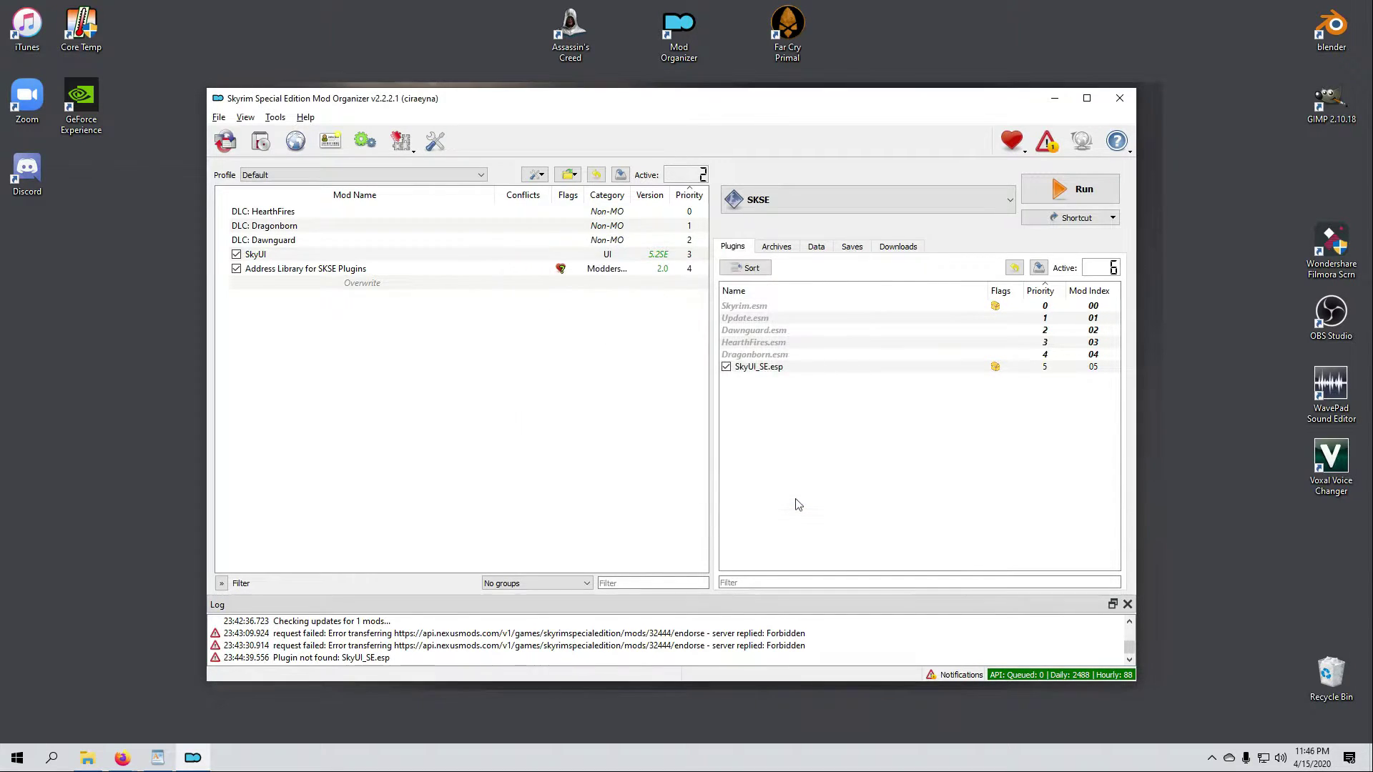
- Switch to the No Mods profile to view its mod list and return to the Default profile
{"action": "left_click", "coordinate": [481, 175]}
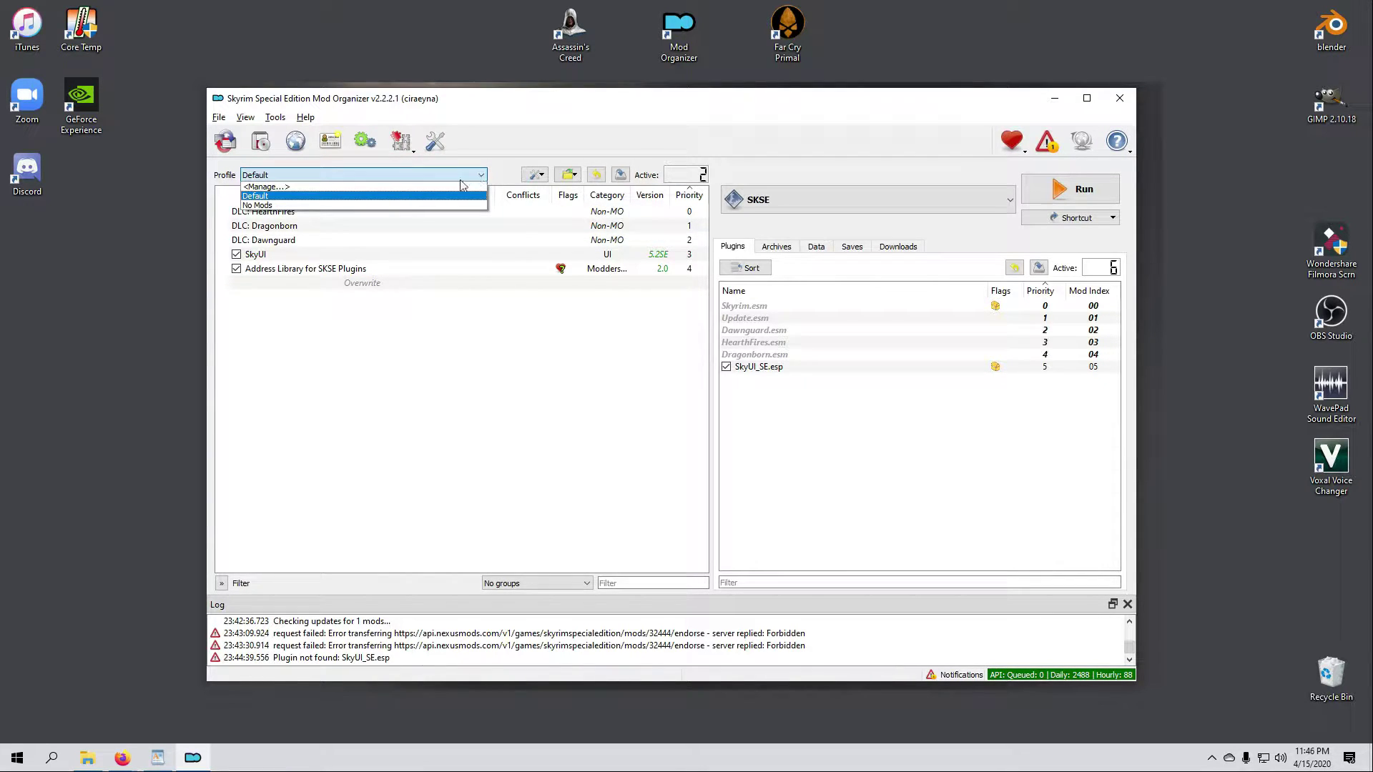
{"action": "left_click", "coordinate": [359, 205]}
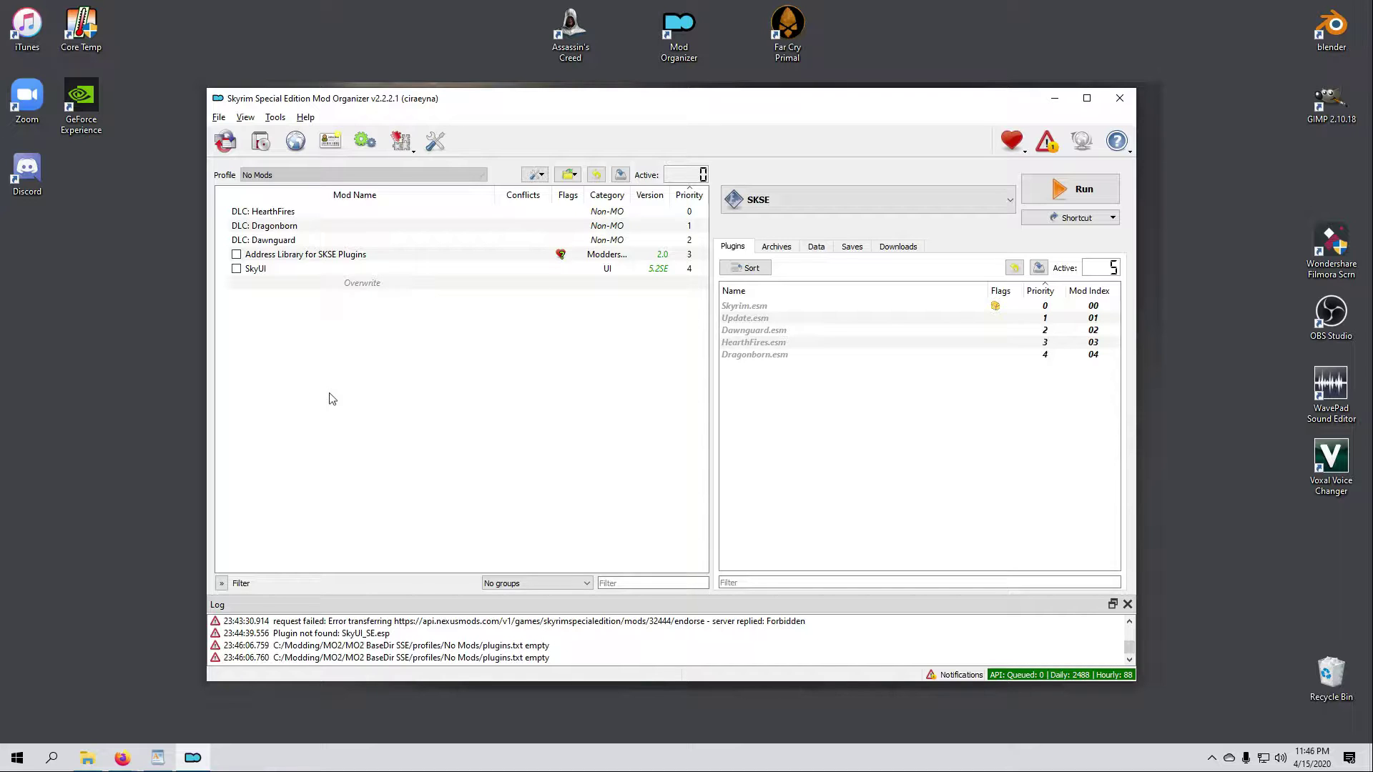
{"action": "left_click", "coordinate": [481, 176]}
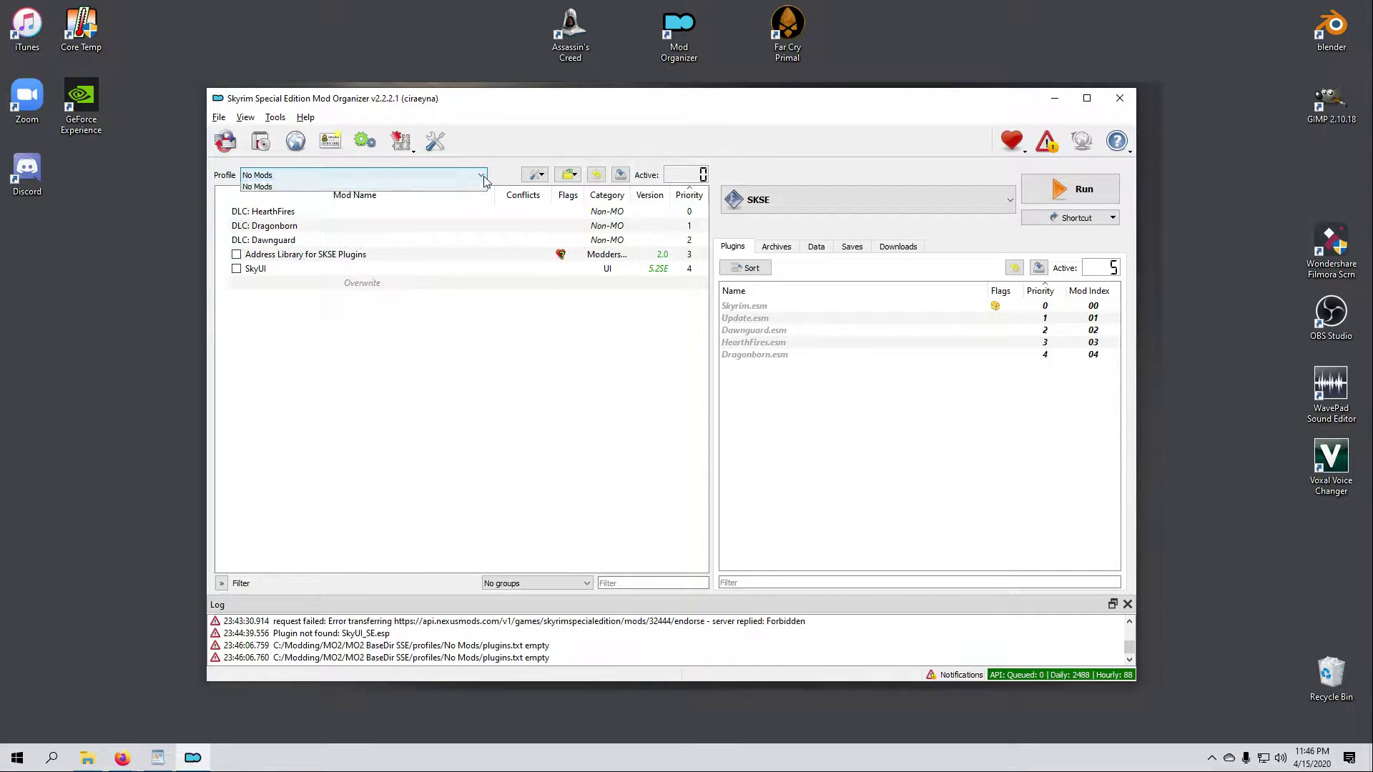
{"action": "left_click", "coordinate": [461, 203]}
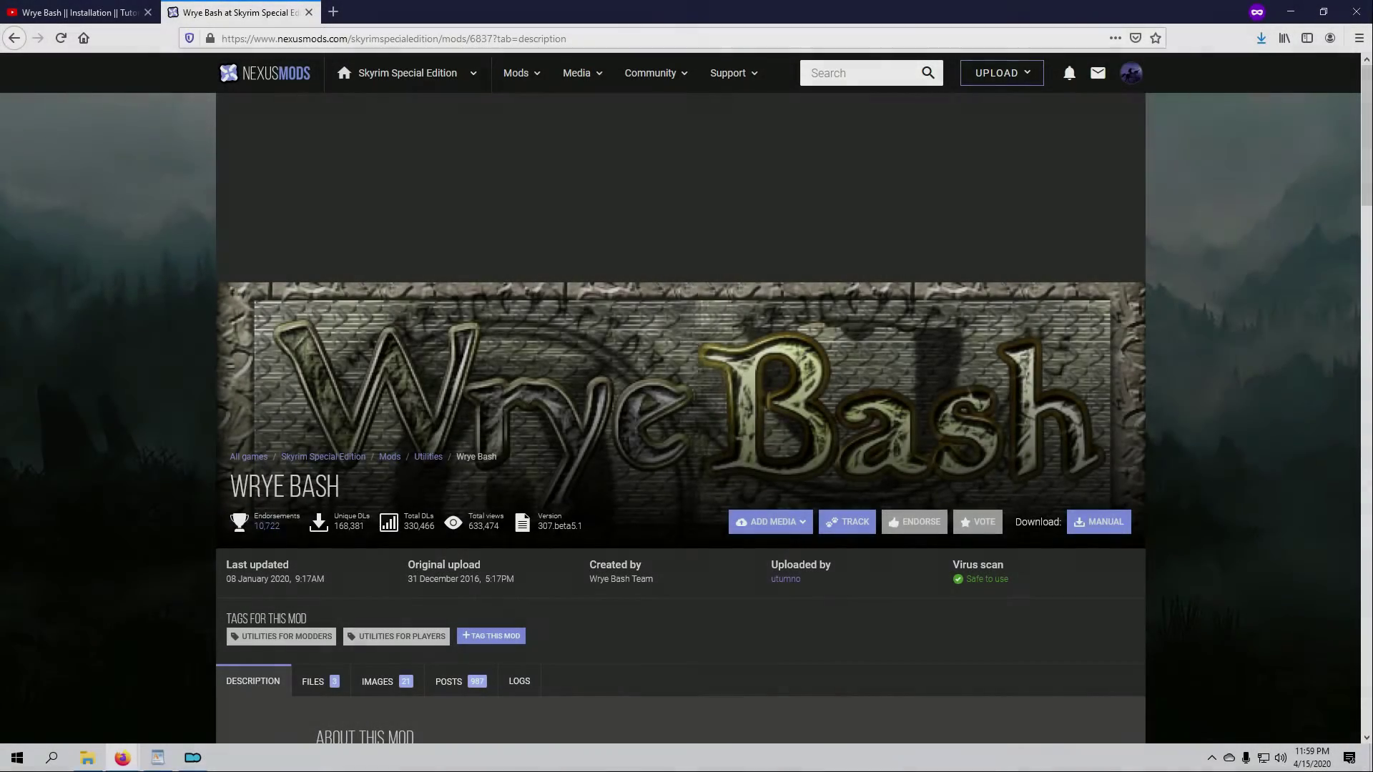
- In Firefox, download the Wrye Bash 307 Beta 5.1 Installer from its Nexus Mods page and open the archive with 7-Zip File Manager
{"action": "scroll", "coordinate": [724, 604], "scroll_direction": "down", "scroll_amount": 1}
{"action": "scroll", "coordinate": [723, 605], "scroll_direction": "down", "scroll_amount": 3}
{"action": "left_click", "coordinate": [319, 394]}
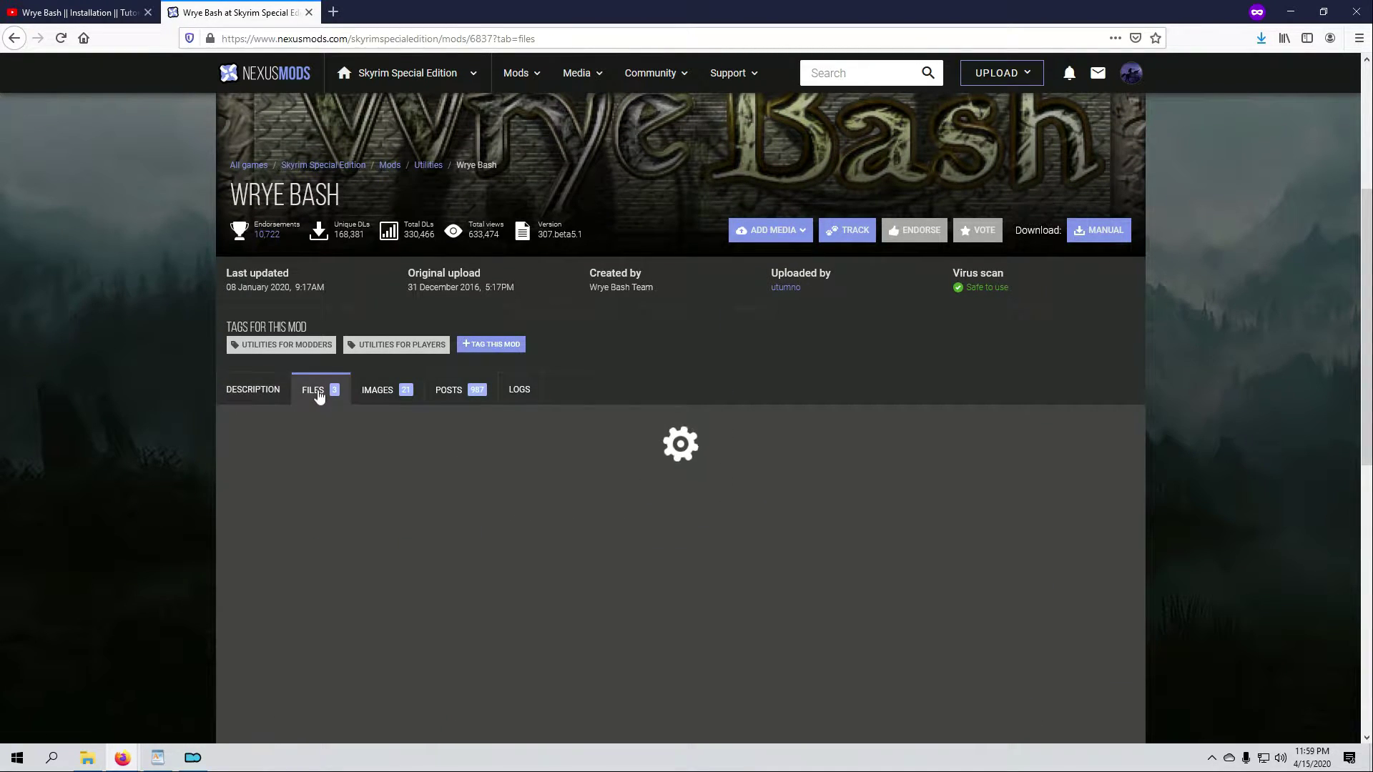
{"action": "scroll", "coordinate": [429, 487], "scroll_direction": "down", "scroll_amount": 1}
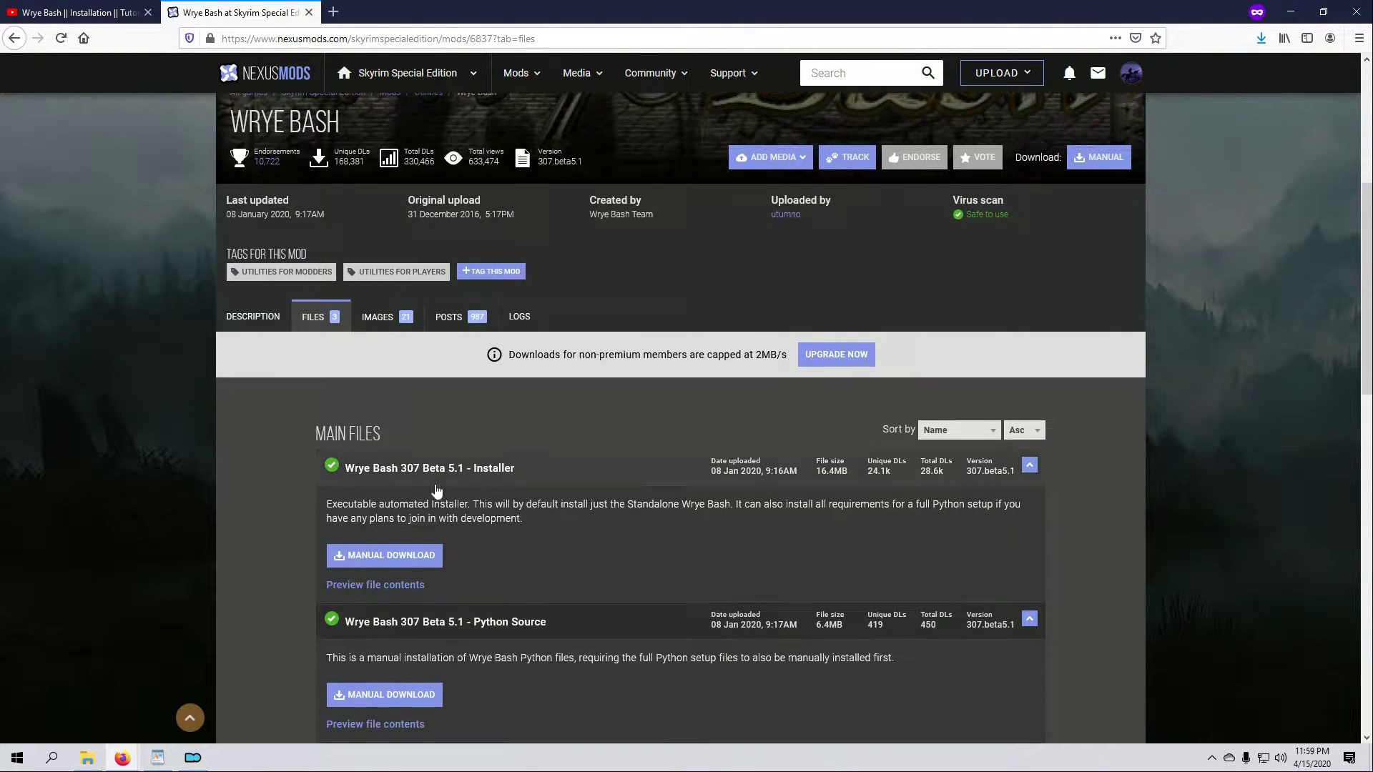
{"action": "left_click", "coordinate": [410, 558]}
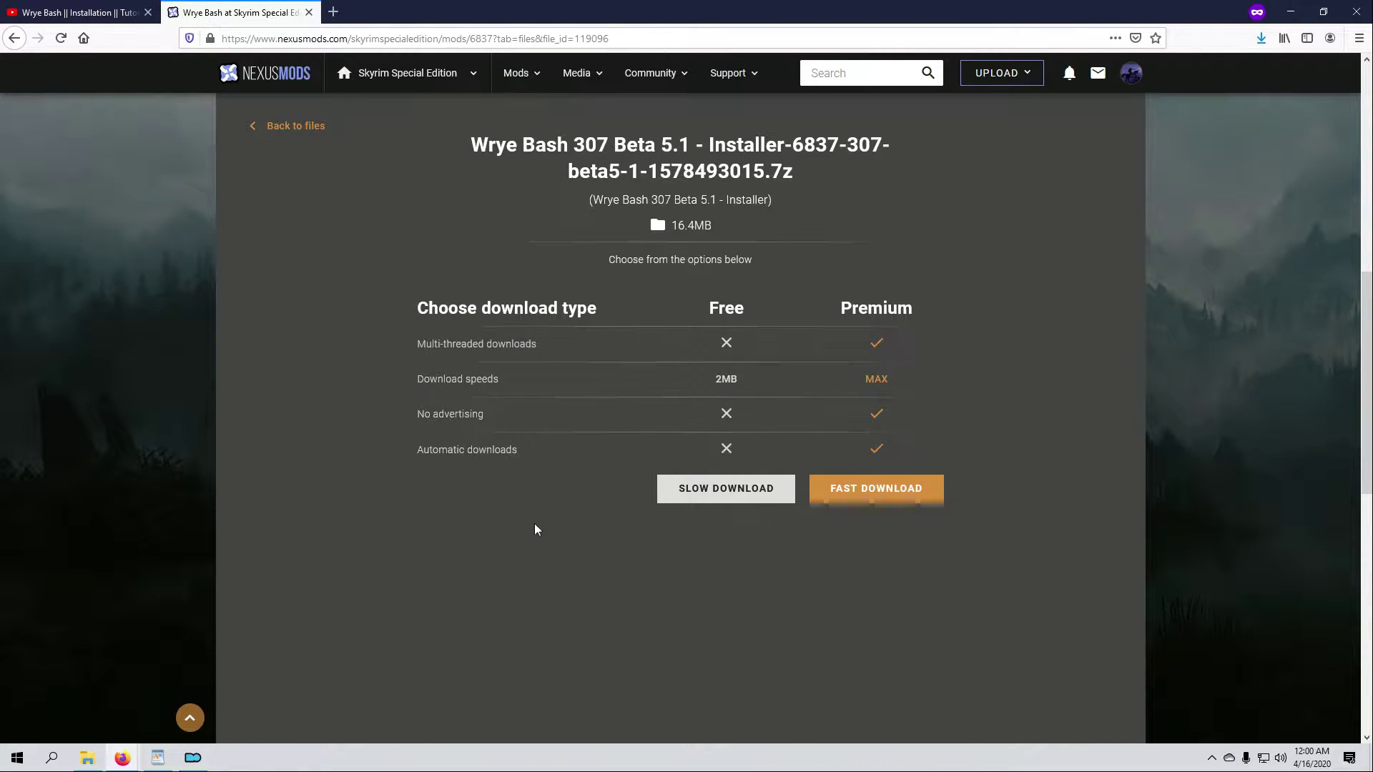
{"action": "left_click", "coordinate": [710, 493]}
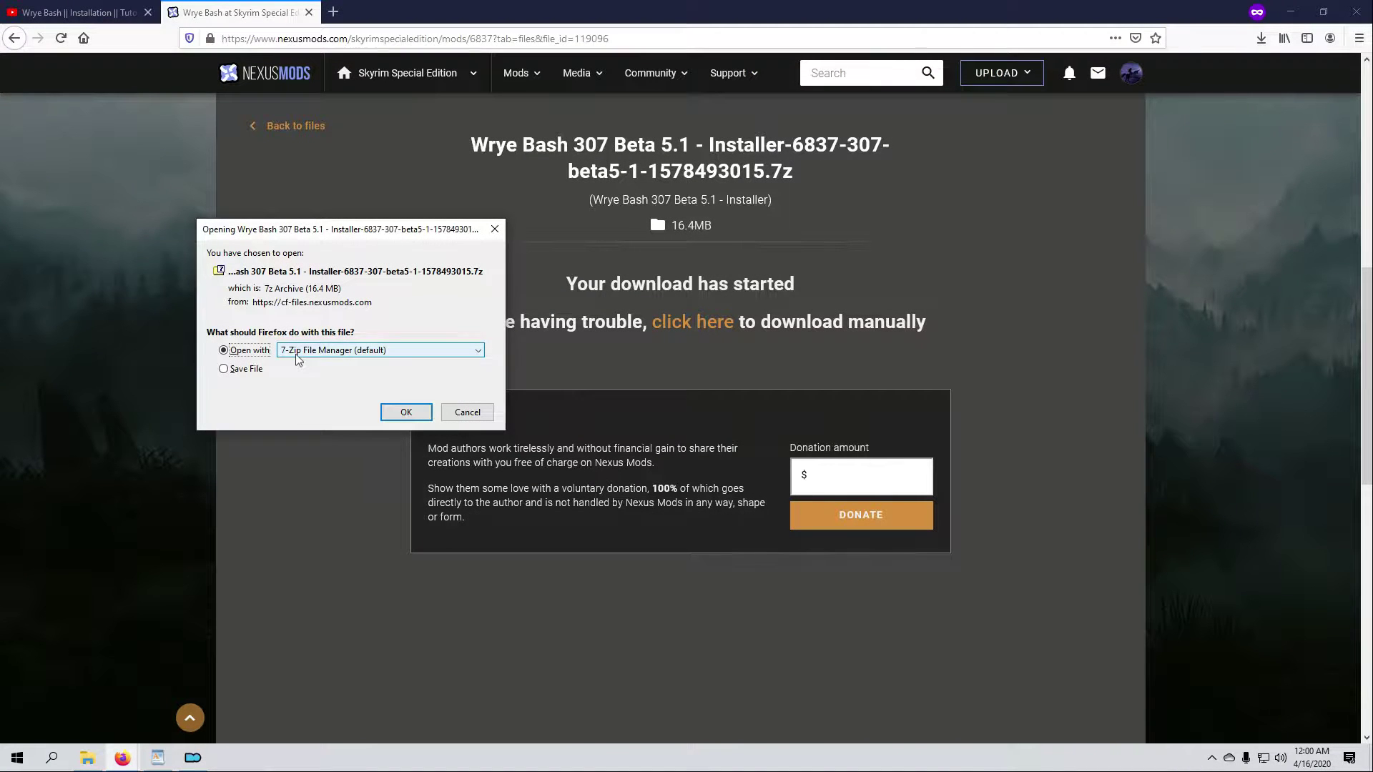
{"action": "left_click", "coordinate": [405, 412]}
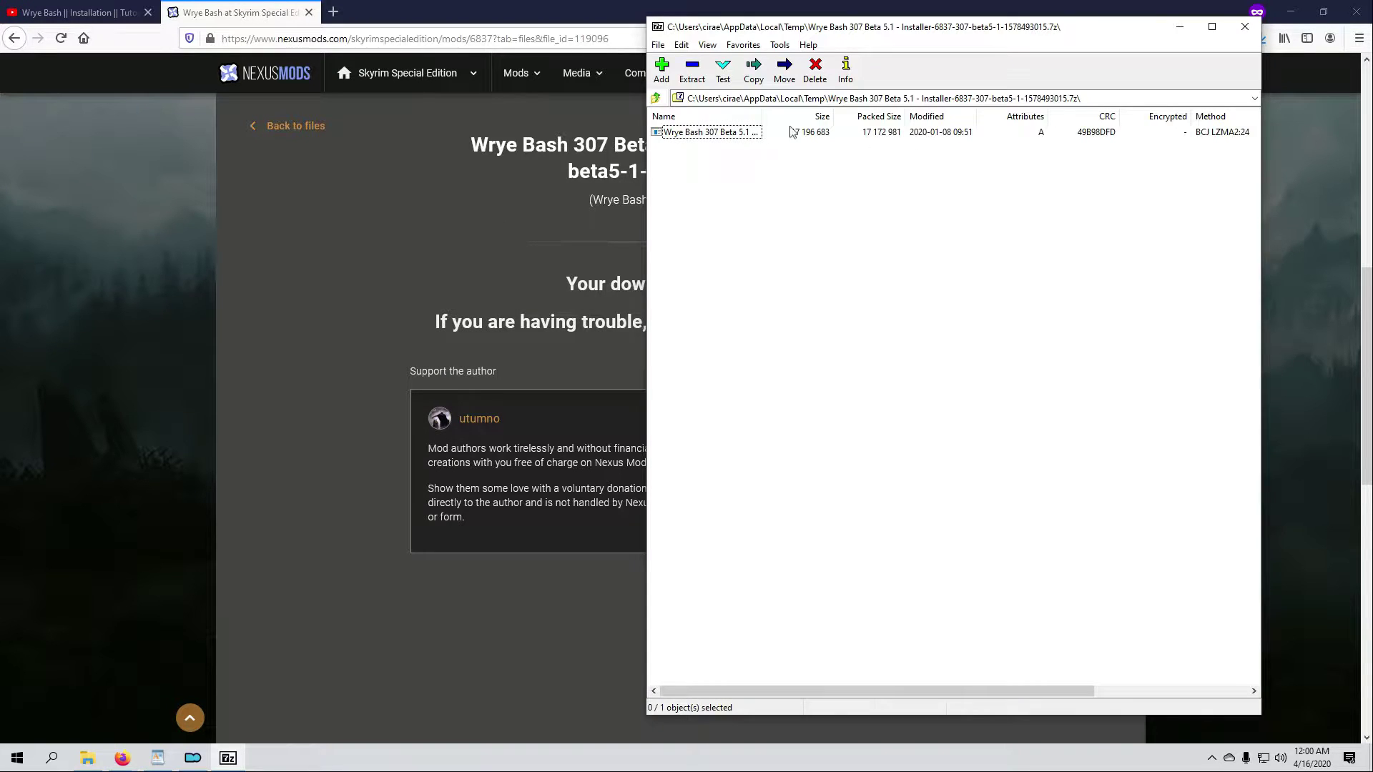
- Launch Wrye Bash 307 Beta 5.1 - Installer.exe from the archive and accept the standalone SkyrimSE installation without extra locations
{"action": "left_click_drag", "start_coordinate": [762, 118], "coordinate": [840, 122]}
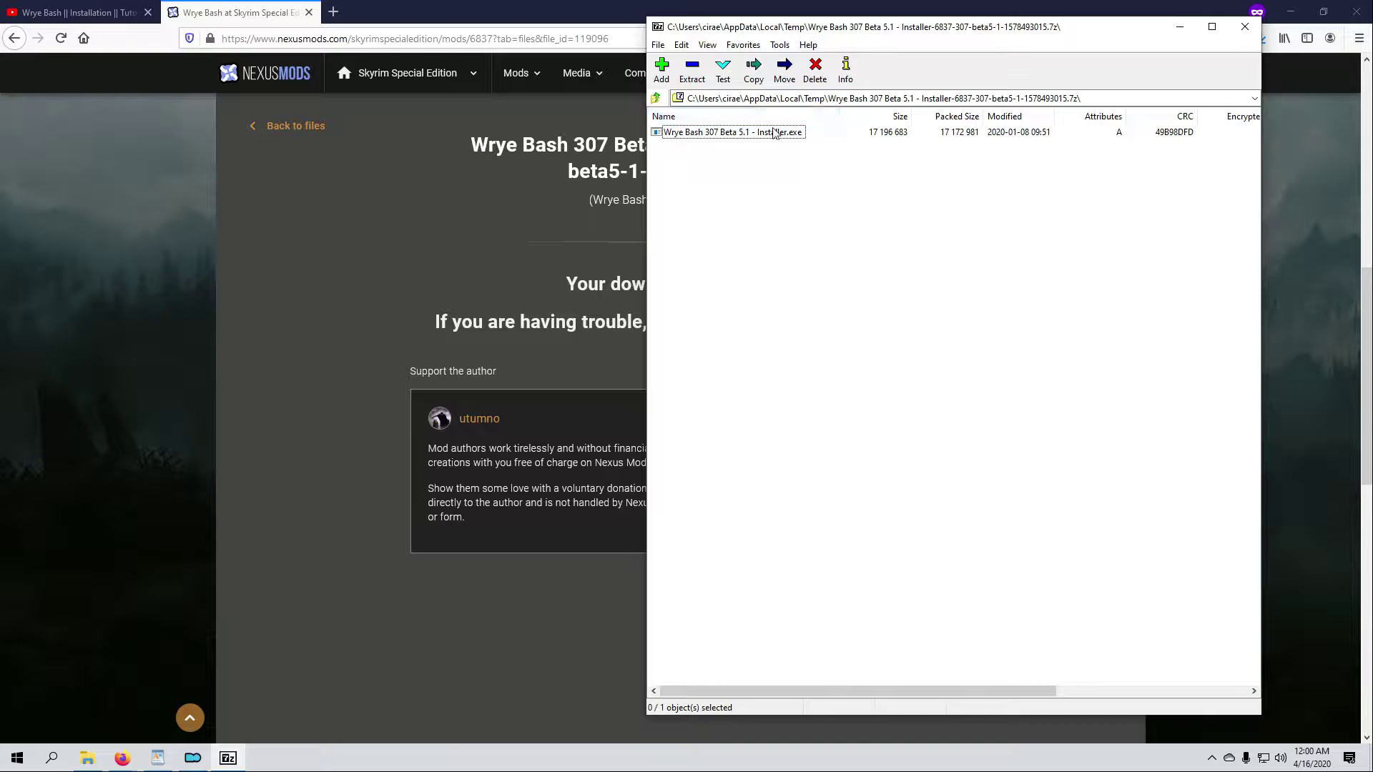
{"action": "double_click", "coordinate": [728, 135]}
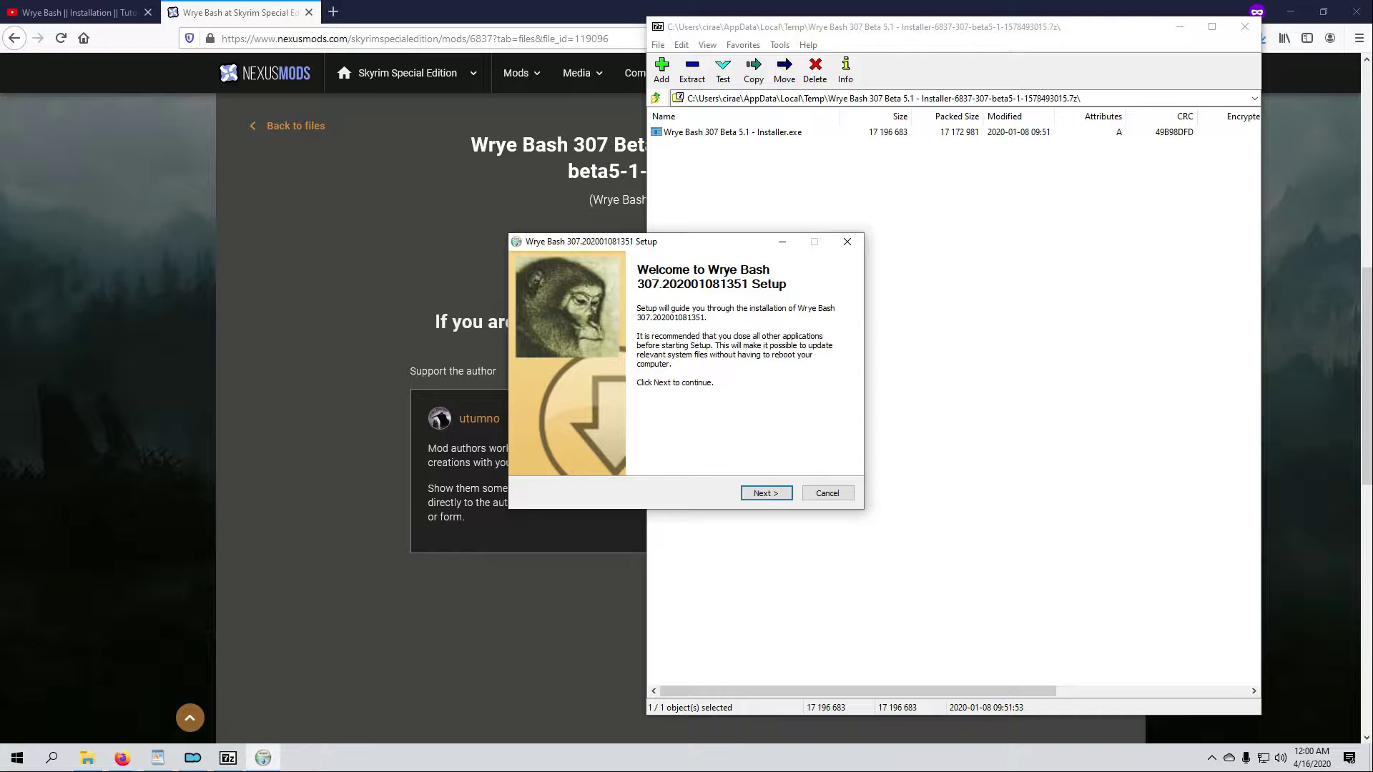
{"action": "left_click", "coordinate": [764, 500]}
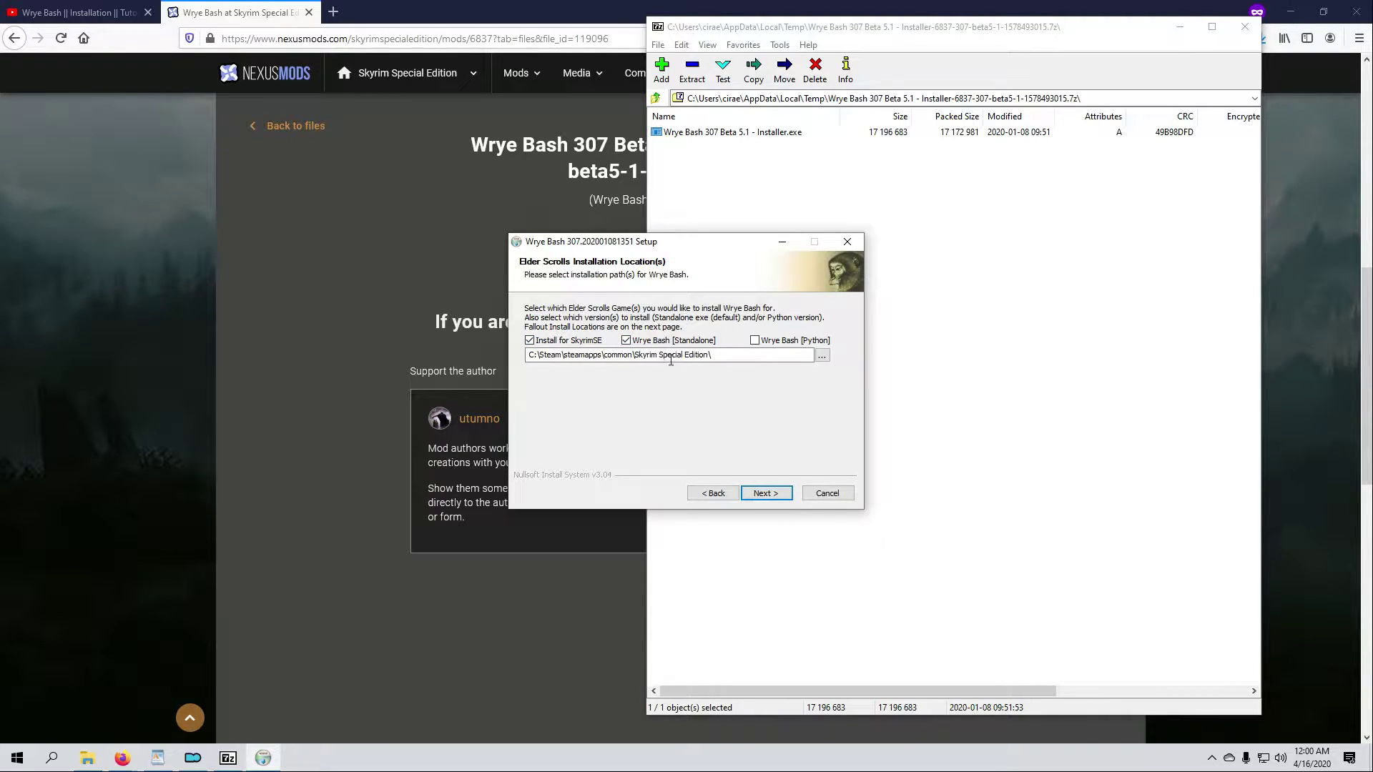
{"action": "left_click", "coordinate": [766, 494]}
{"action": "left_click", "coordinate": [778, 498]}
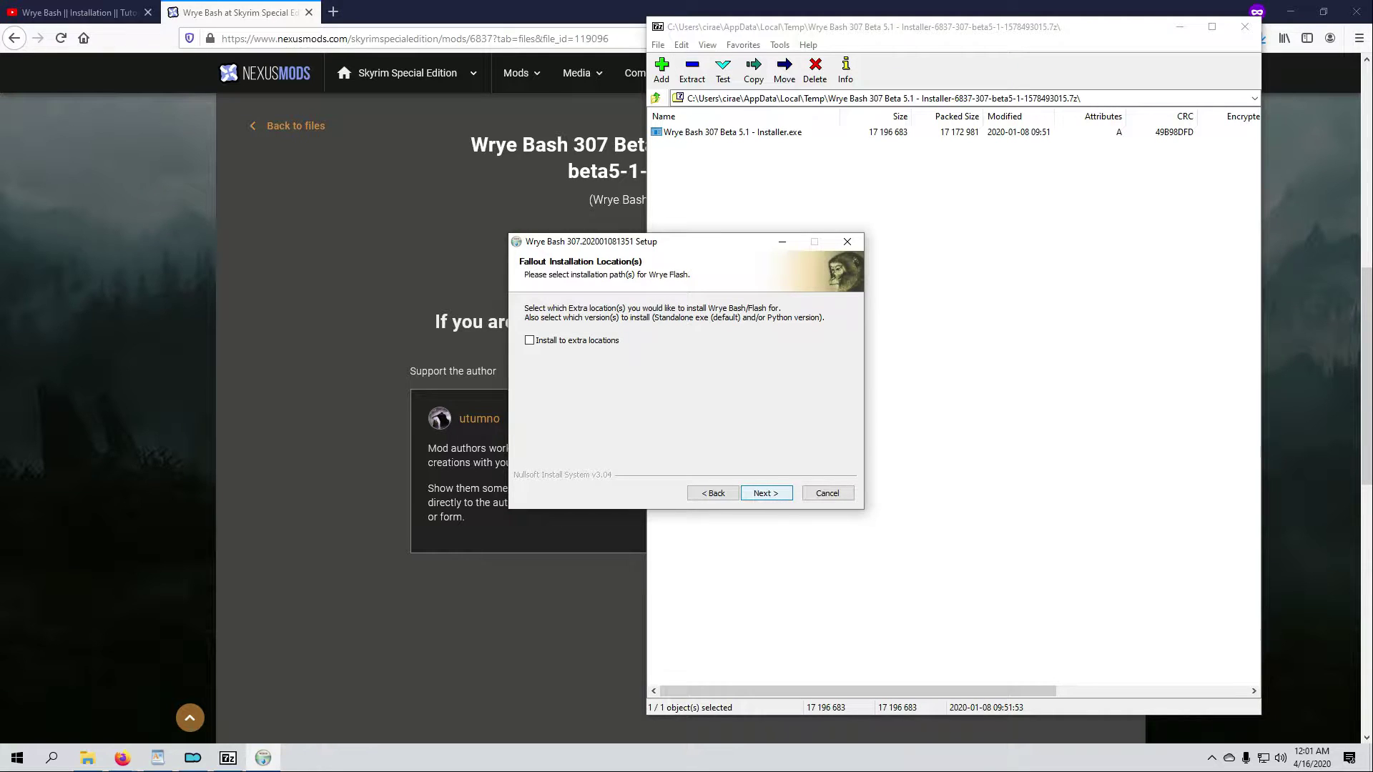
{"action": "left_click", "coordinate": [778, 499]}
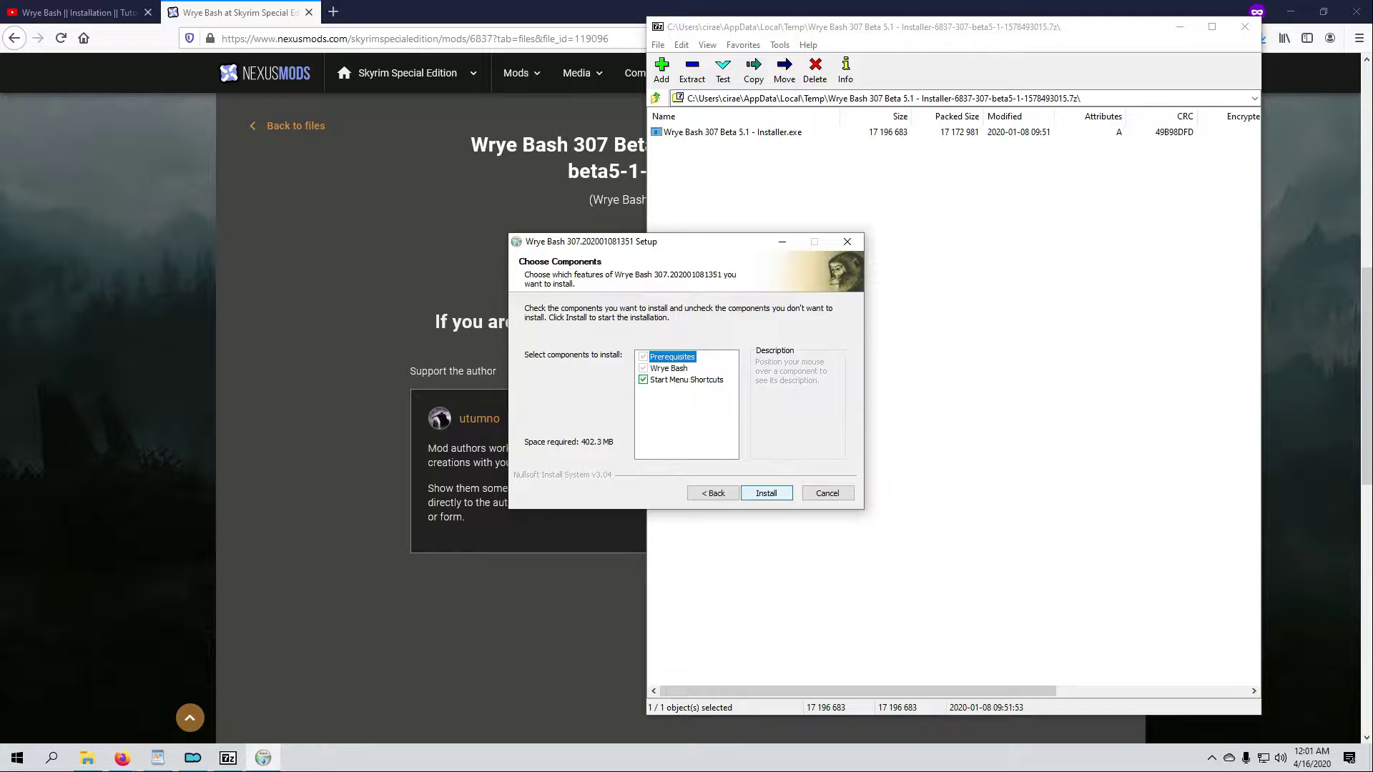
- Install the Wrye Bash components including the Start Menu shortcuts, and close the setup and the archive window
{"action": "key", "text": "Return"}
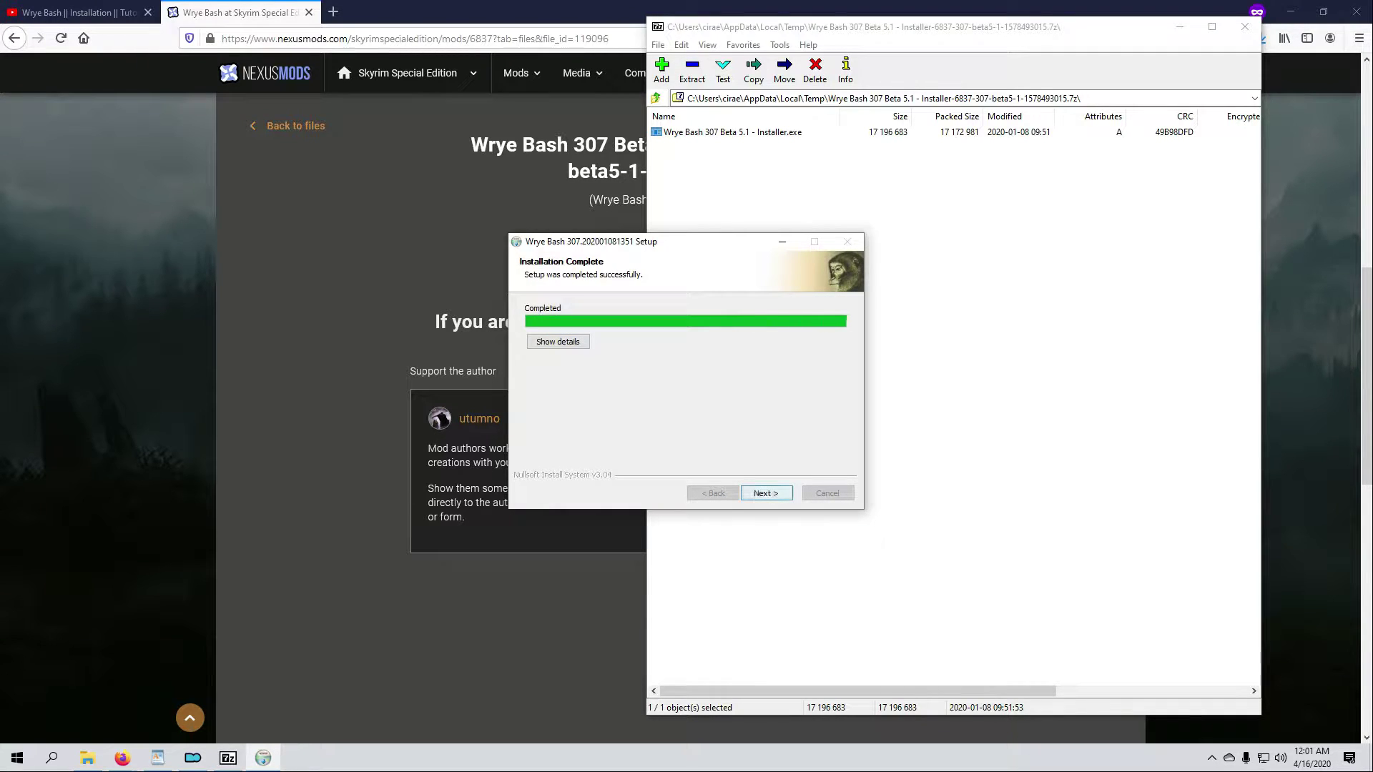
{"action": "key", "text": "Return"}
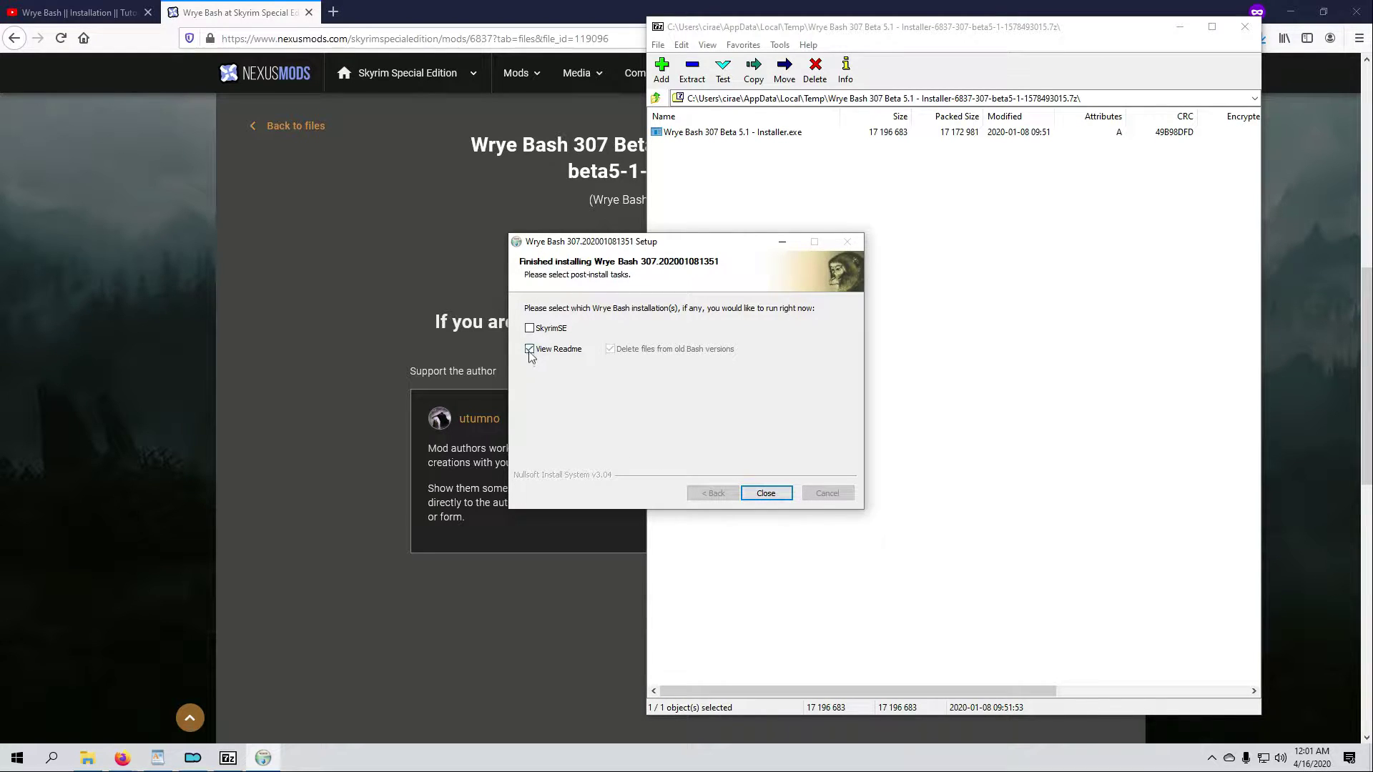
{"action": "left_click", "coordinate": [766, 494]}
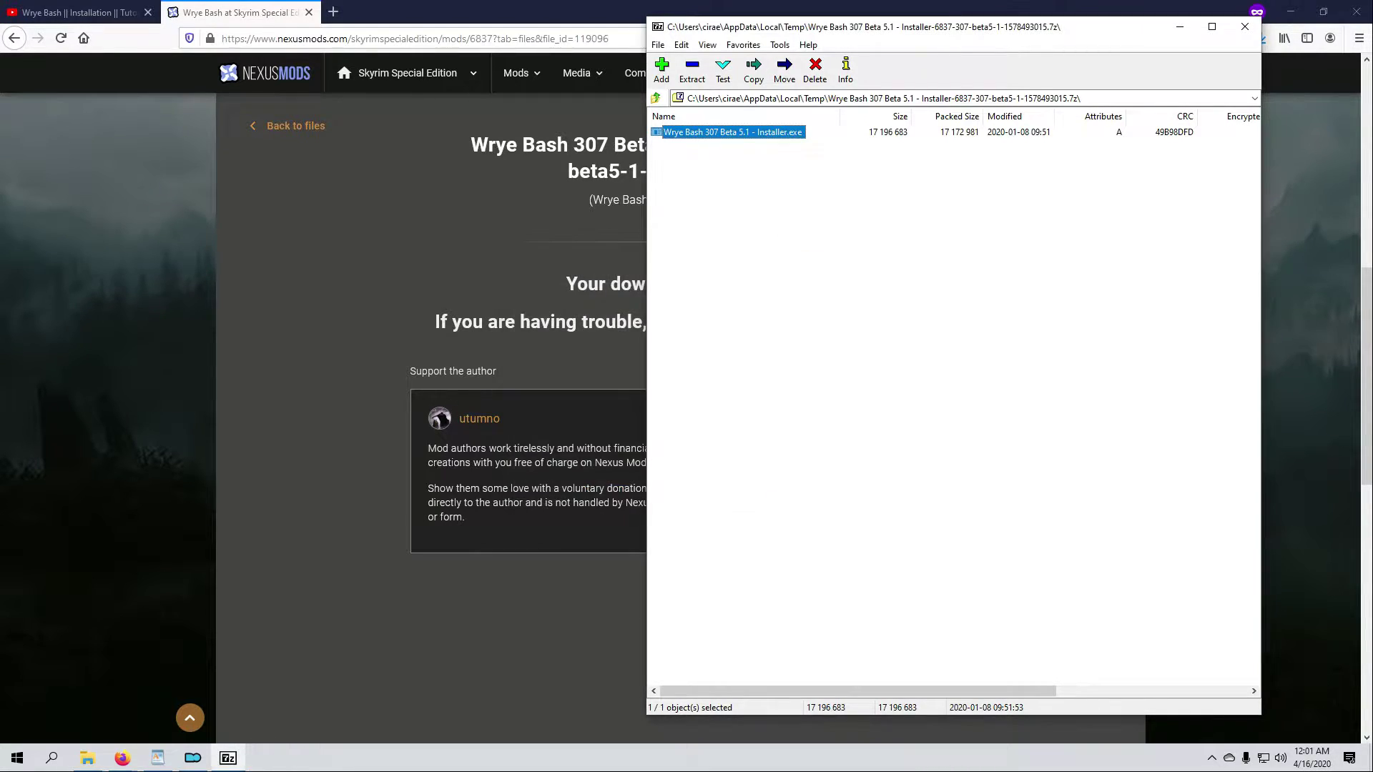
{"action": "left_click", "coordinate": [1245, 27]}
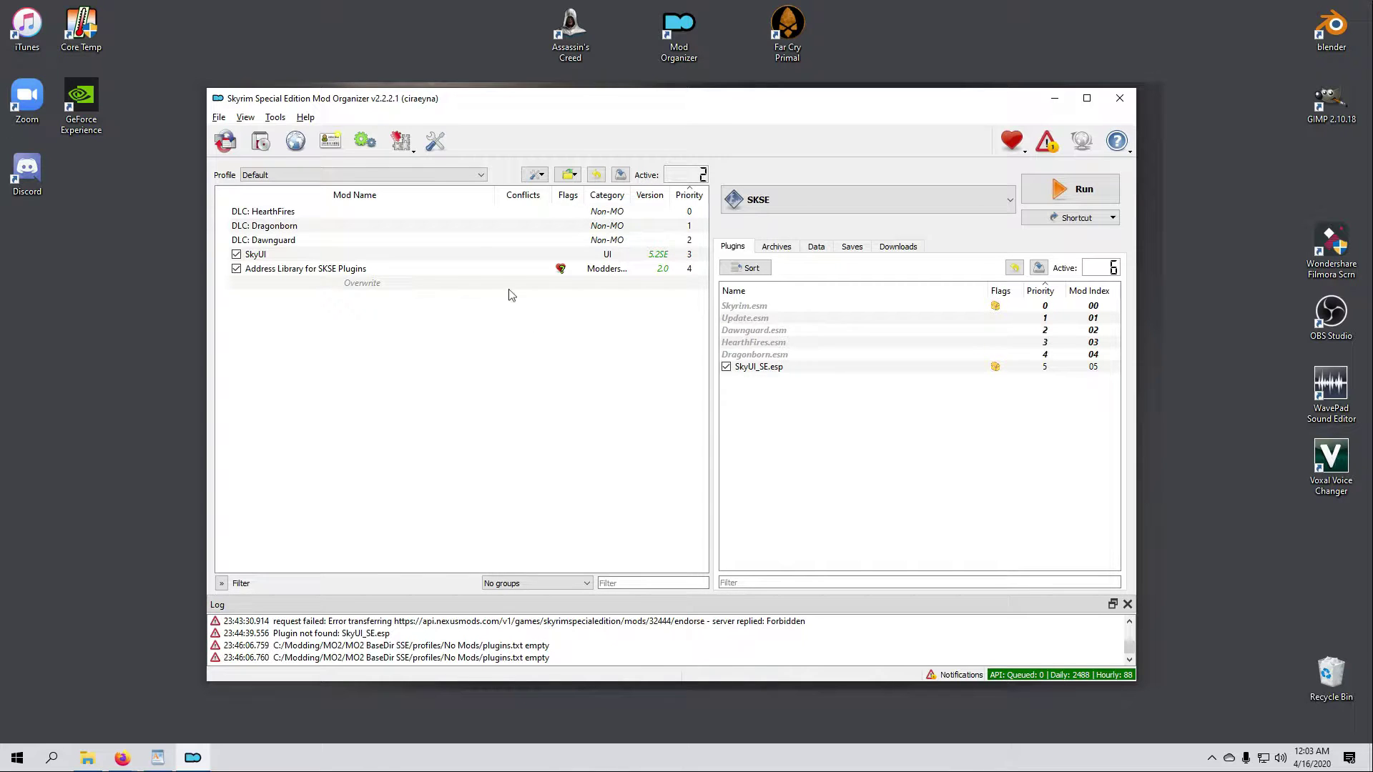
- In Mod Organizer, add Wrye Bash.exe from the Skyrim Special Edition Mopy folder as a new executable and save the executables list
{"action": "left_click", "coordinate": [366, 141]}
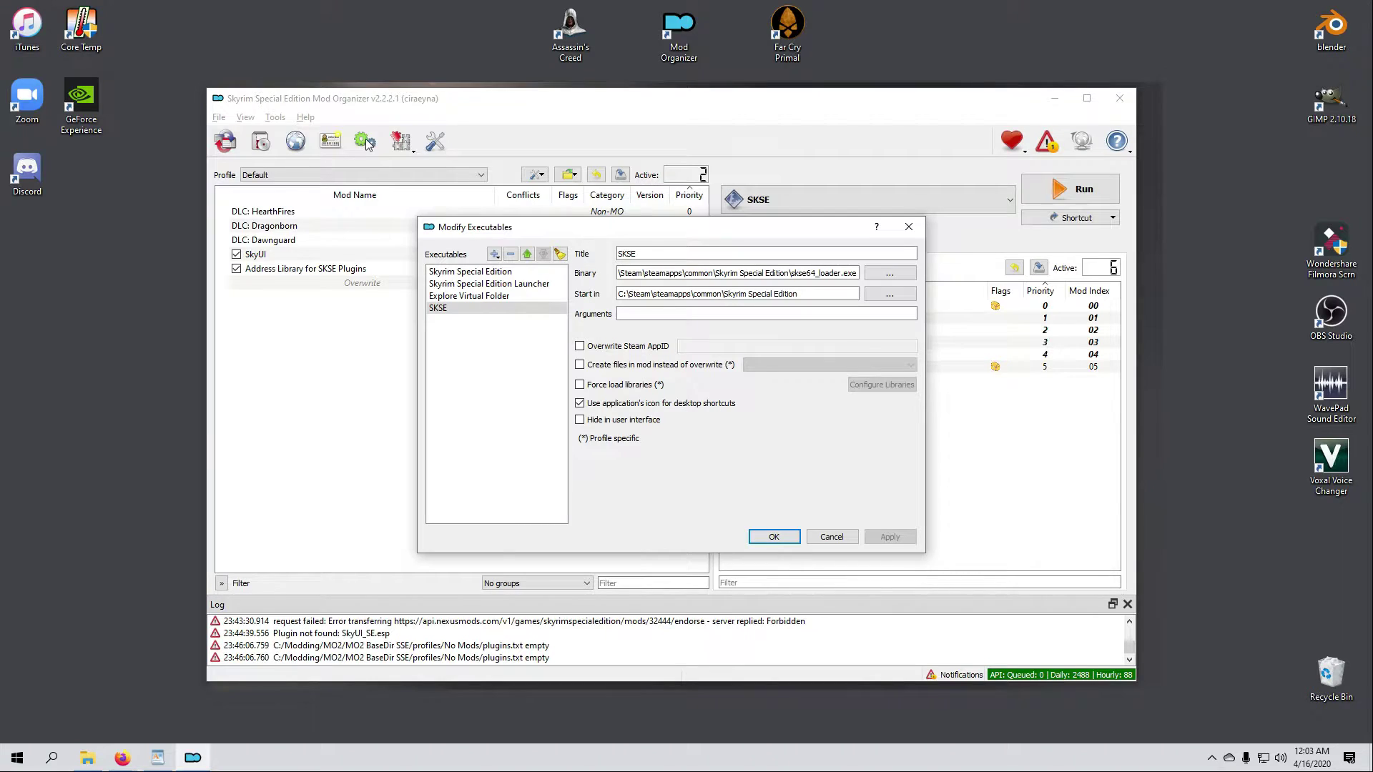
{"action": "left_click", "coordinate": [495, 256]}
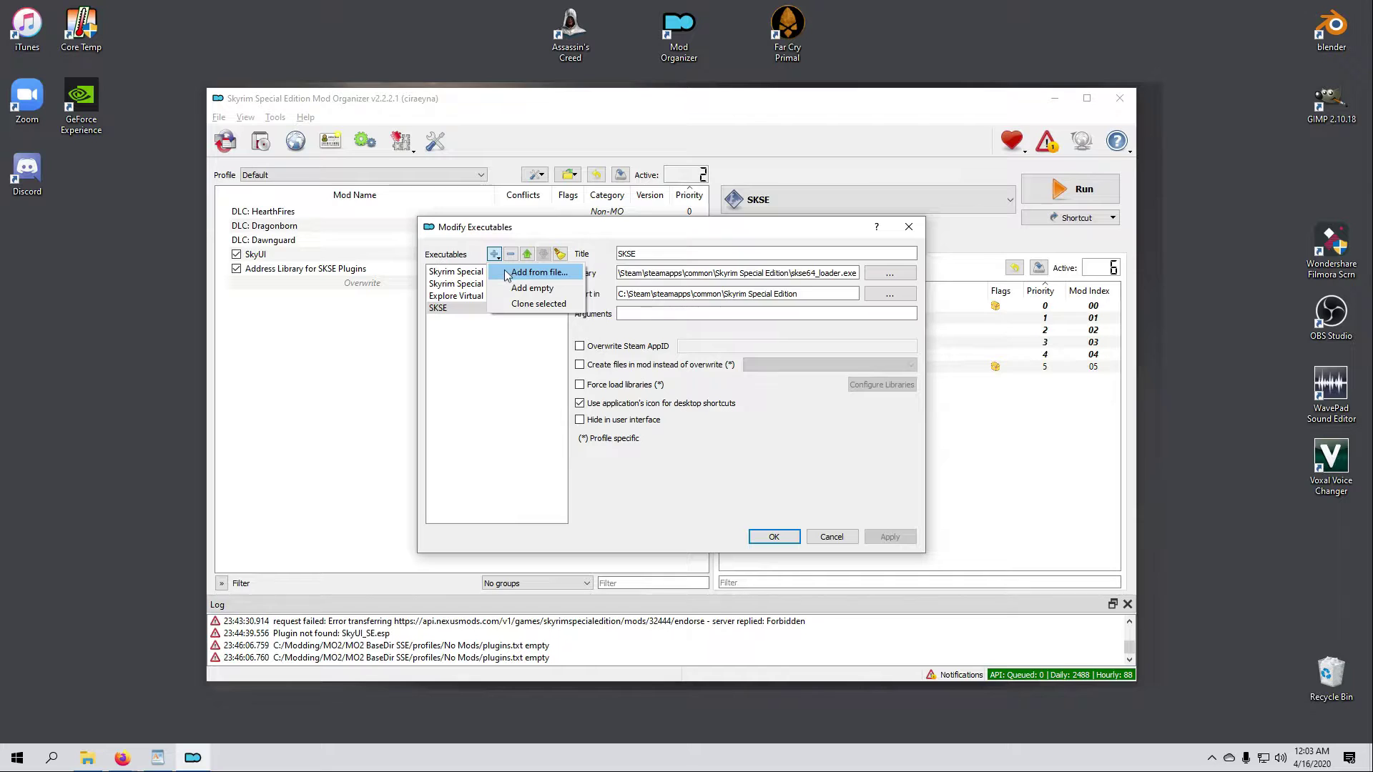
{"action": "left_click", "coordinate": [507, 273]}
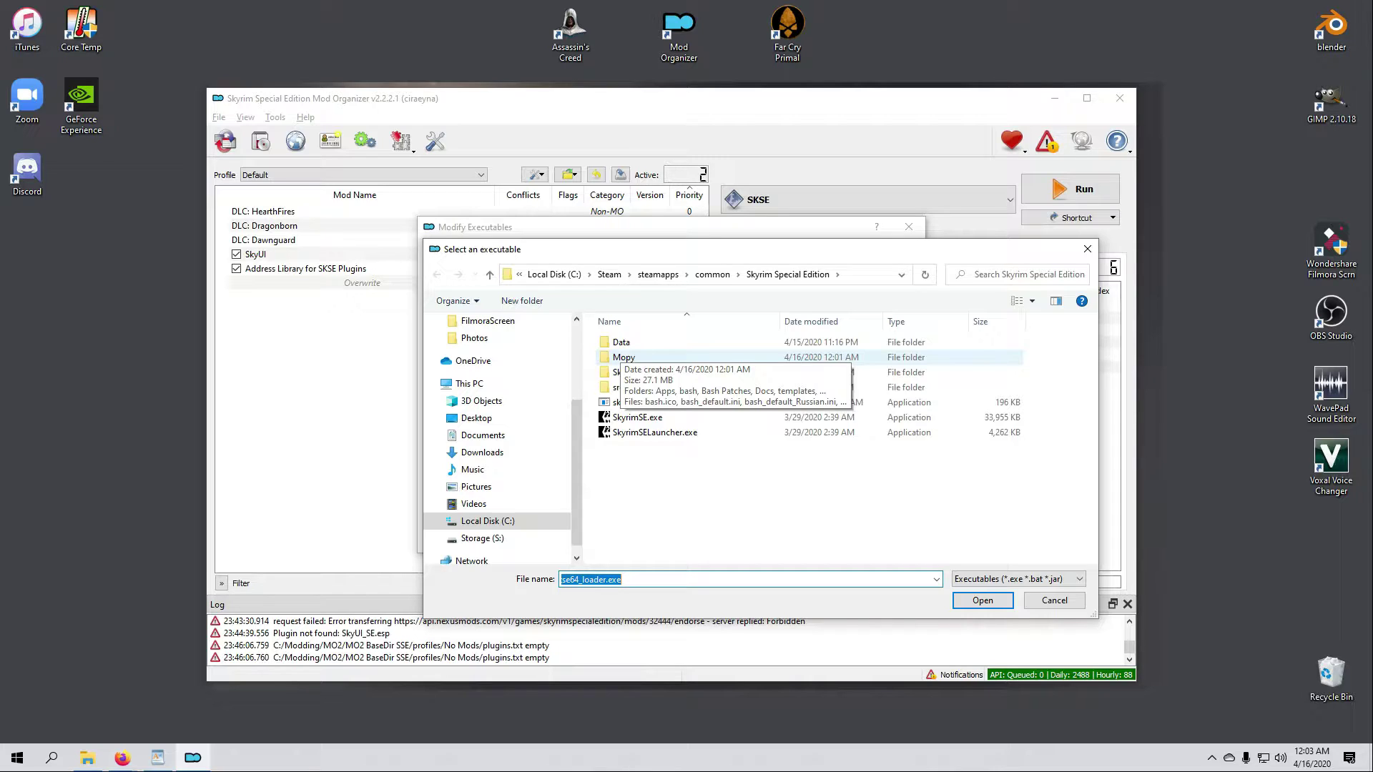
{"action": "double_click", "coordinate": [624, 357]}
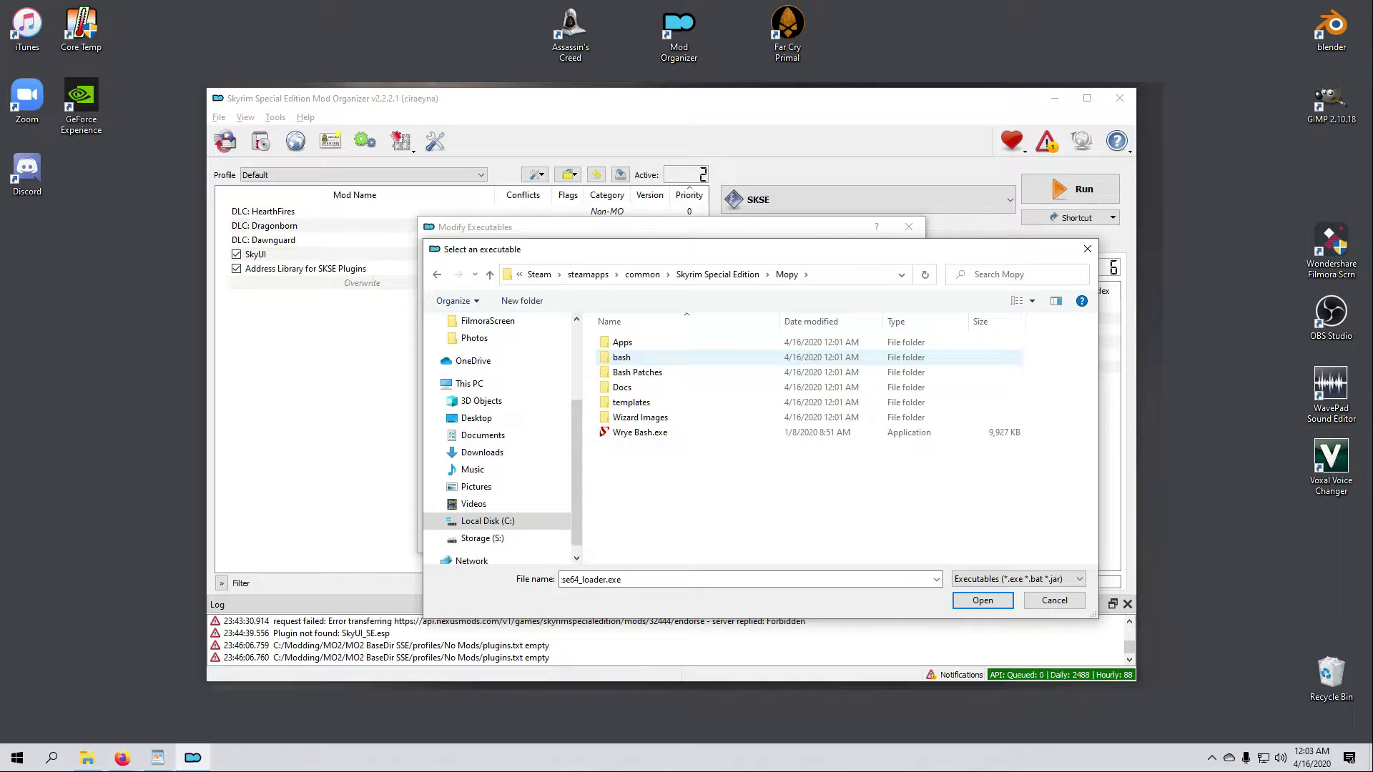
{"action": "left_click", "coordinate": [651, 438]}
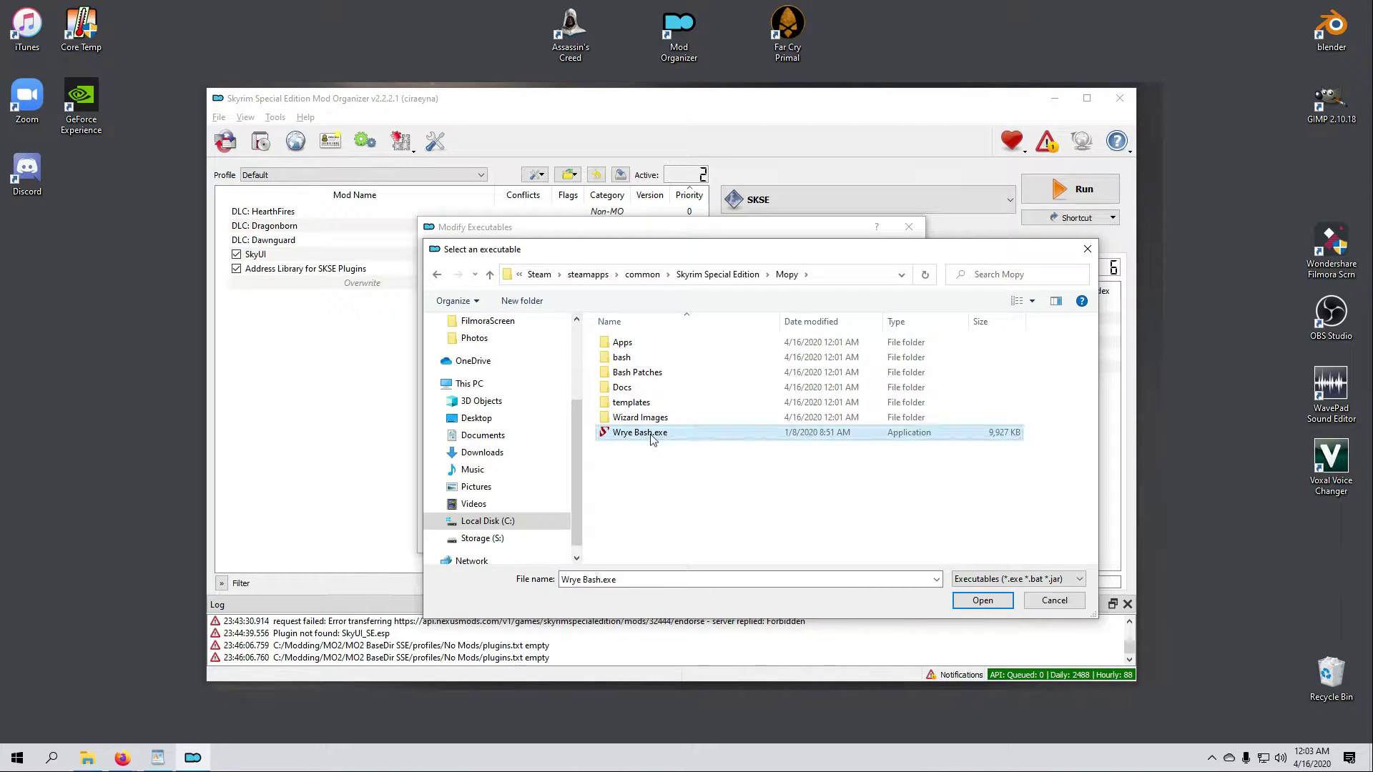
{"action": "left_click", "coordinate": [979, 603]}
{"action": "left_click", "coordinate": [890, 536]}
{"action": "left_click", "coordinate": [774, 537]}
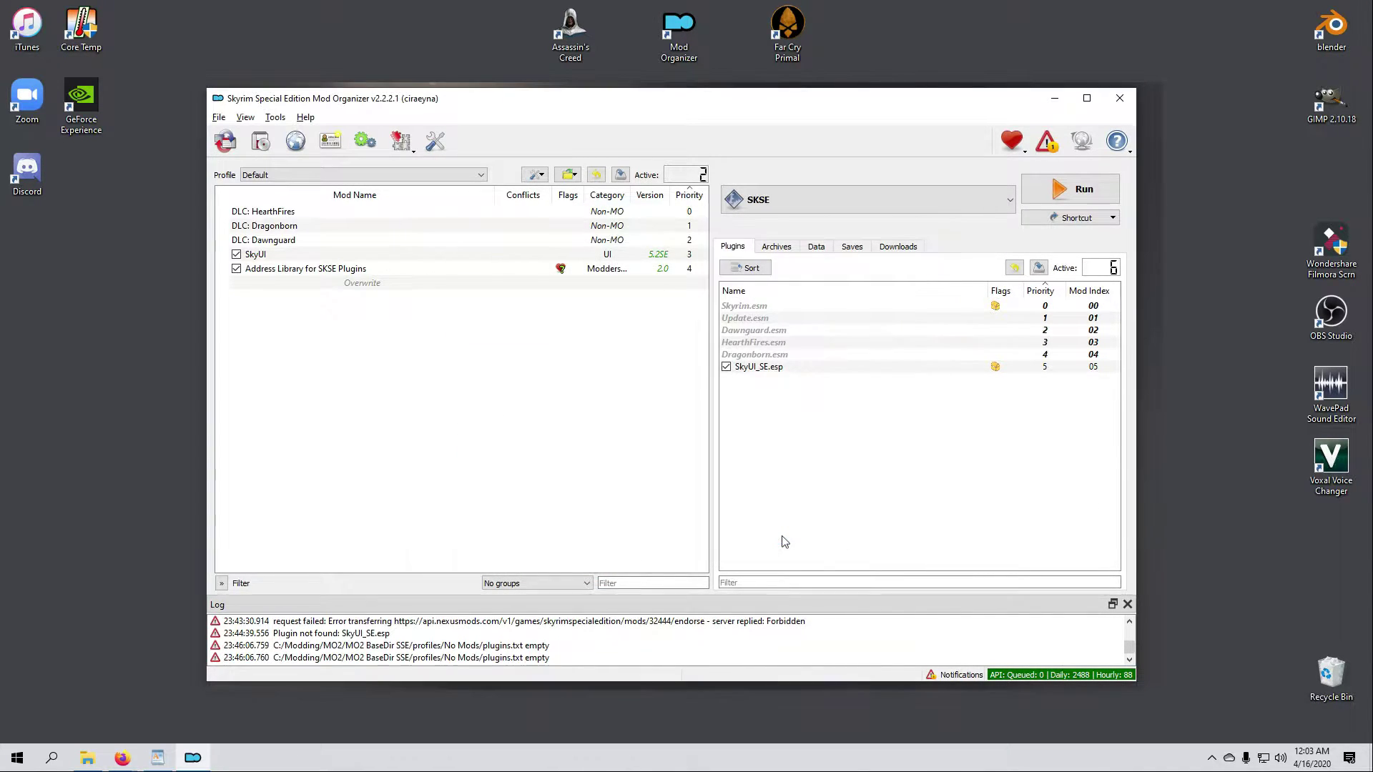
- Select Wrye Bash as the active executable and run it through Mod Organizer
{"action": "left_click", "coordinate": [1001, 206]}
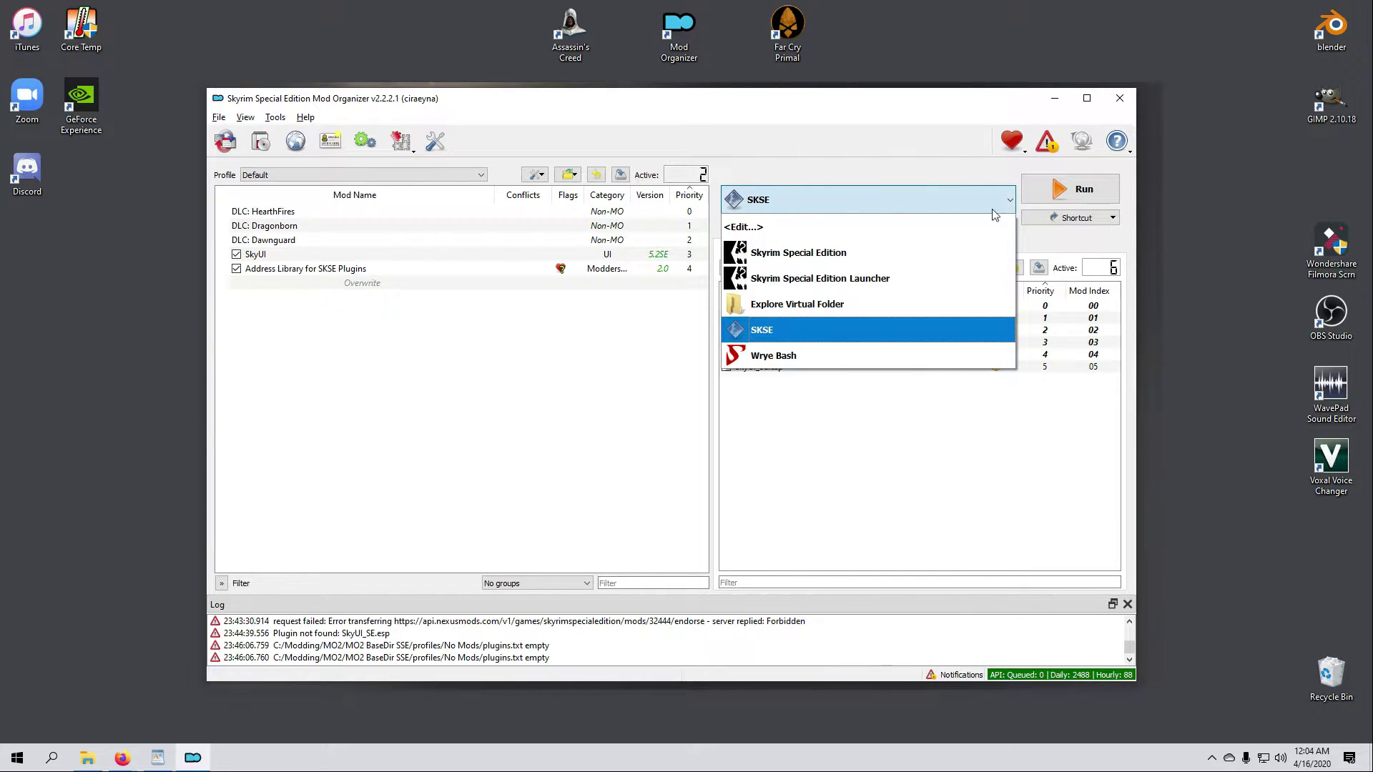
{"action": "left_click", "coordinate": [800, 358]}
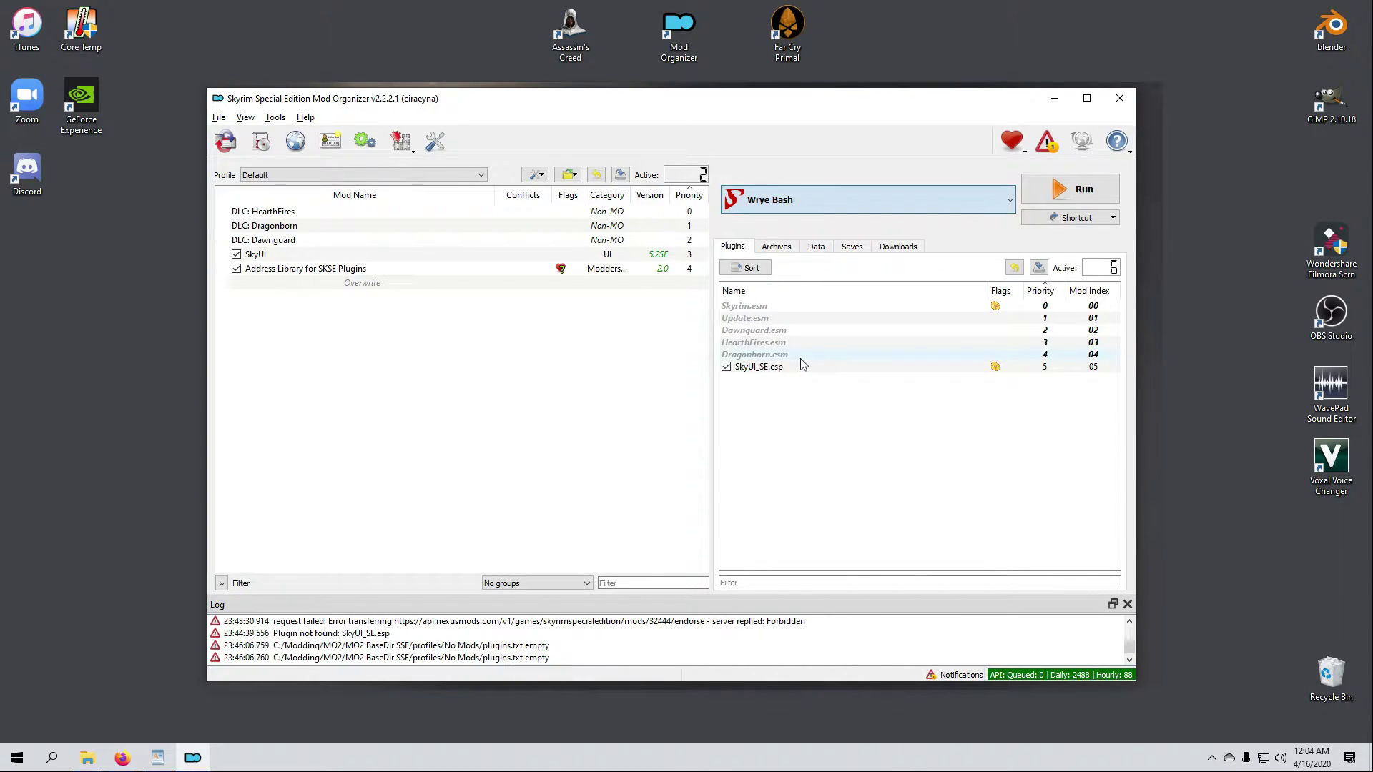
{"action": "left_click", "coordinate": [1059, 190]}
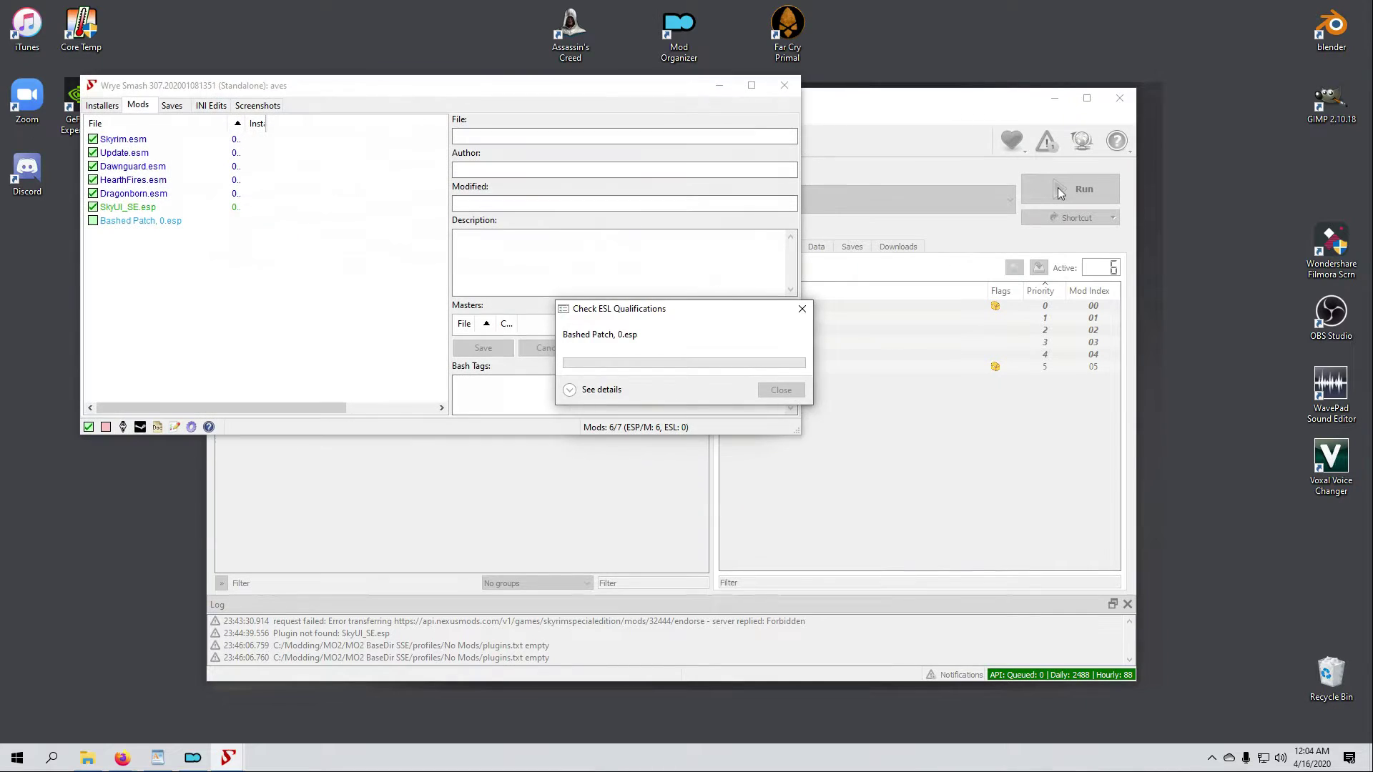
- Close Wrye Bash and look through the available actions for Bashed Patch, 0.esp in the Mod Organizer plugin list
{"action": "left_click", "coordinate": [785, 85]}
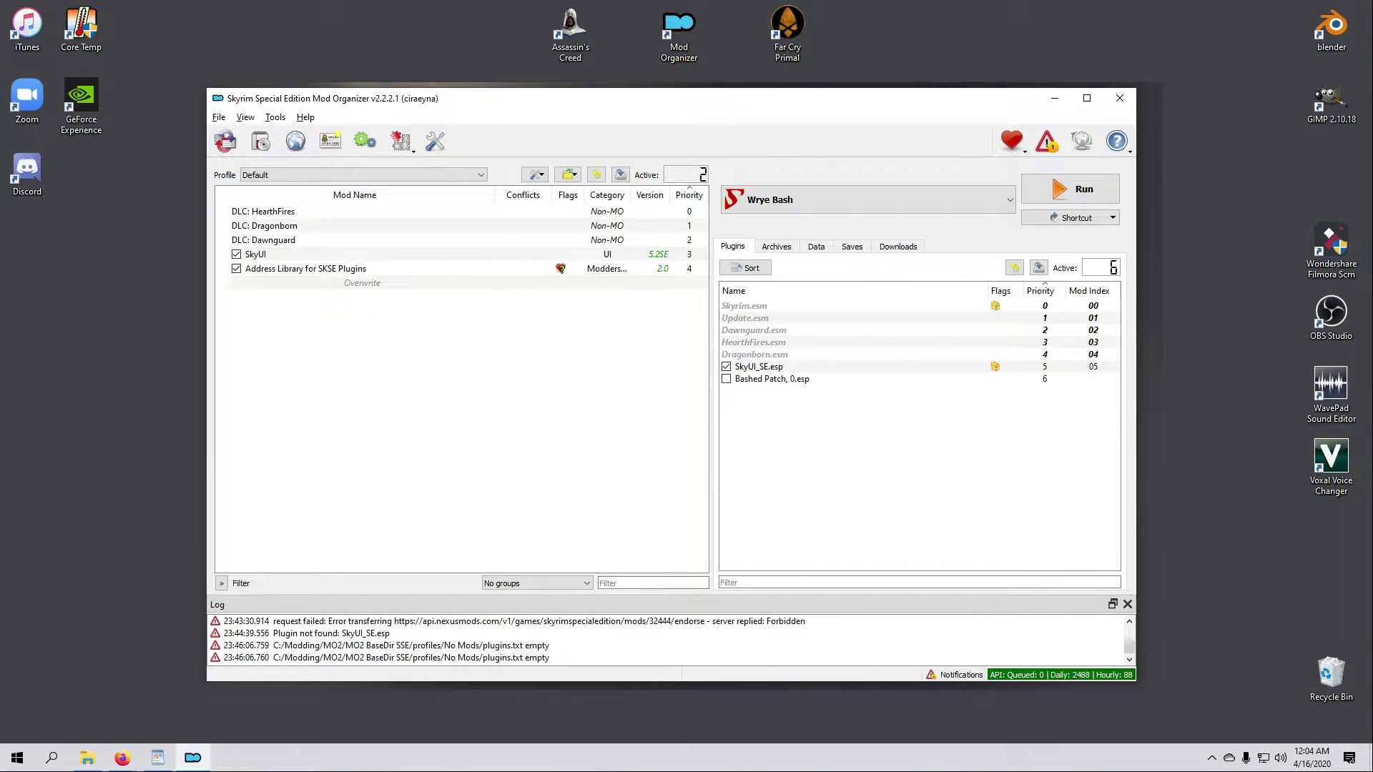
{"action": "left_click", "coordinate": [813, 381]}
{"action": "right_click", "coordinate": [813, 384]}
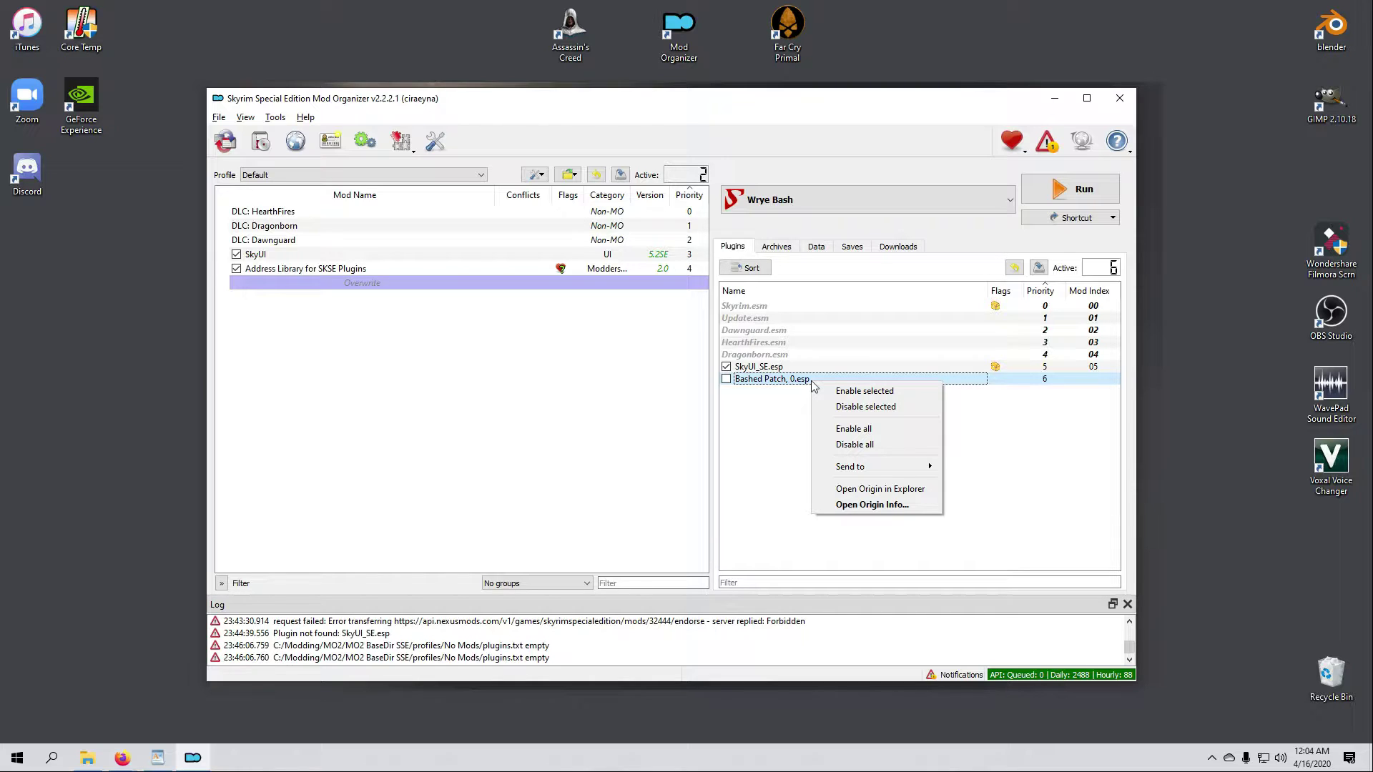
{"action": "mouse_move", "coordinate": [882, 471]}
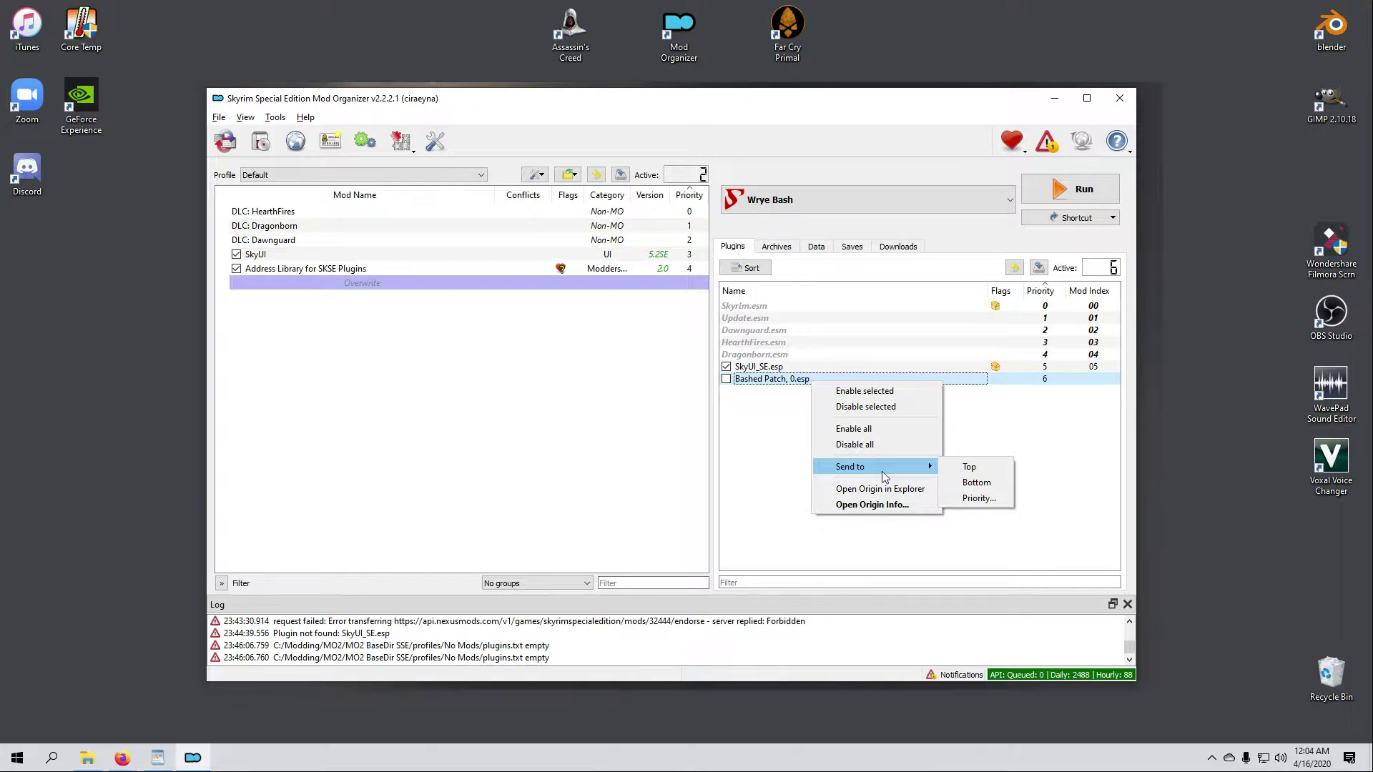
{"action": "left_click", "coordinate": [787, 406]}
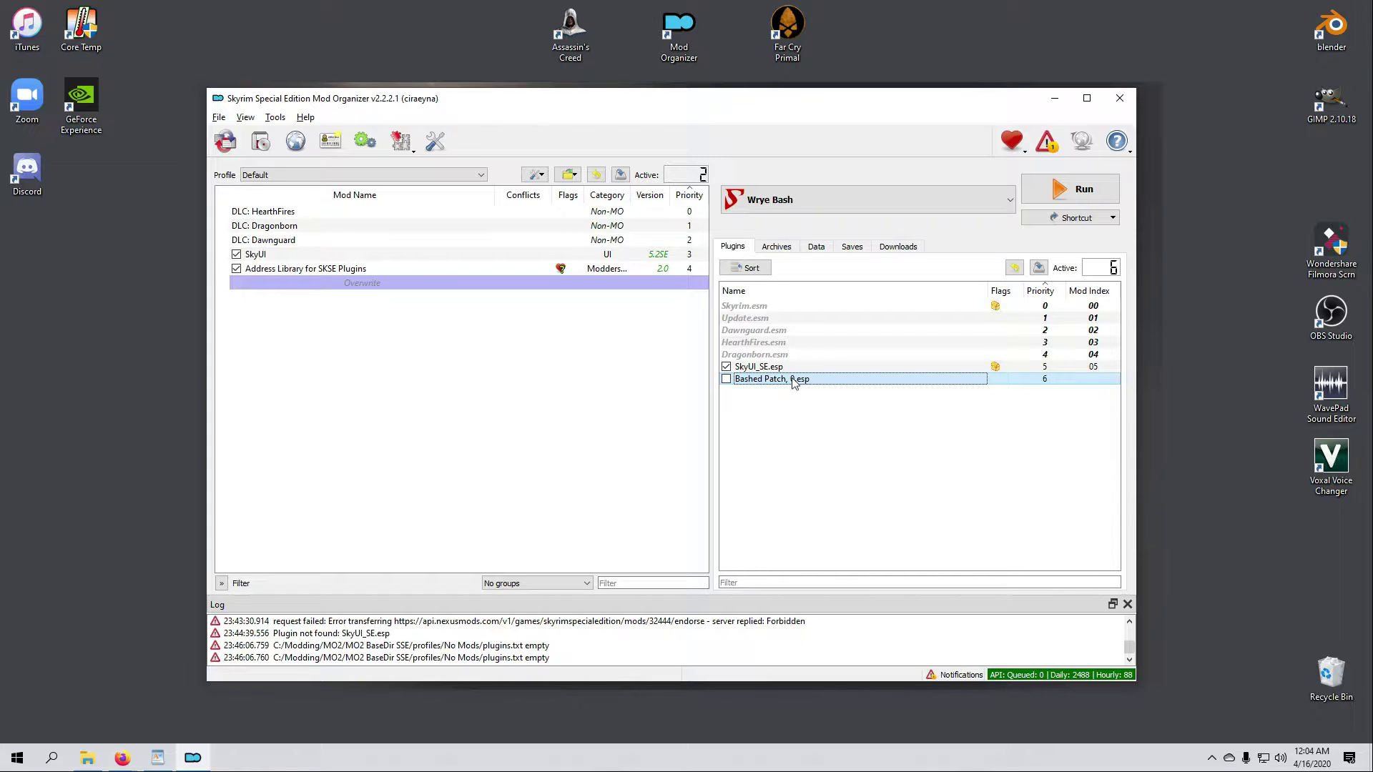
- Delete Bashed Patch, 0.esp from the Overwrite contents and close the Overwrite window
{"action": "double_click", "coordinate": [362, 282]}
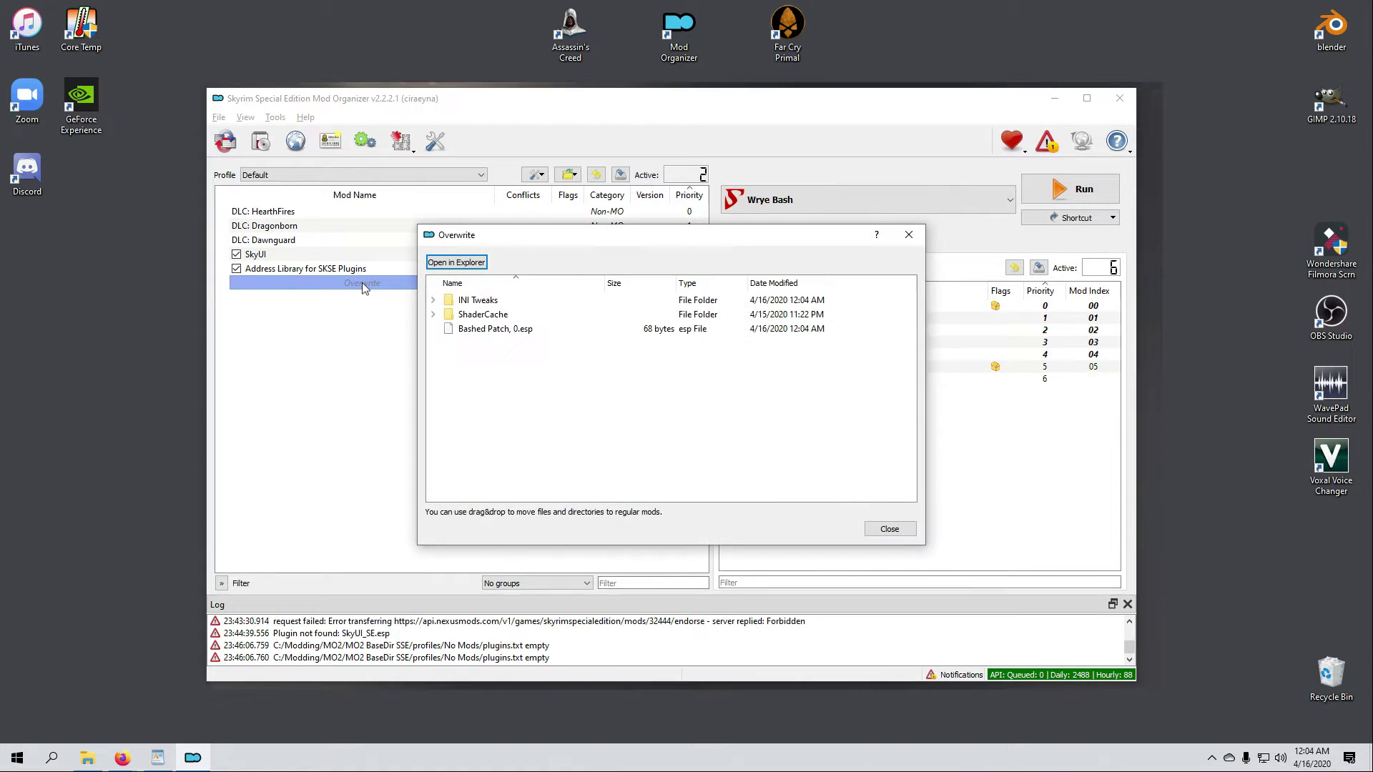
{"action": "left_click", "coordinate": [469, 334]}
{"action": "right_click", "coordinate": [469, 333]}
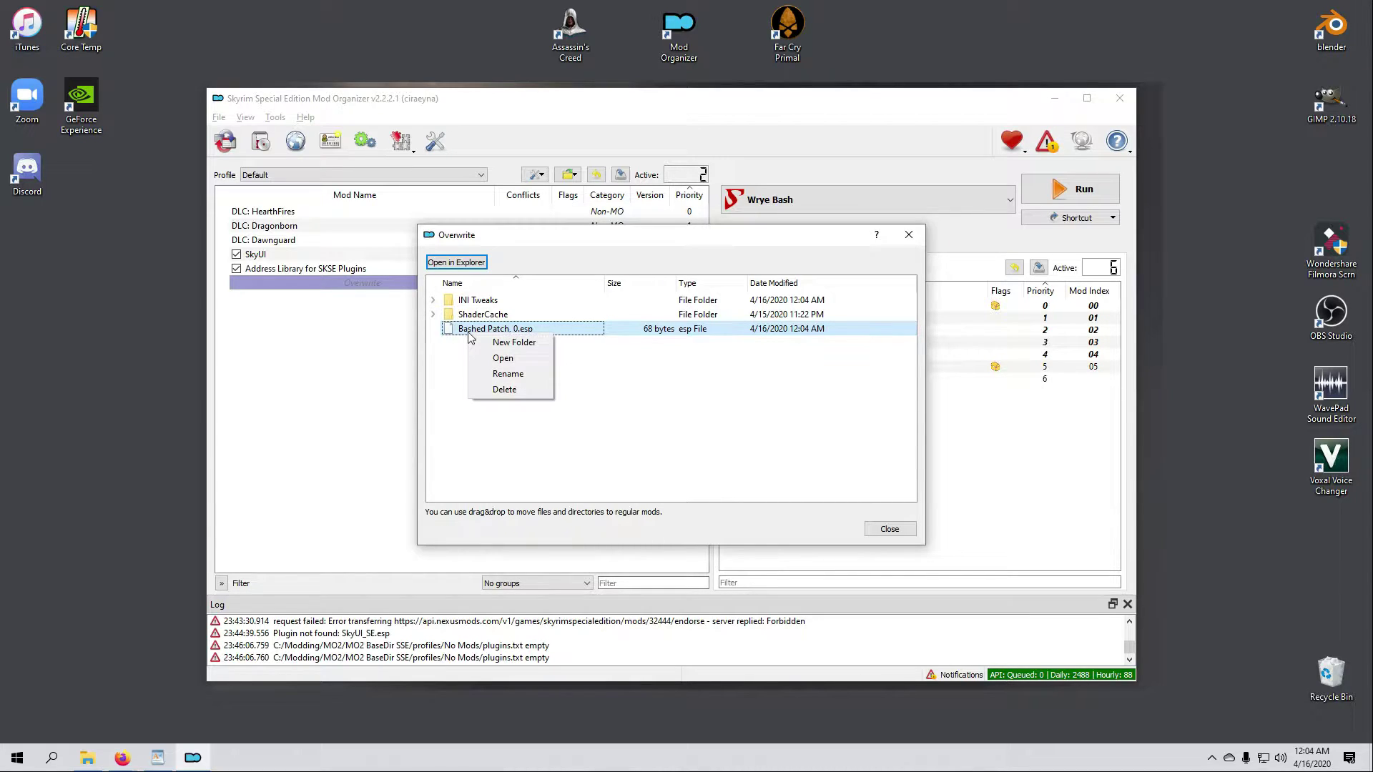
{"action": "left_click", "coordinate": [492, 389]}
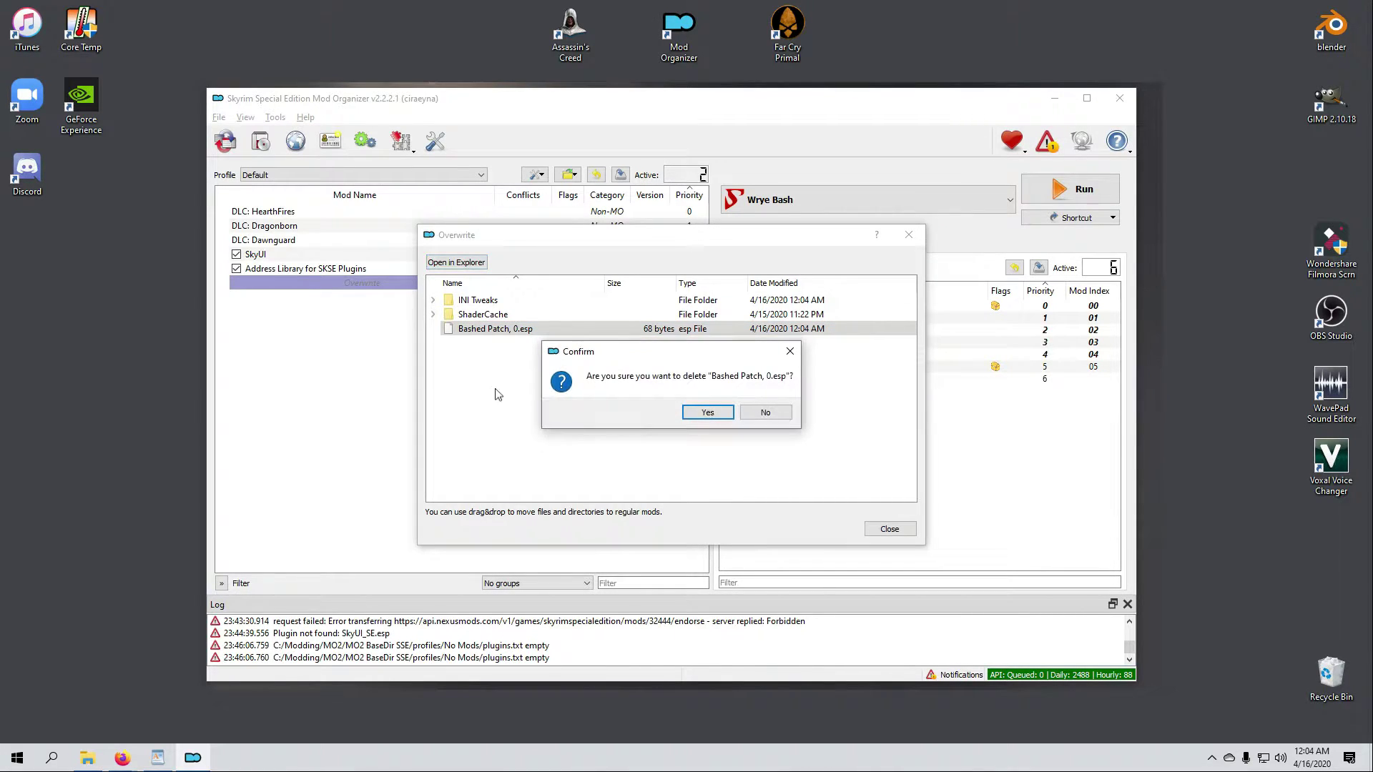
{"action": "left_click", "coordinate": [700, 415]}
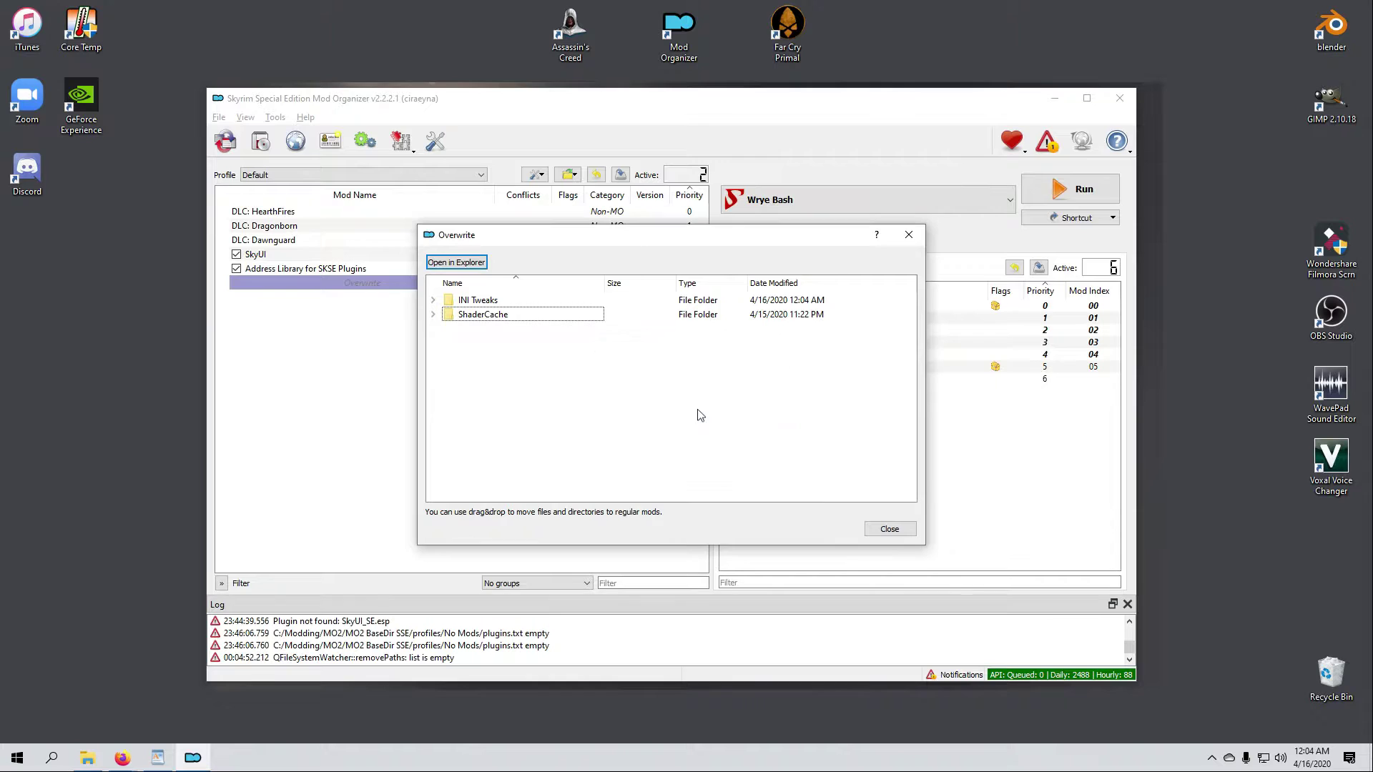
{"action": "left_click", "coordinate": [903, 530]}
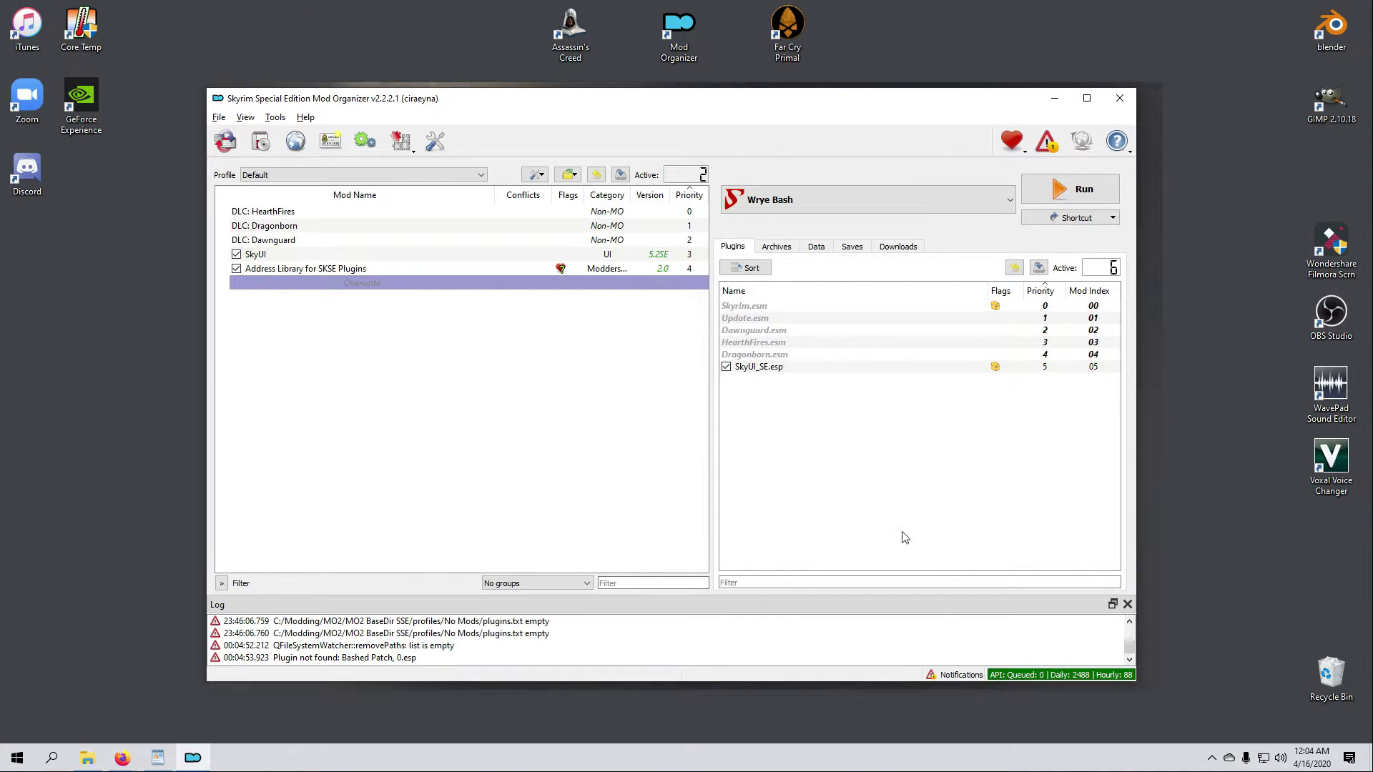
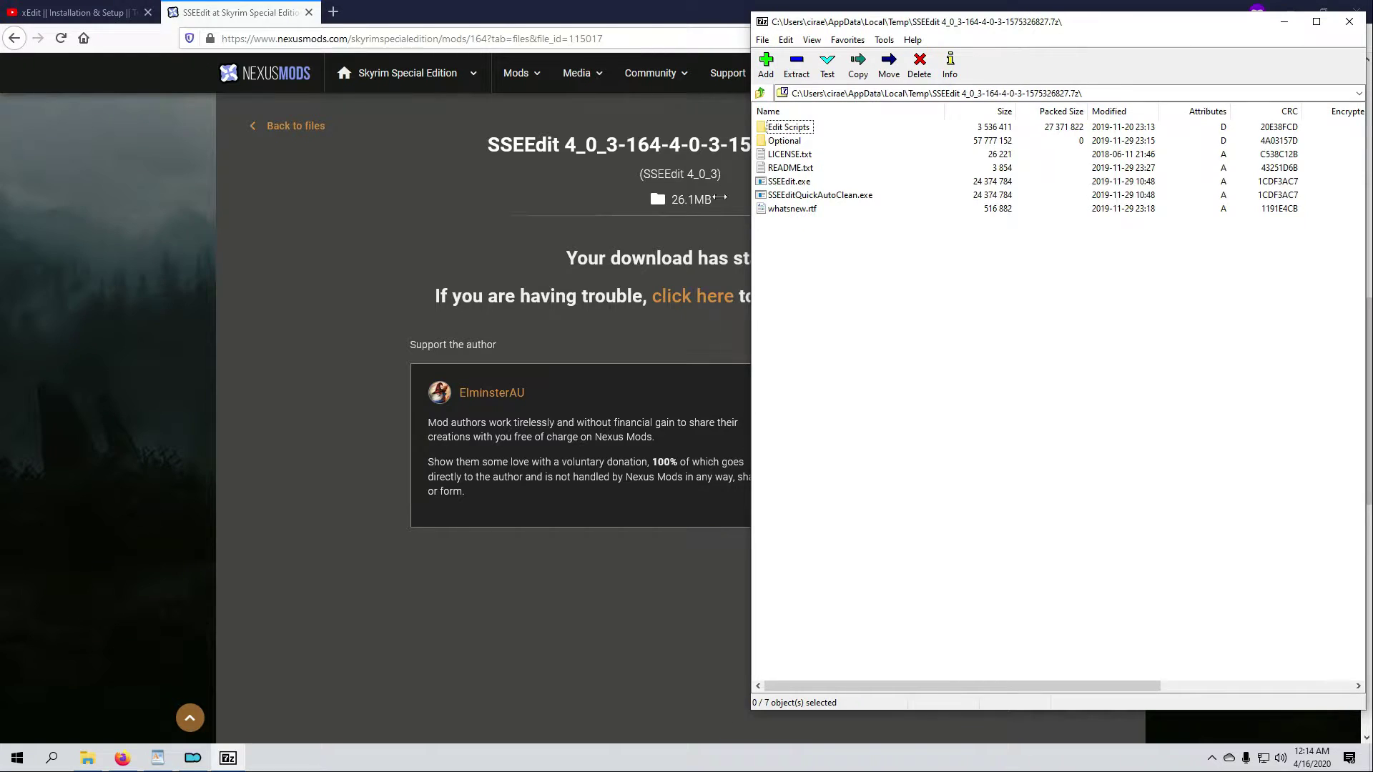
- In File Explorer, create a folder named SSEEdit inside the Modding folder on Local Disk (C:)
{"action": "mouse_move", "coordinate": [87, 758]}
{"action": "left_click", "coordinate": [102, 710]}
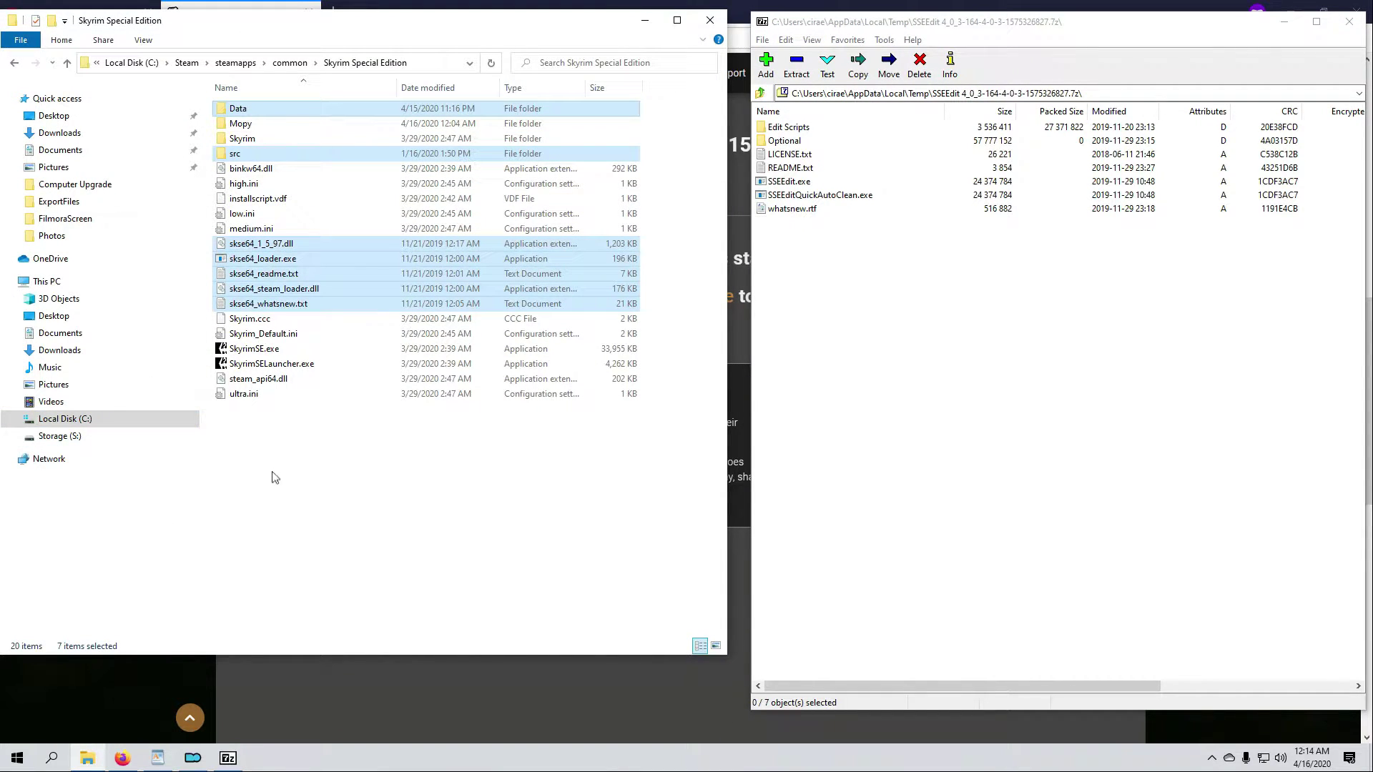
{"action": "left_click", "coordinate": [117, 416]}
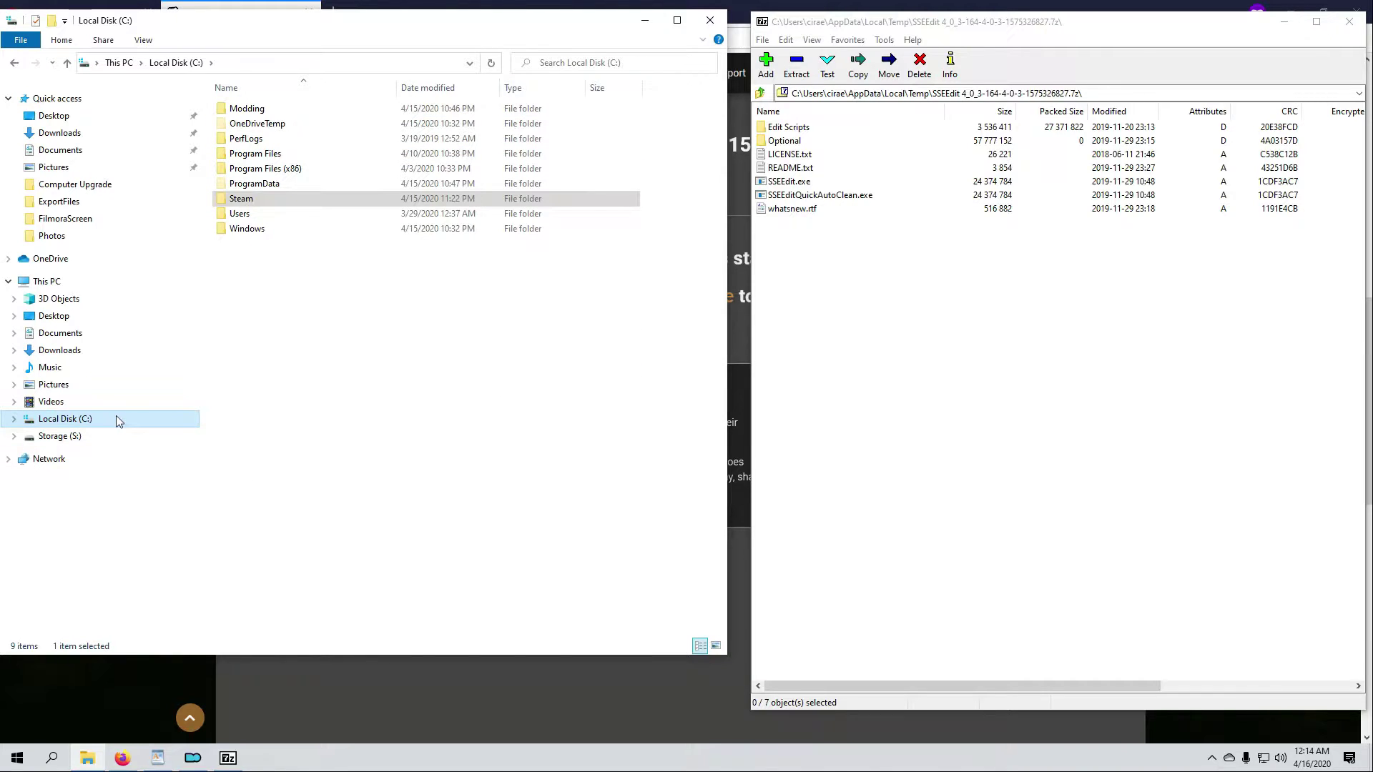
{"action": "double_click", "coordinate": [259, 109]}
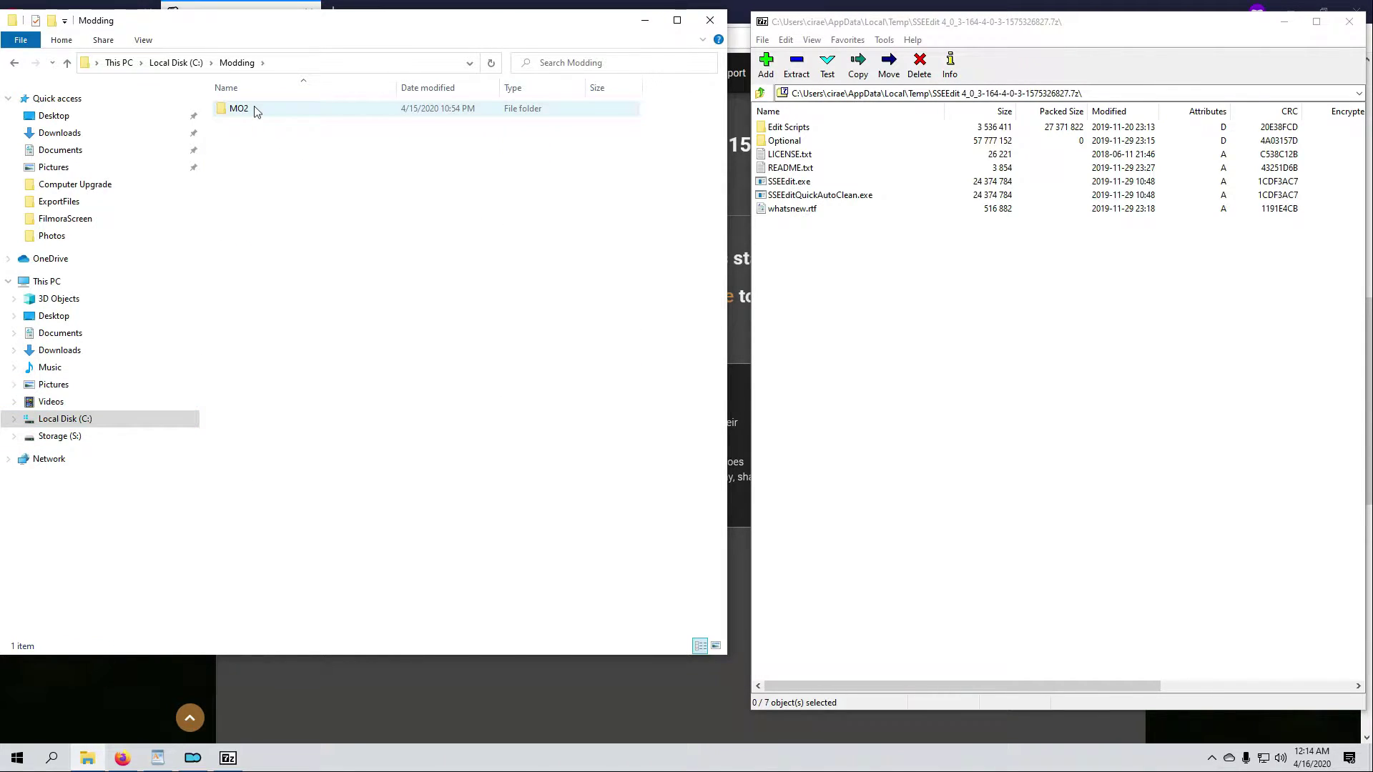
{"action": "left_click", "coordinate": [53, 21]}
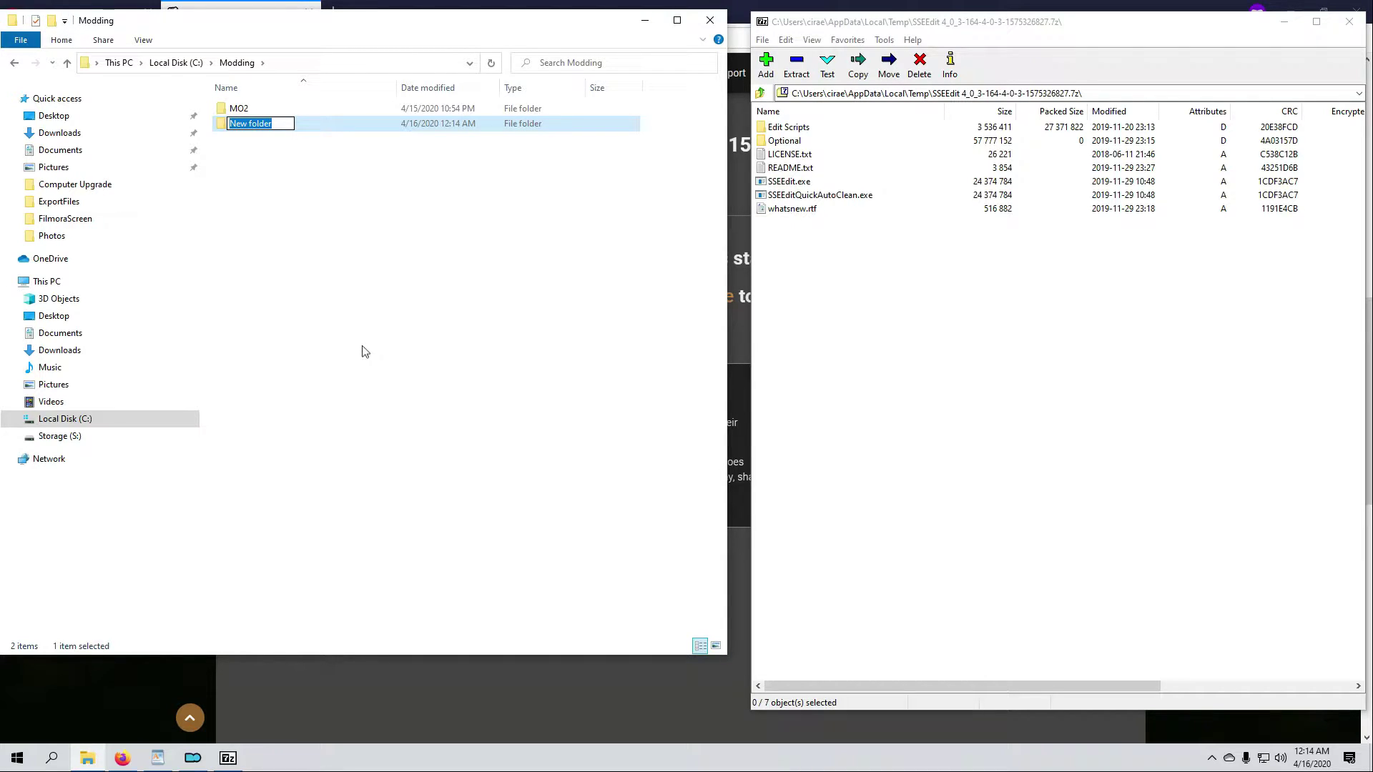
{"action": "type", "text": "SSEEdit"}
{"action": "key", "text": "Return"}
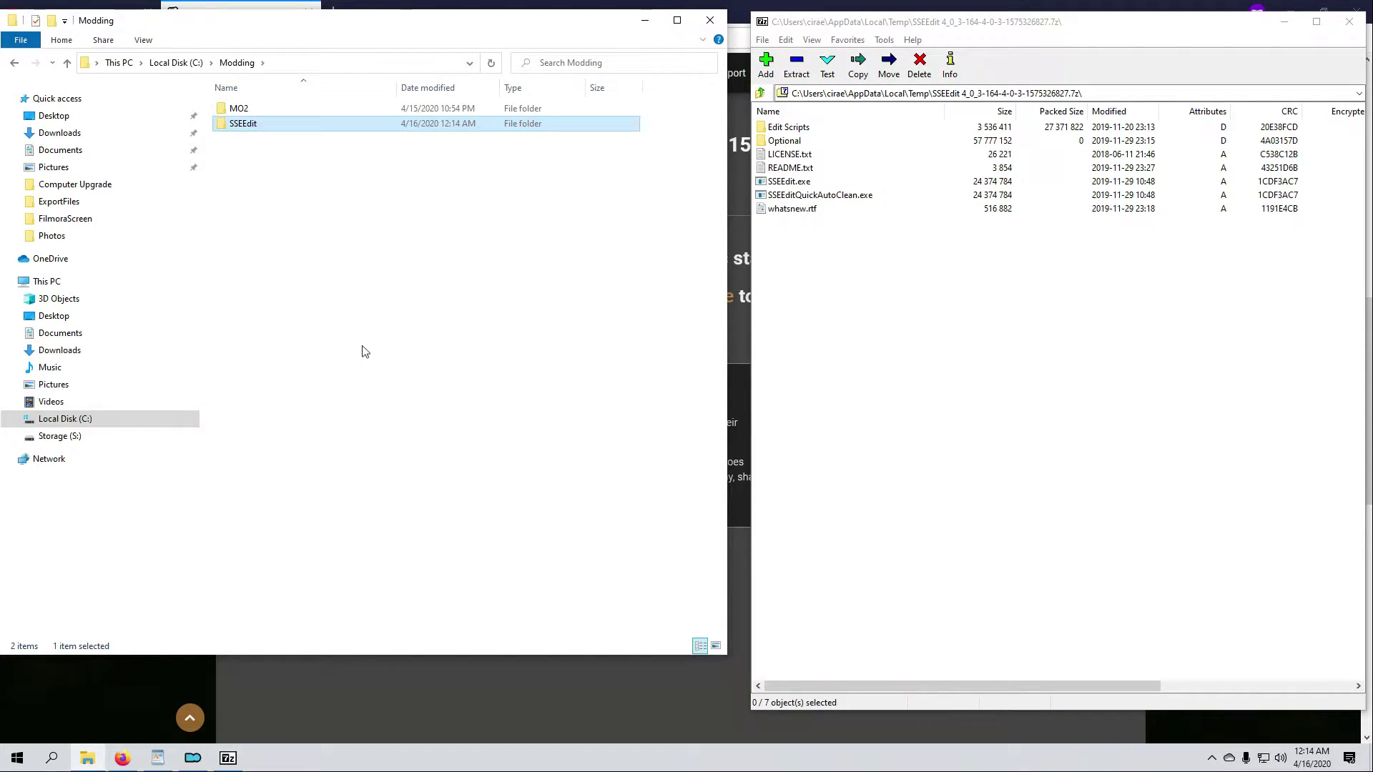
- Extract the entire contents of the SSEEdit 4_0_3 archive into the new SSEEdit folder and close the archive window
{"action": "double_click", "coordinate": [239, 124]}
{"action": "left_click", "coordinate": [794, 130]}
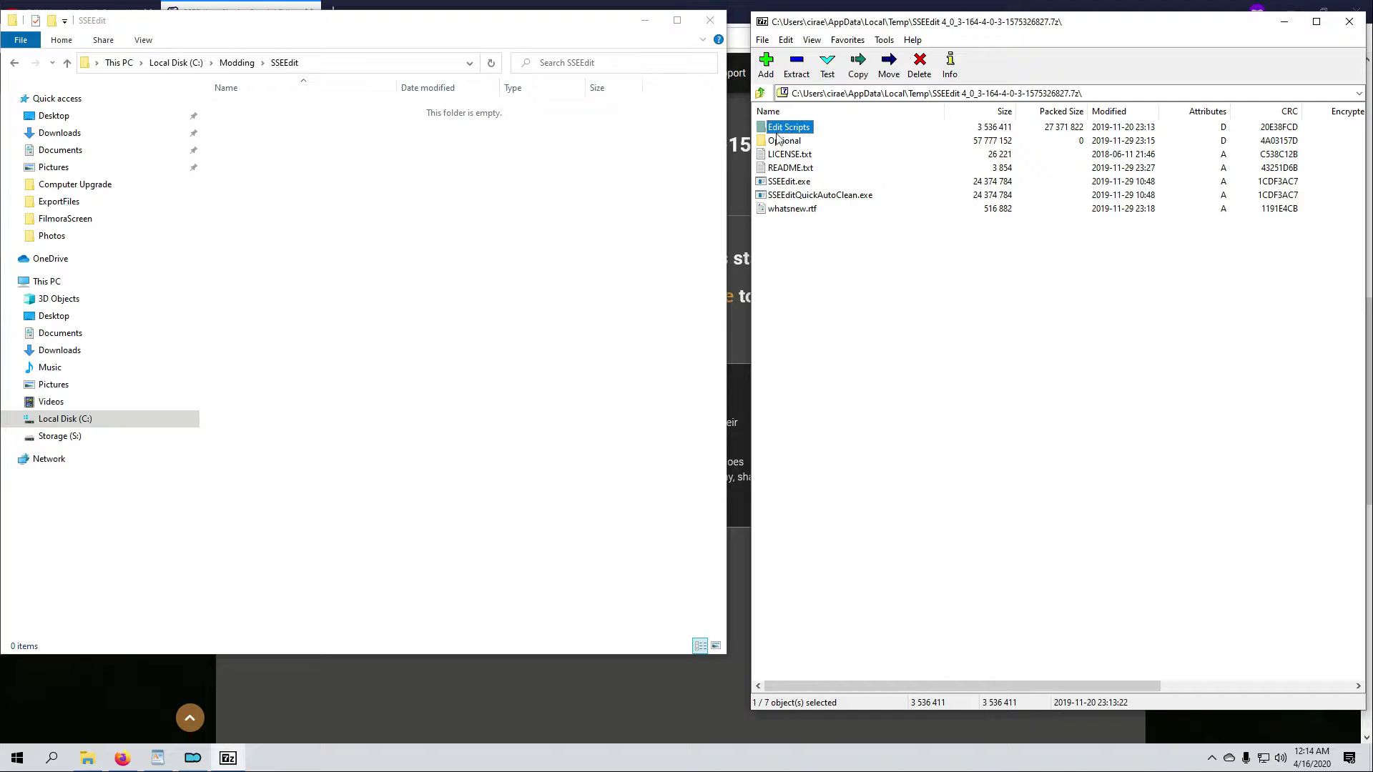
{"action": "left_click", "coordinate": [819, 210], "text": "shift"}
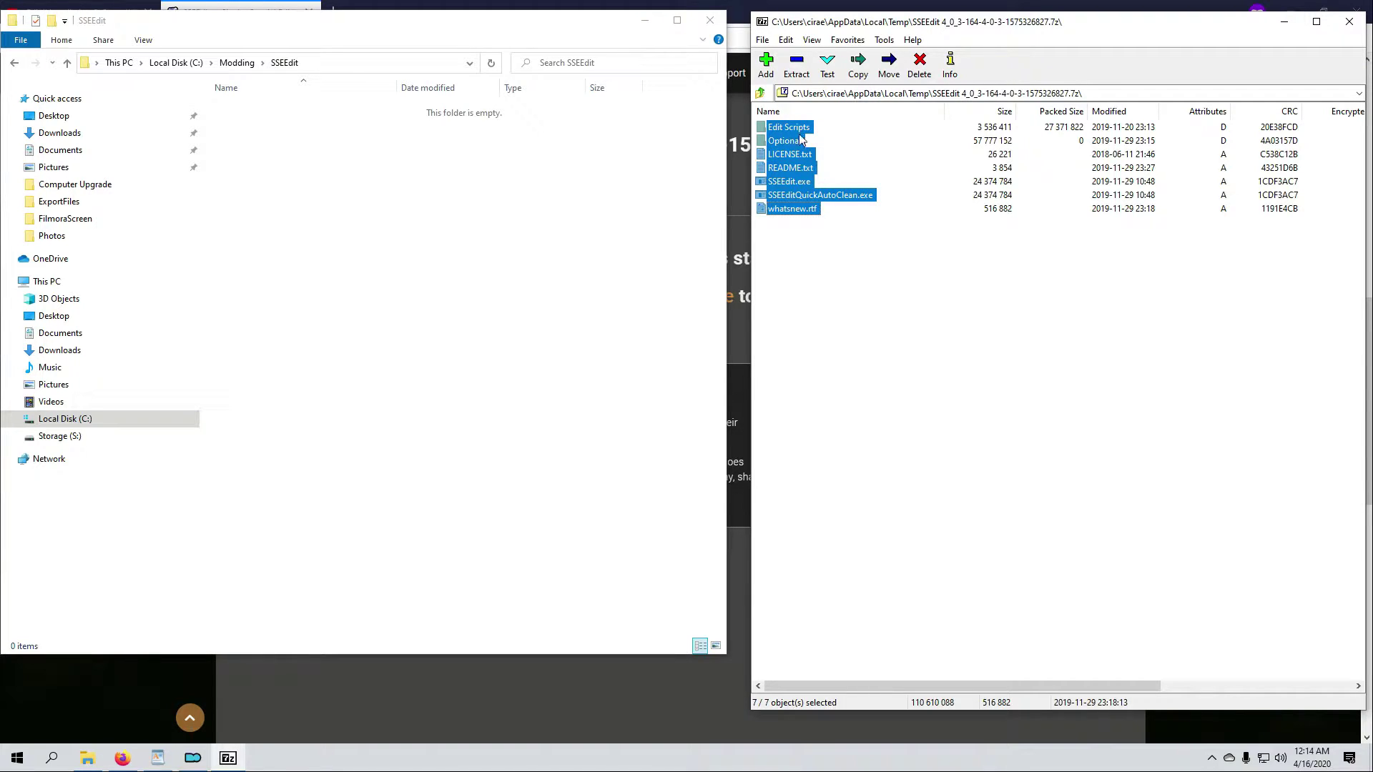
{"action": "left_click_drag", "start_coordinate": [800, 139], "coordinate": [353, 234]}
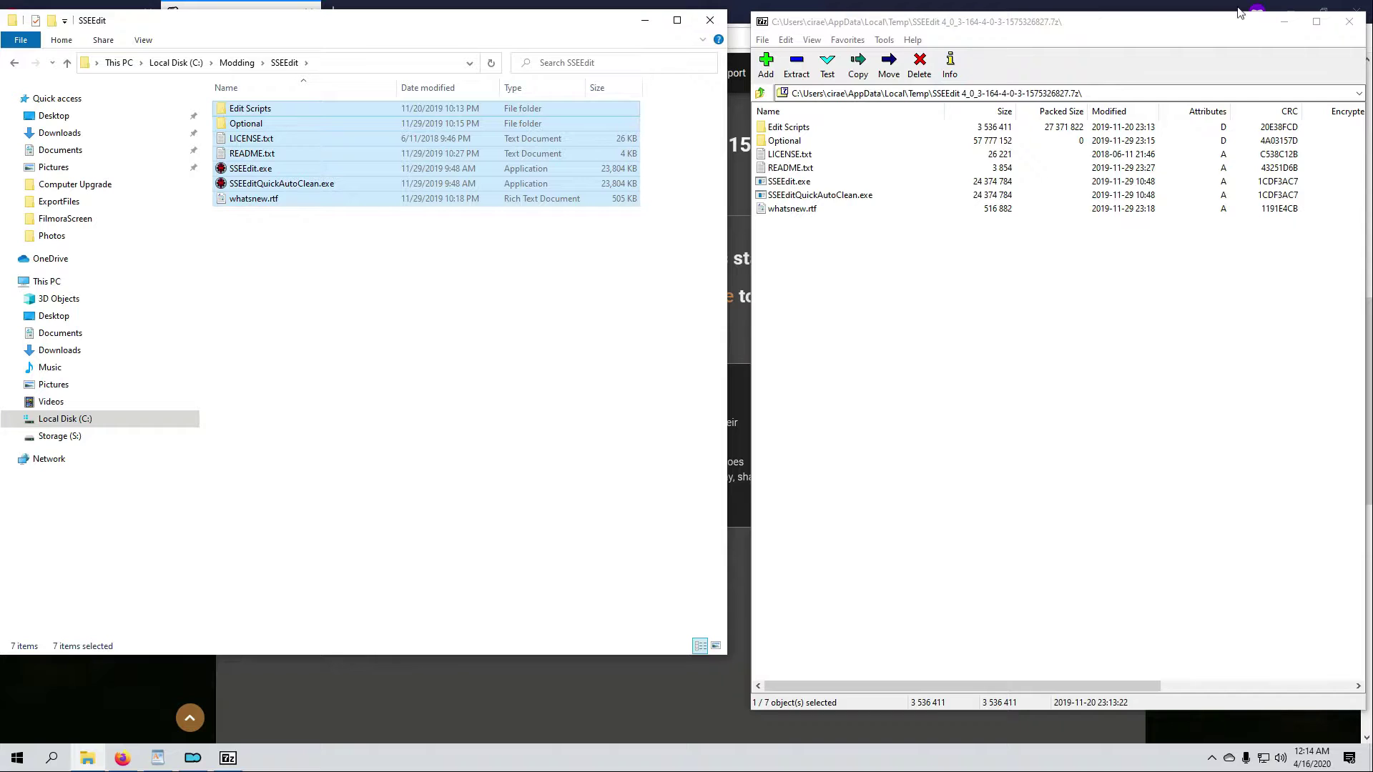
{"action": "left_click", "coordinate": [1348, 23]}
{"action": "left_click", "coordinate": [1348, 23]}
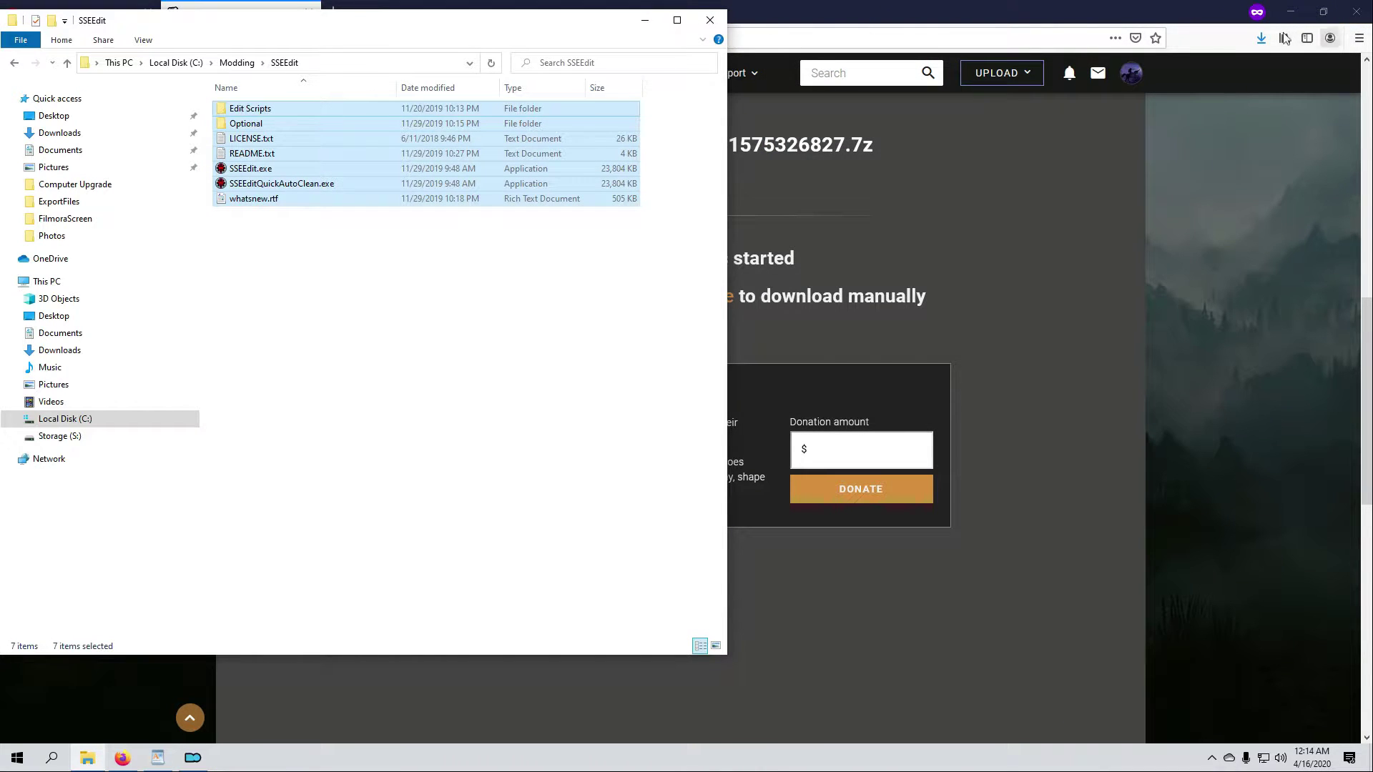
- In Mod Organizer, add SSEEdit.exe from C:\Modding\SSEEdit as a new executable and apply the change
{"action": "left_click", "coordinate": [194, 760]}
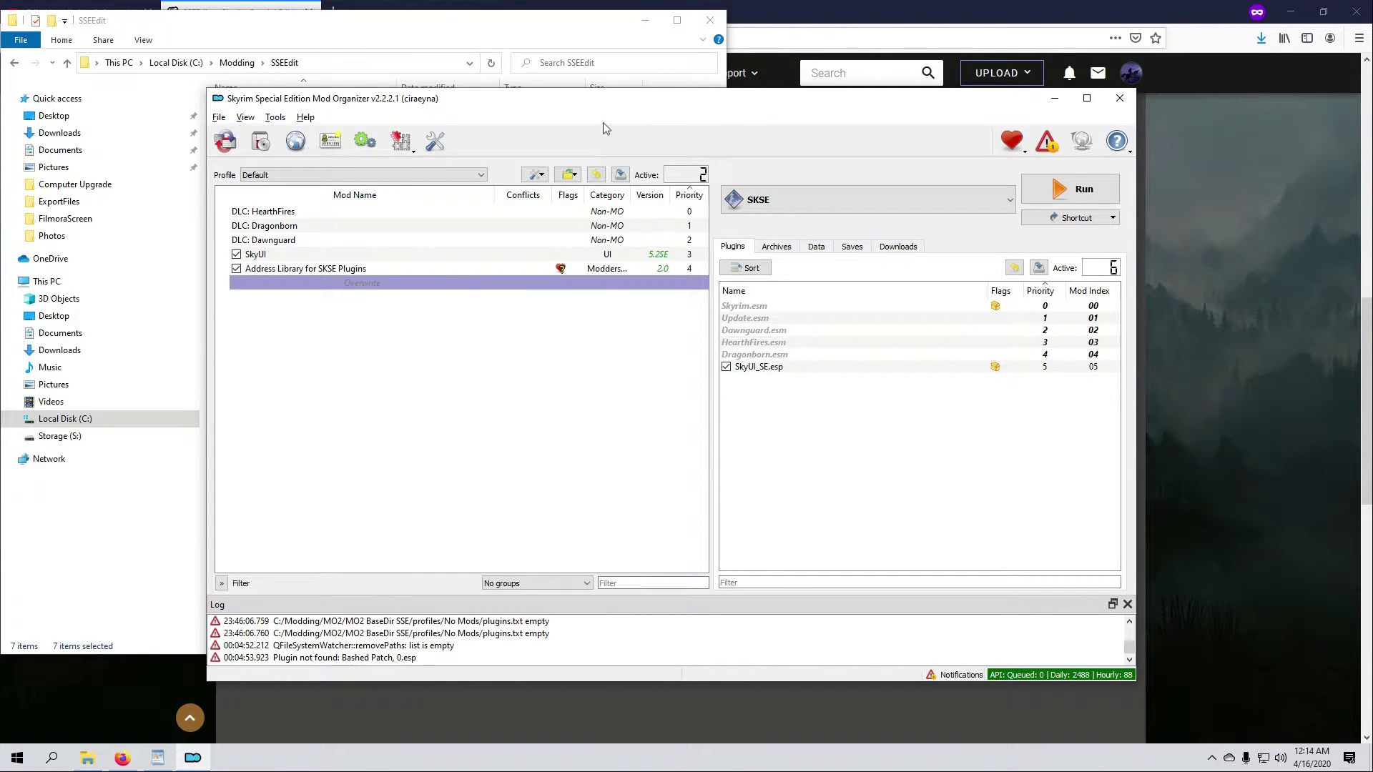
{"action": "left_click_drag", "start_coordinate": [657, 104], "coordinate": [799, 81]}
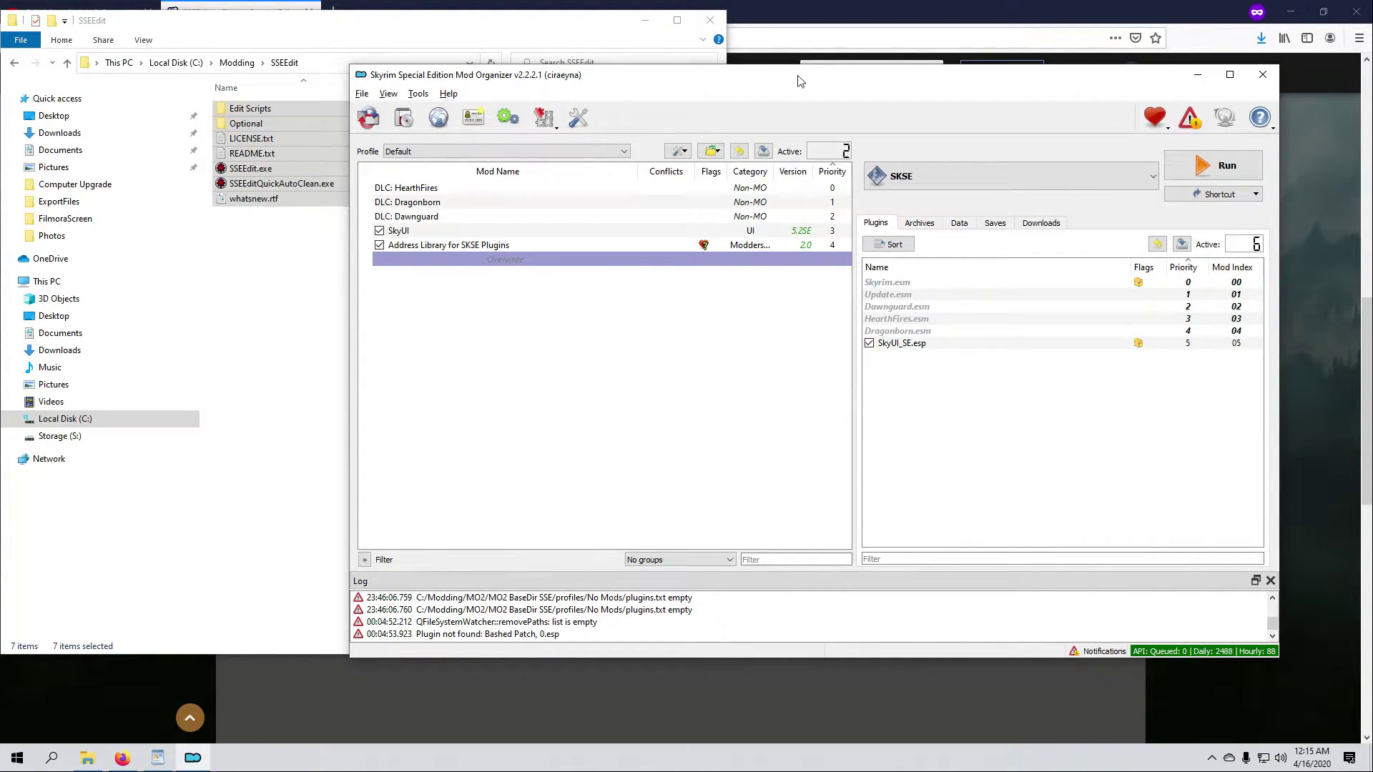
{"action": "left_click", "coordinate": [507, 116]}
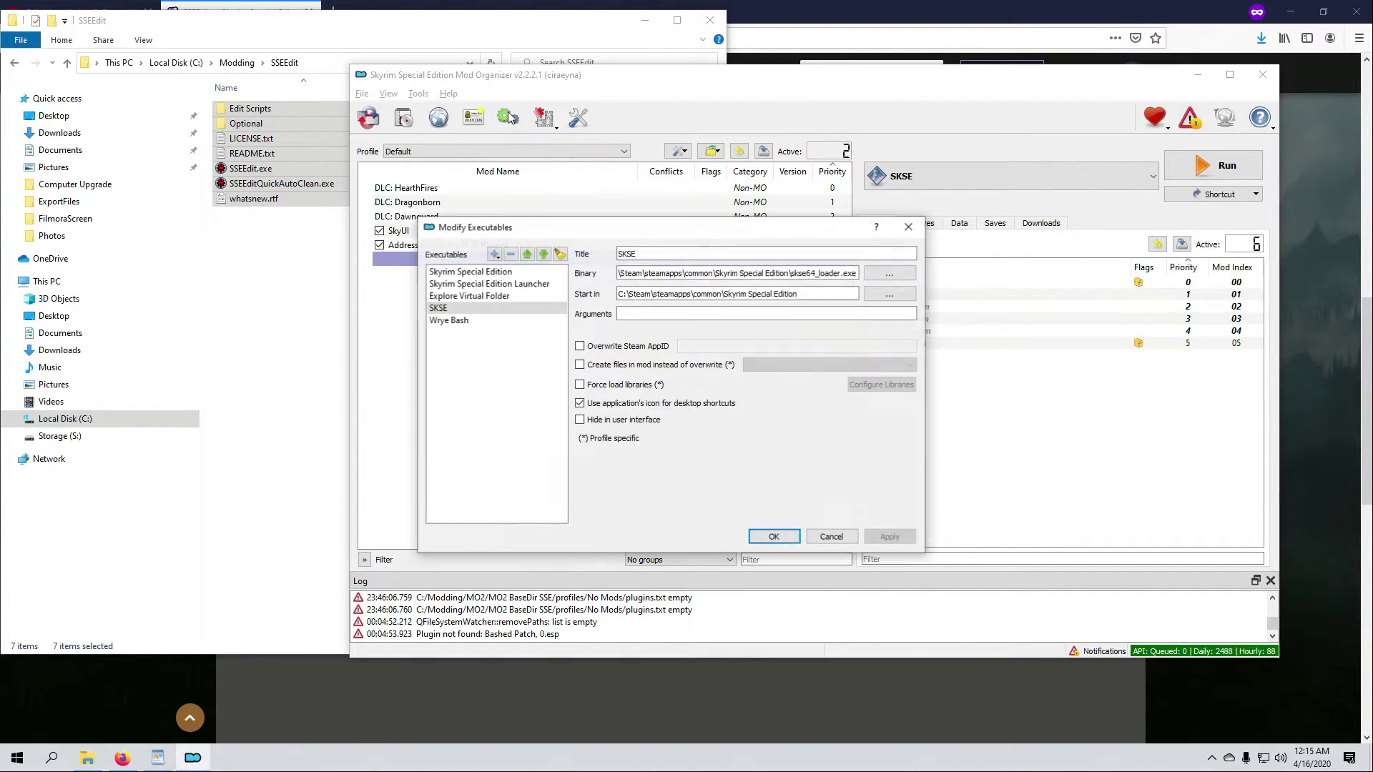
{"action": "left_click", "coordinate": [494, 255]}
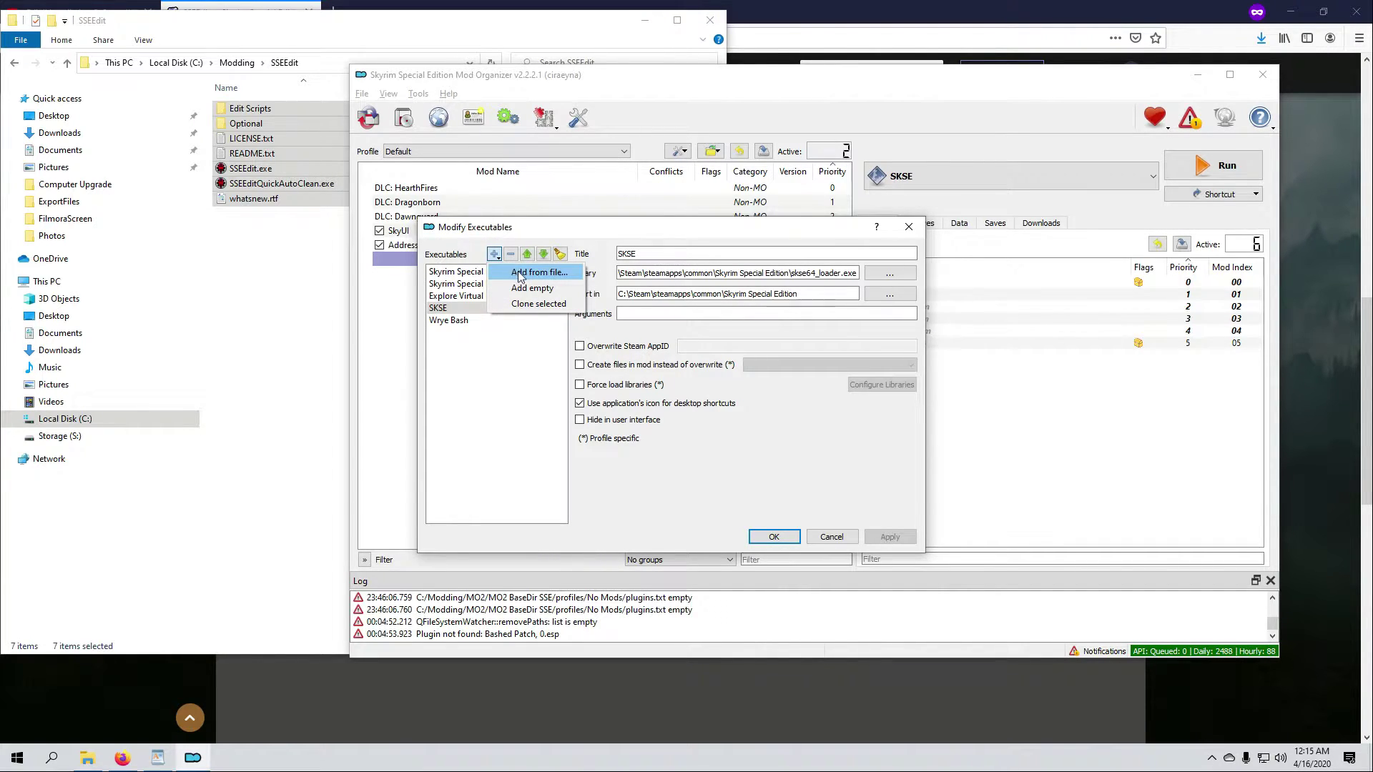
{"action": "left_click", "coordinate": [521, 274]}
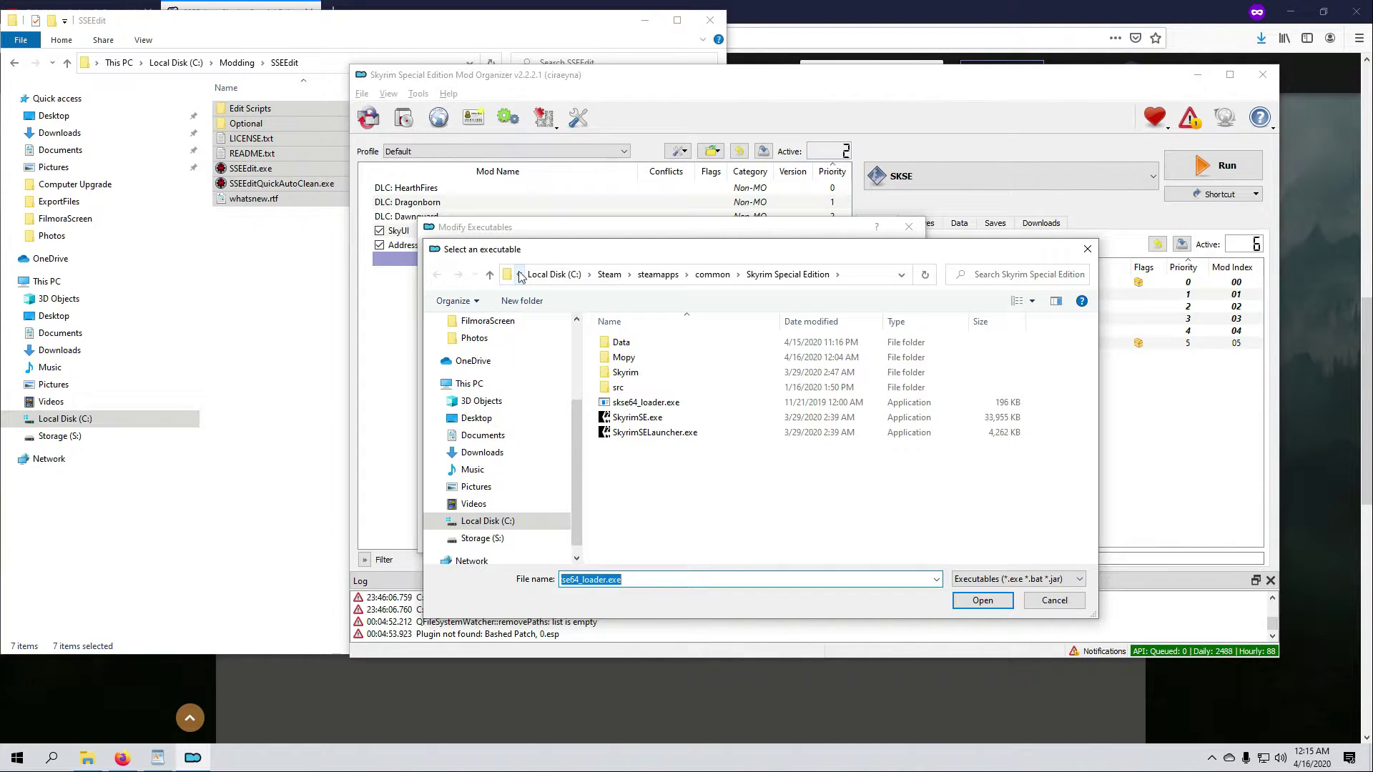
{"action": "left_click", "coordinate": [520, 522]}
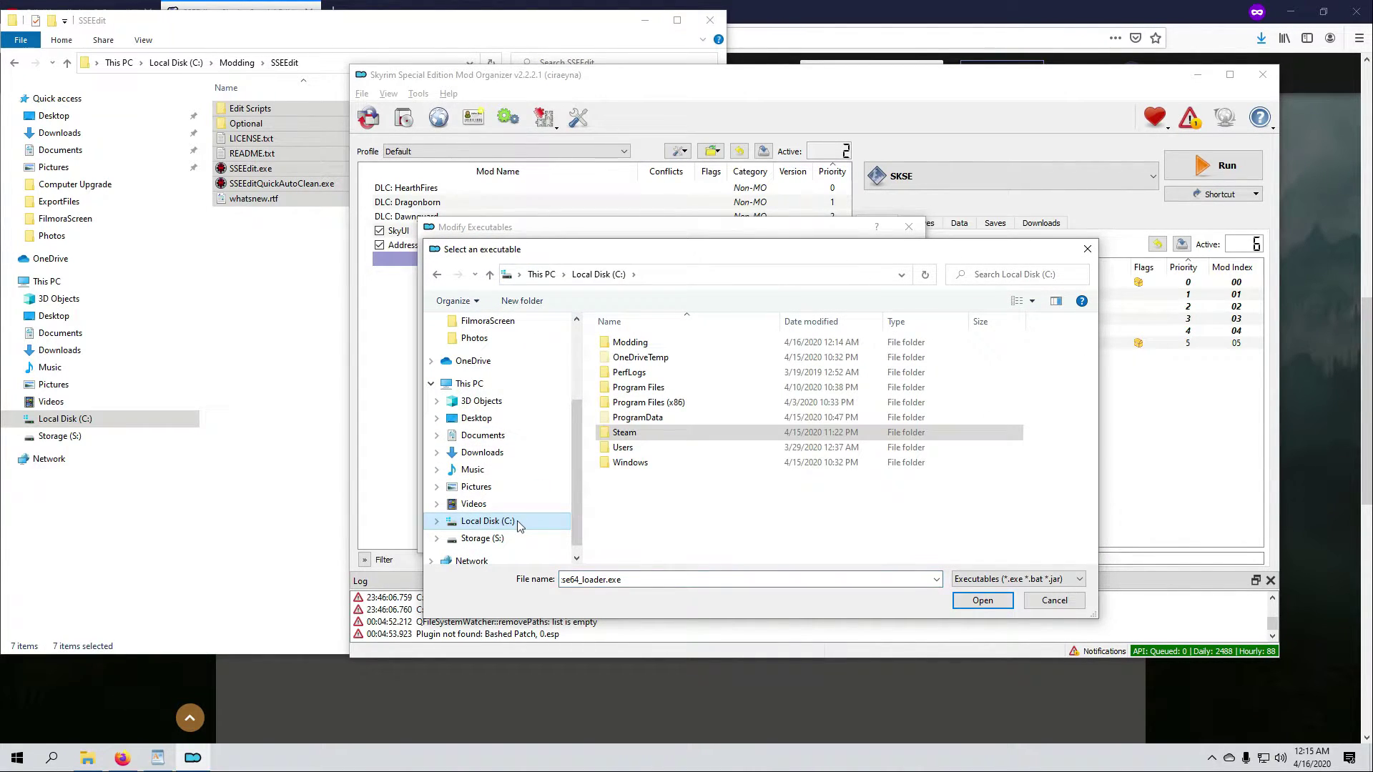
{"action": "double_click", "coordinate": [630, 343]}
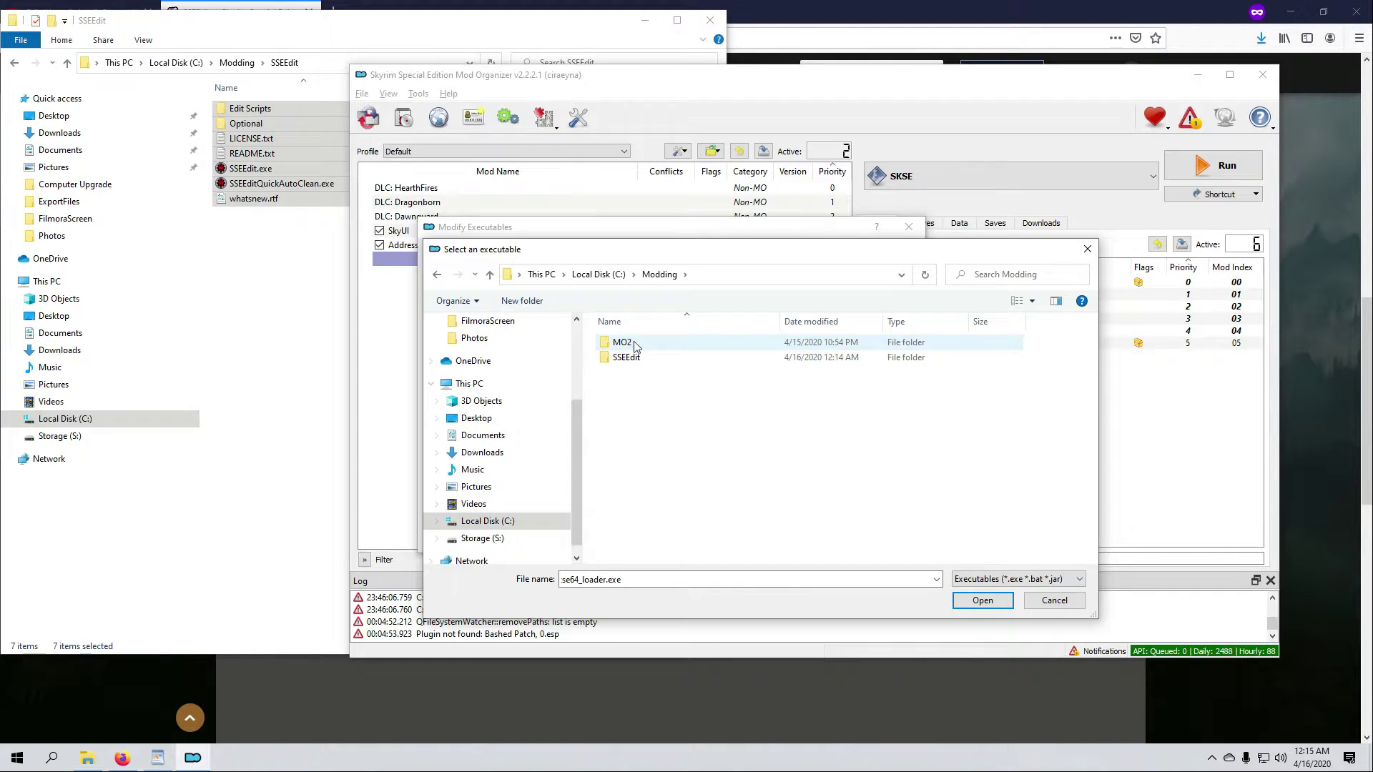
{"action": "double_click", "coordinate": [627, 358]}
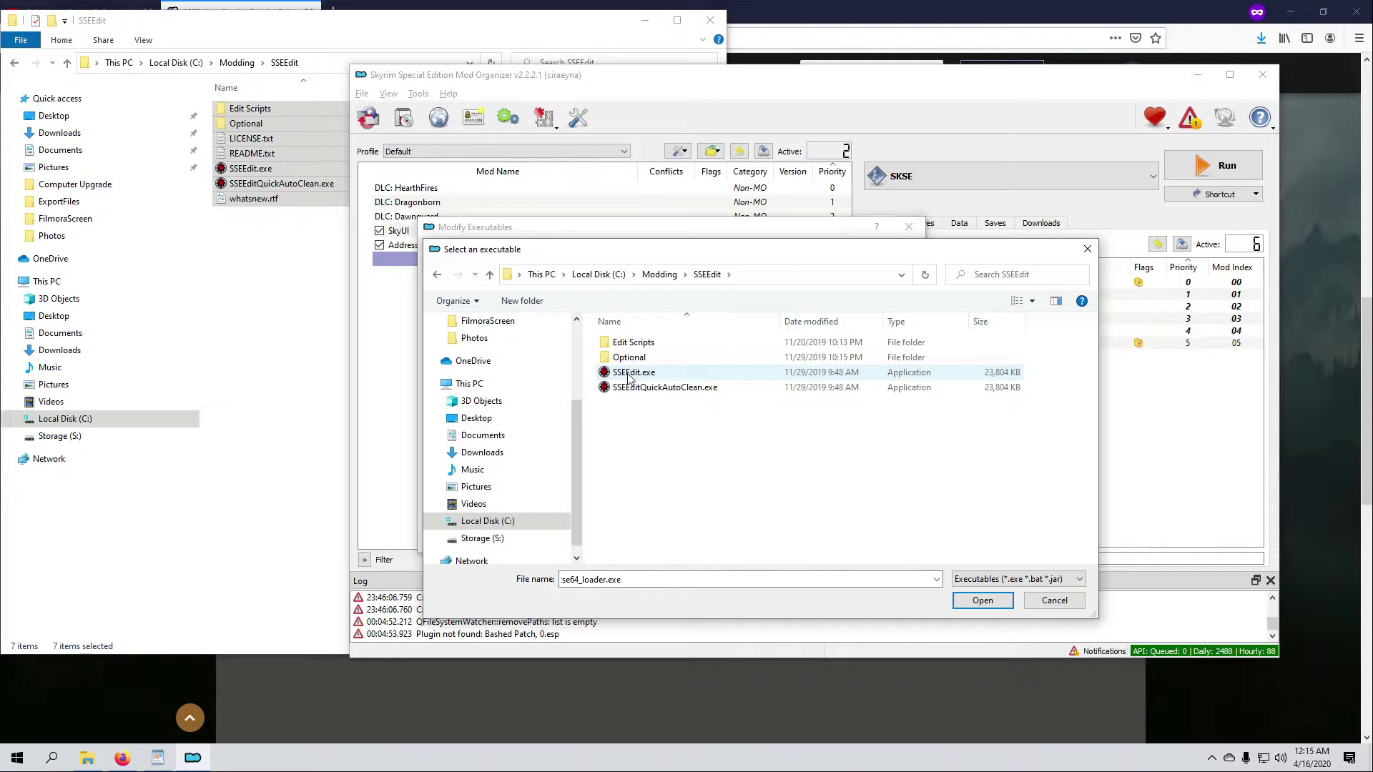
{"action": "left_click", "coordinate": [628, 374]}
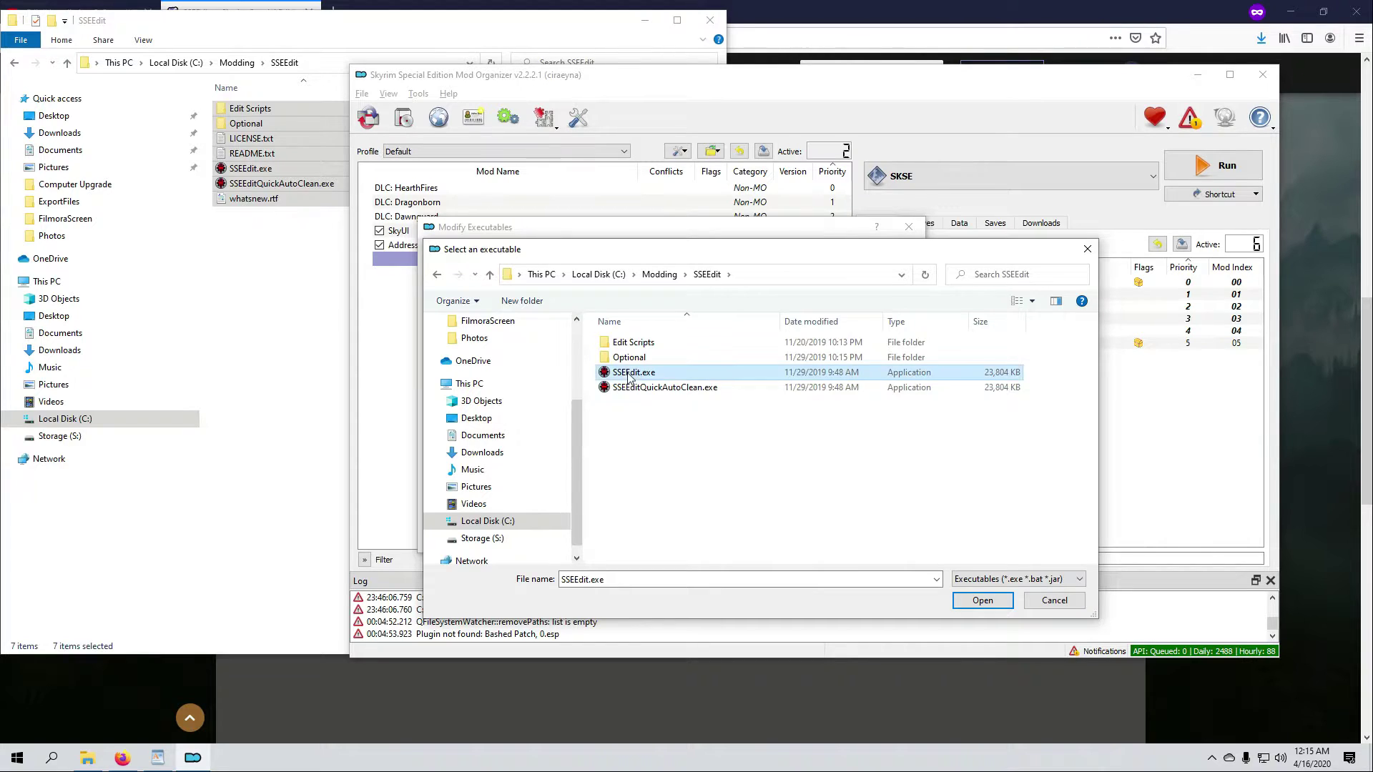
{"action": "left_click", "coordinate": [983, 600]}
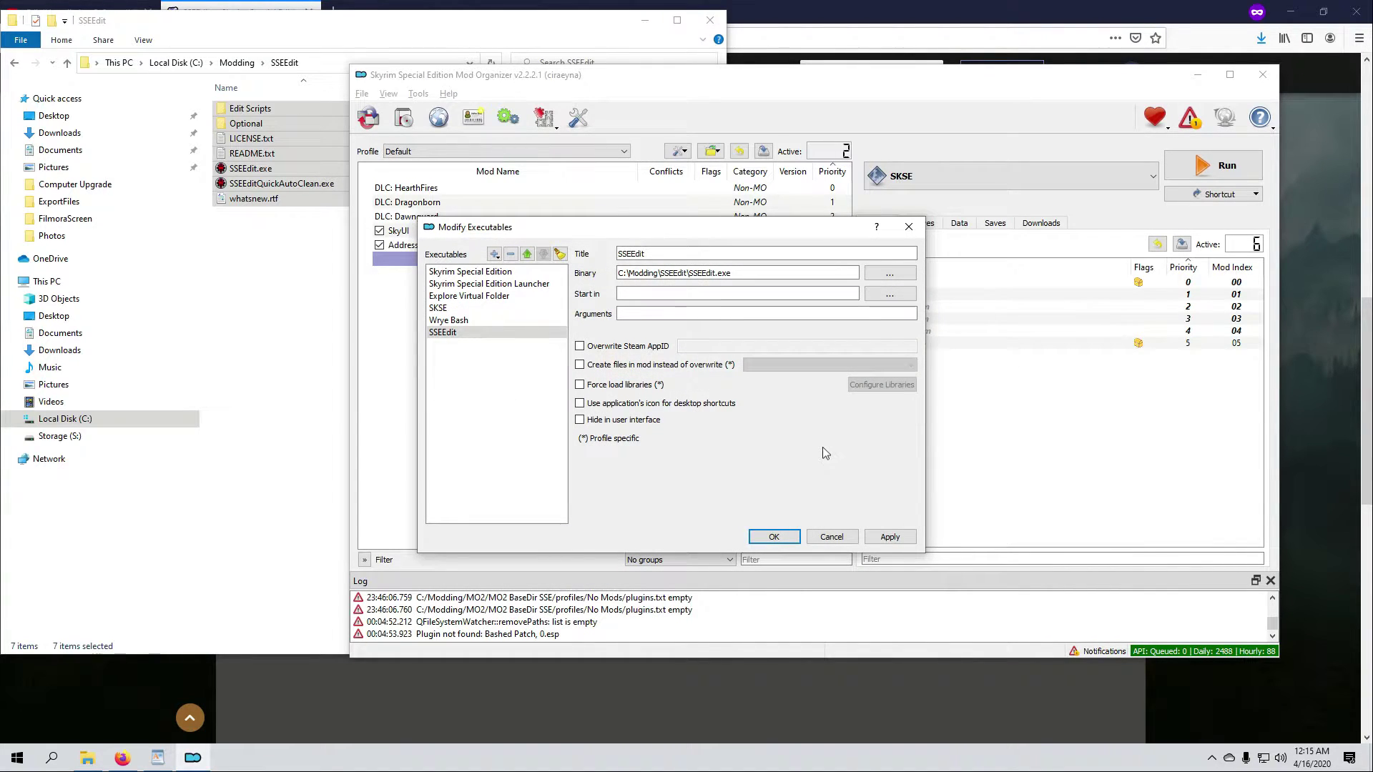
{"action": "left_click", "coordinate": [890, 536]}
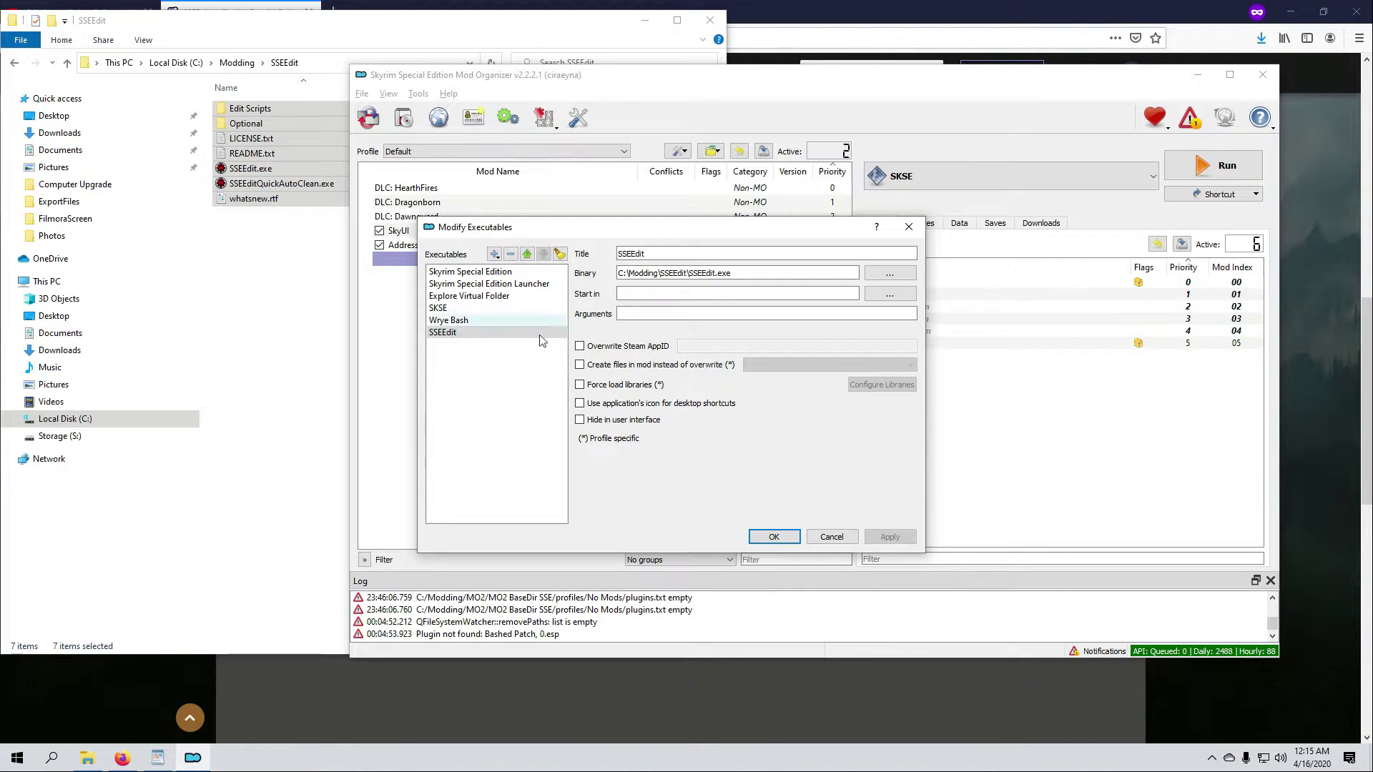
- Add SSEEditQuickAutoClean.exe from the SSEEdit folder as another executable and save the executables list
{"action": "left_click", "coordinate": [496, 256]}
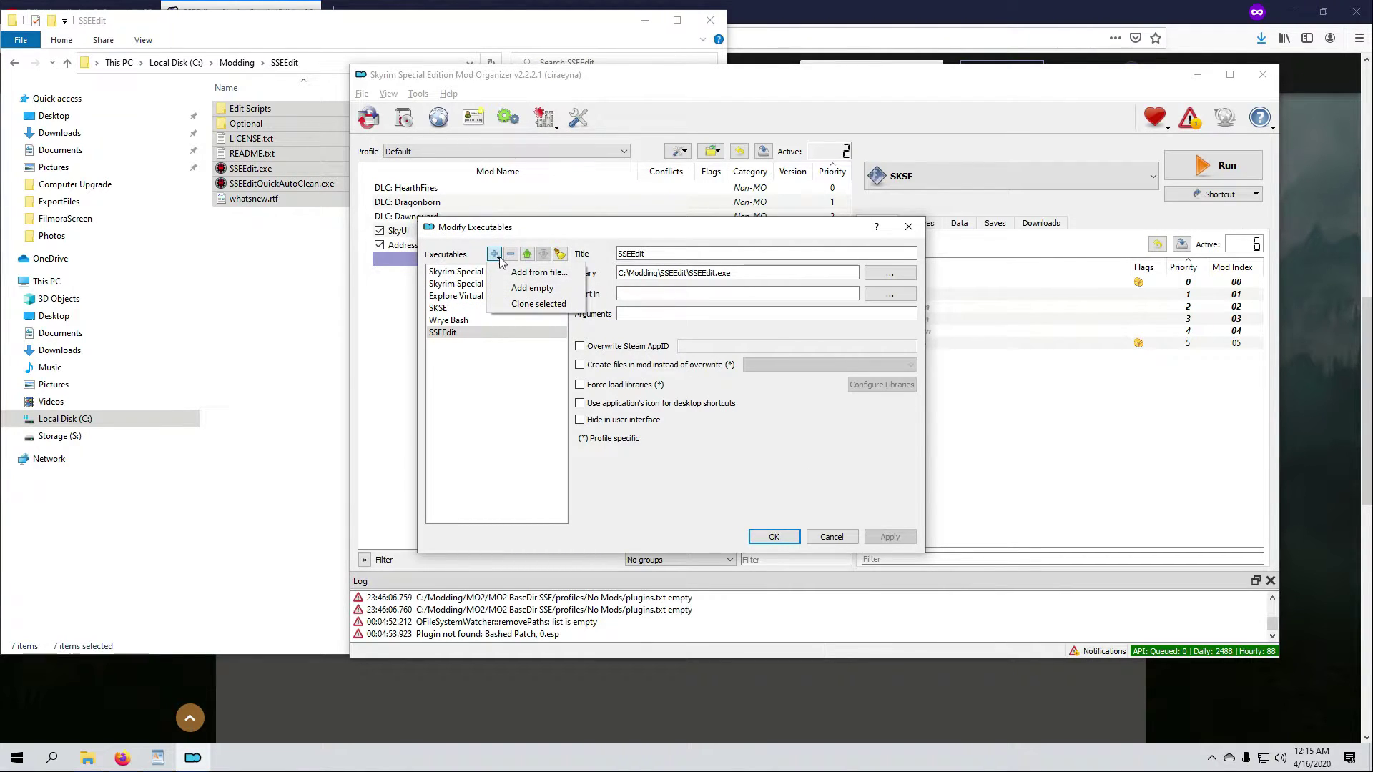
{"action": "left_click", "coordinate": [510, 273]}
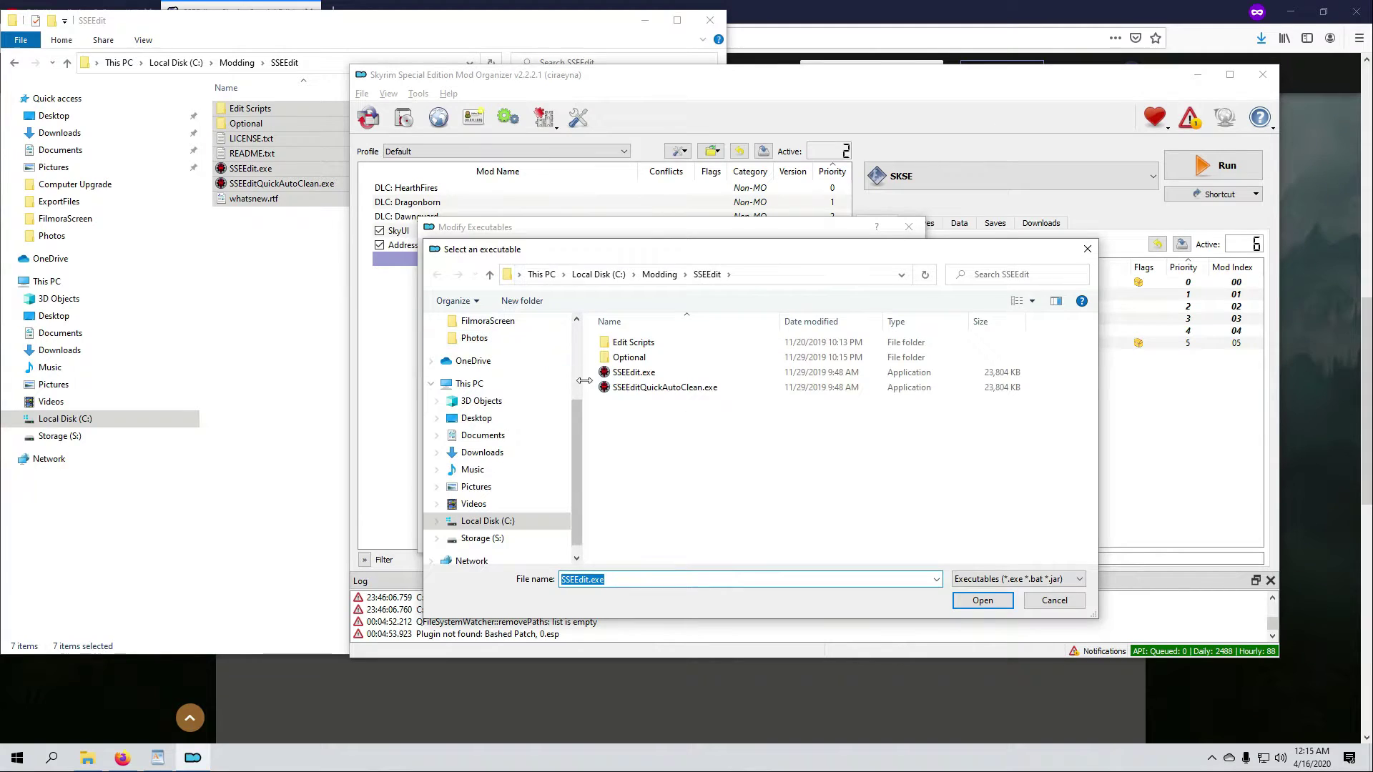
{"action": "left_click", "coordinate": [625, 390]}
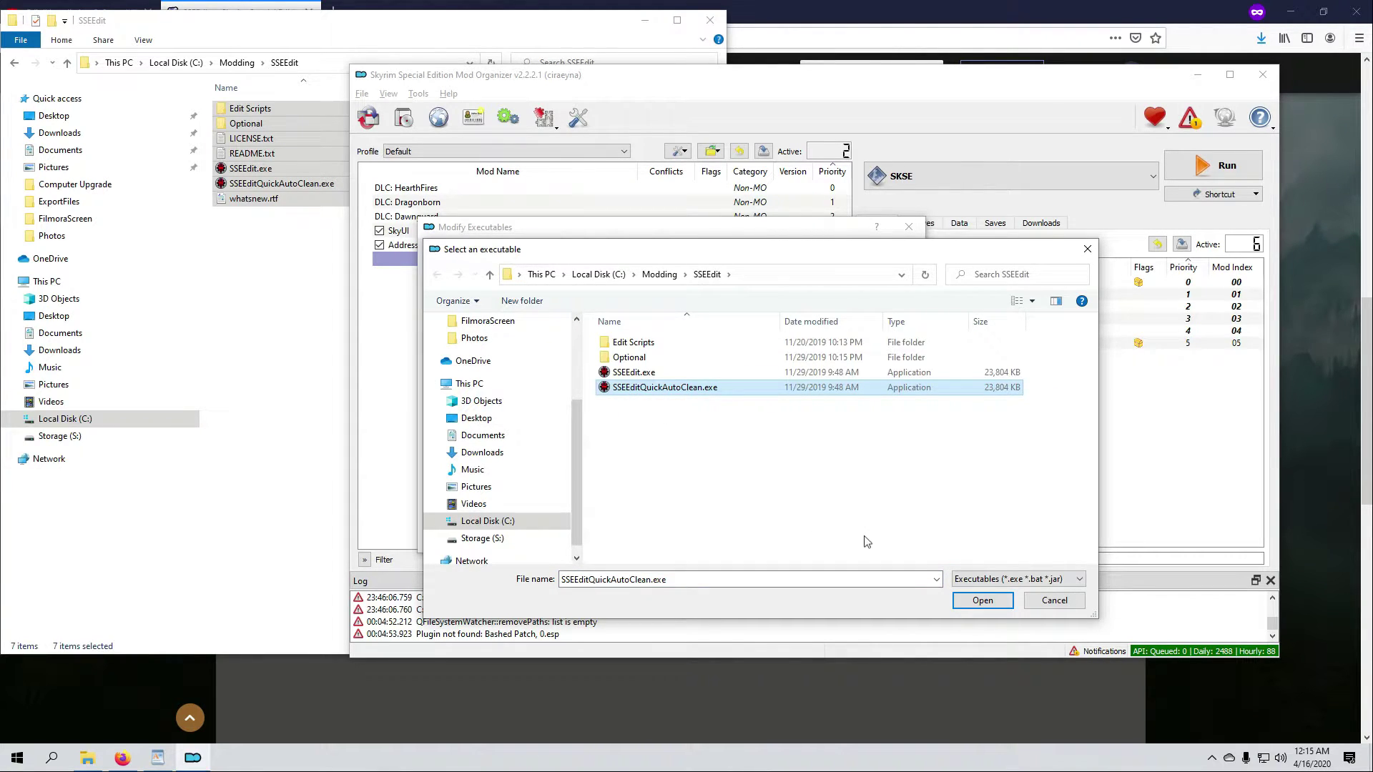
{"action": "left_click", "coordinate": [982, 601]}
{"action": "left_click", "coordinate": [890, 538]}
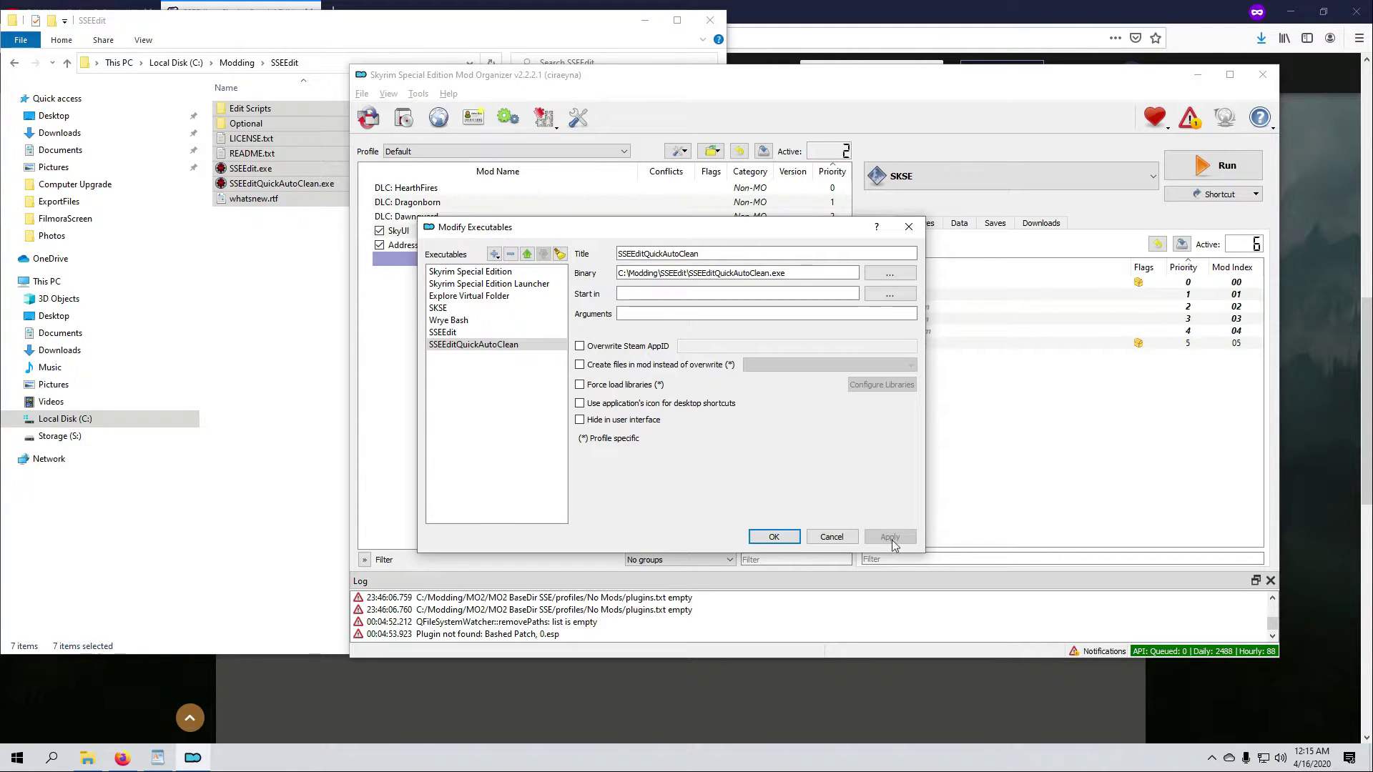
{"action": "left_click", "coordinate": [774, 540]}
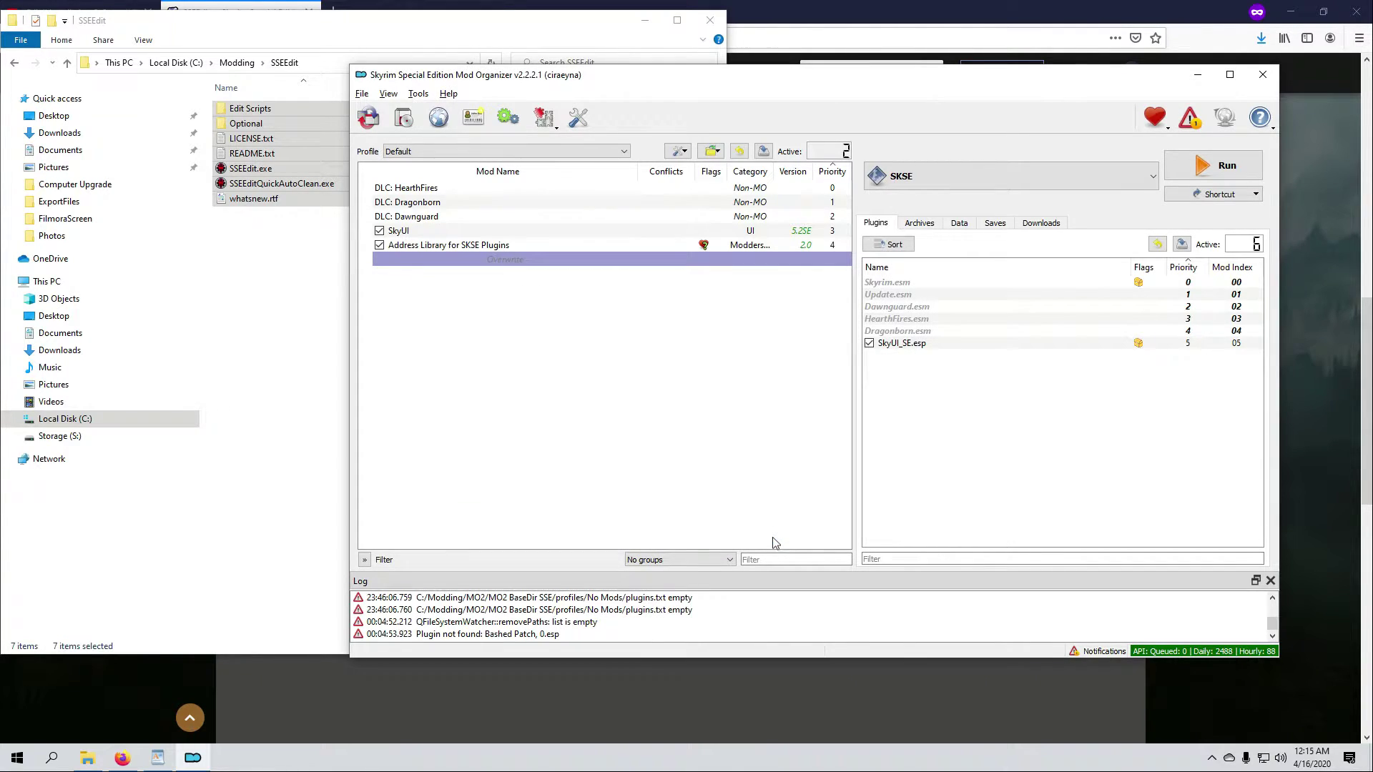
- Run SSEEdit from Mod Organizer, dismiss its What's New and developer messages, and load all the checked modules
{"action": "left_click", "coordinate": [1153, 179]}
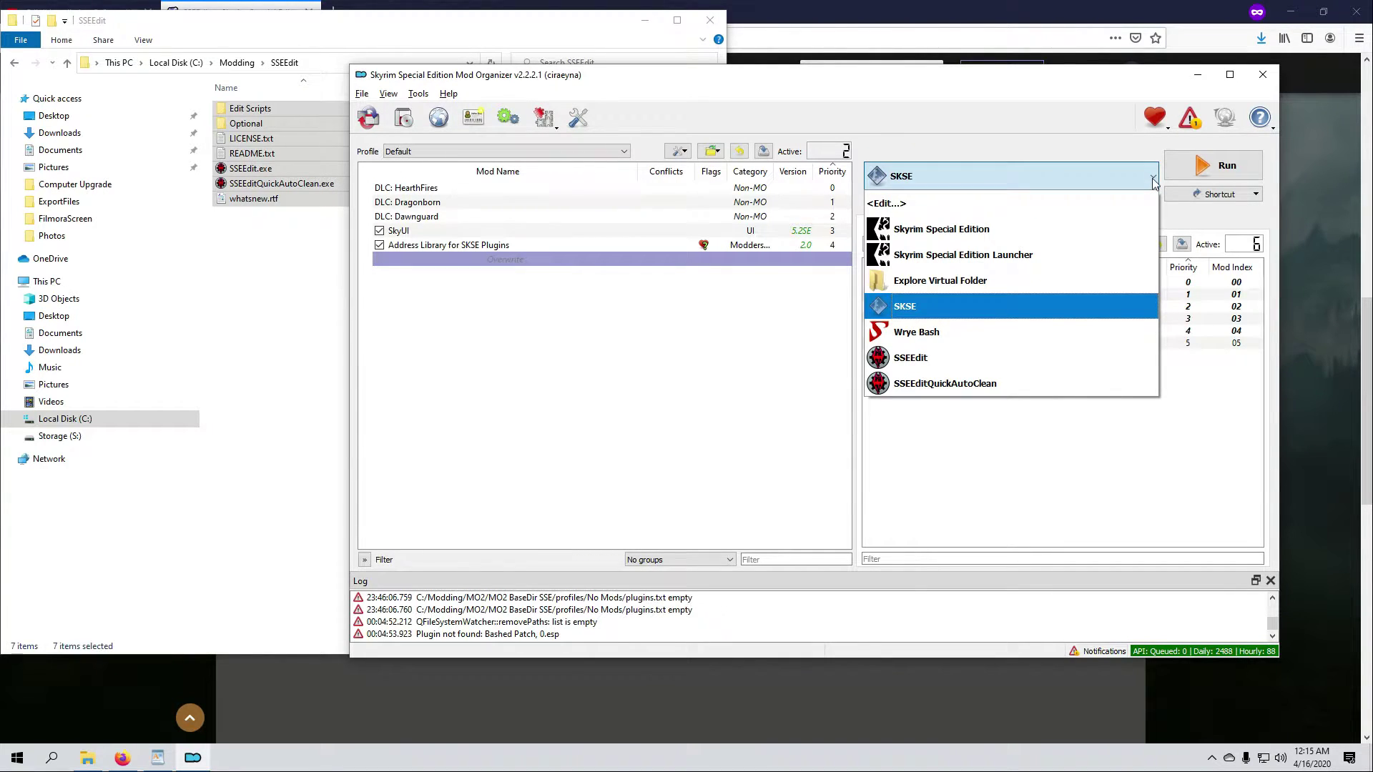
{"action": "left_click", "coordinate": [998, 358]}
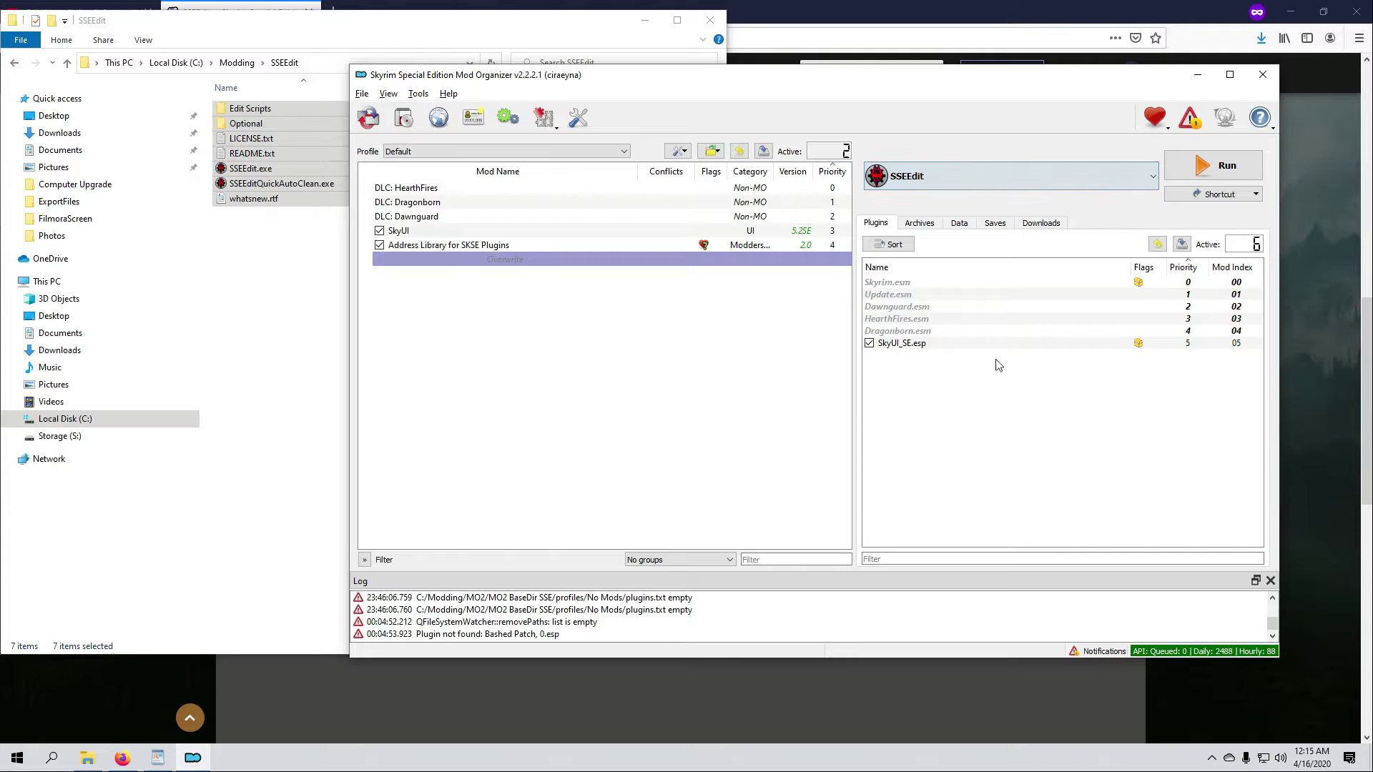
{"action": "left_click", "coordinate": [1196, 172]}
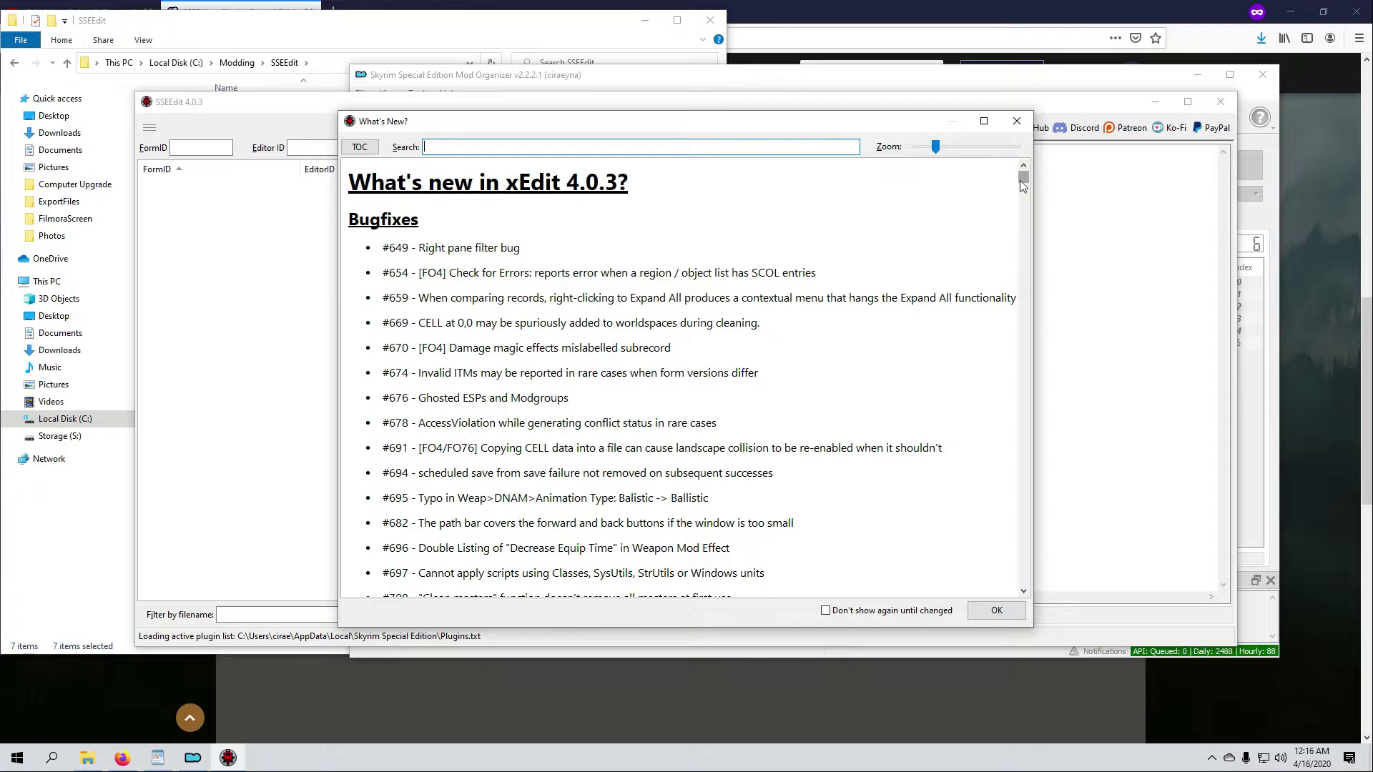
{"action": "left_click", "coordinate": [998, 612]}
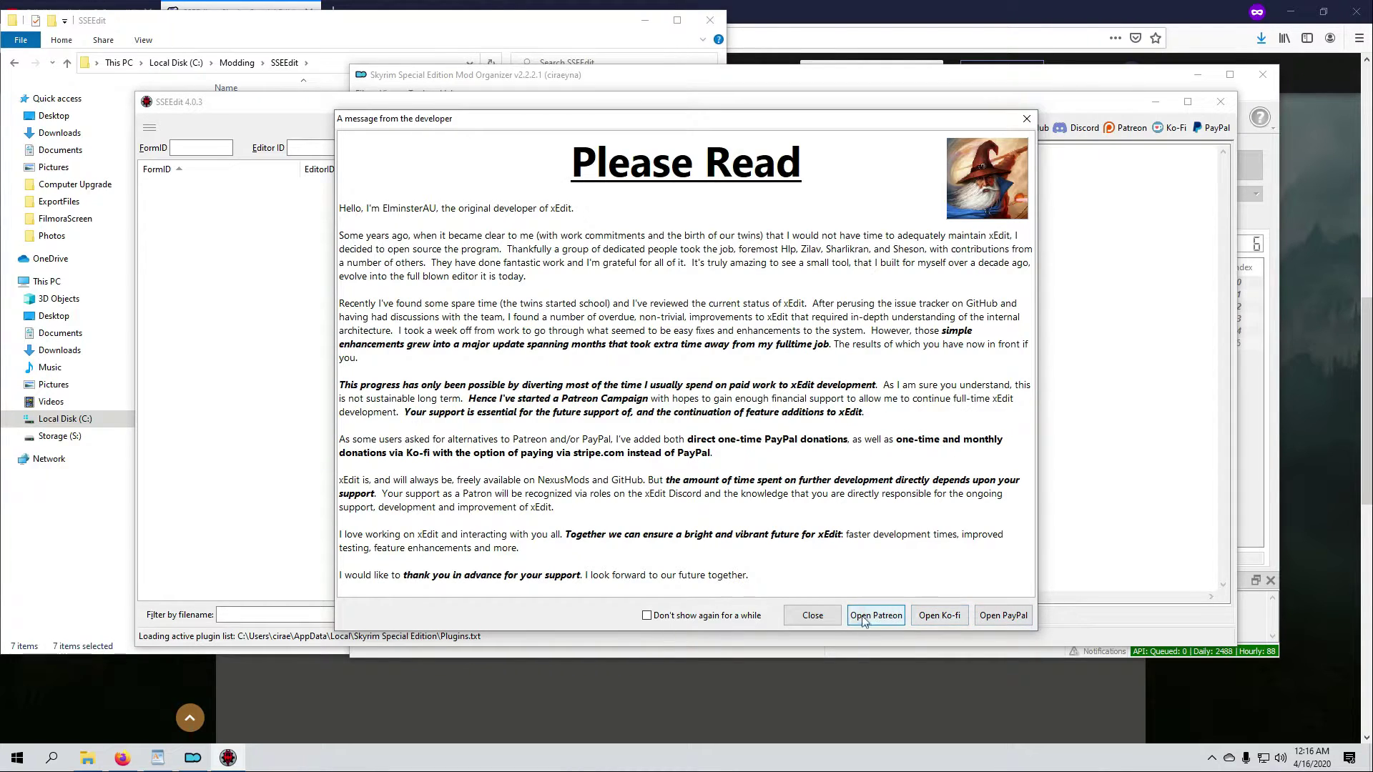
{"action": "left_click", "coordinate": [806, 622]}
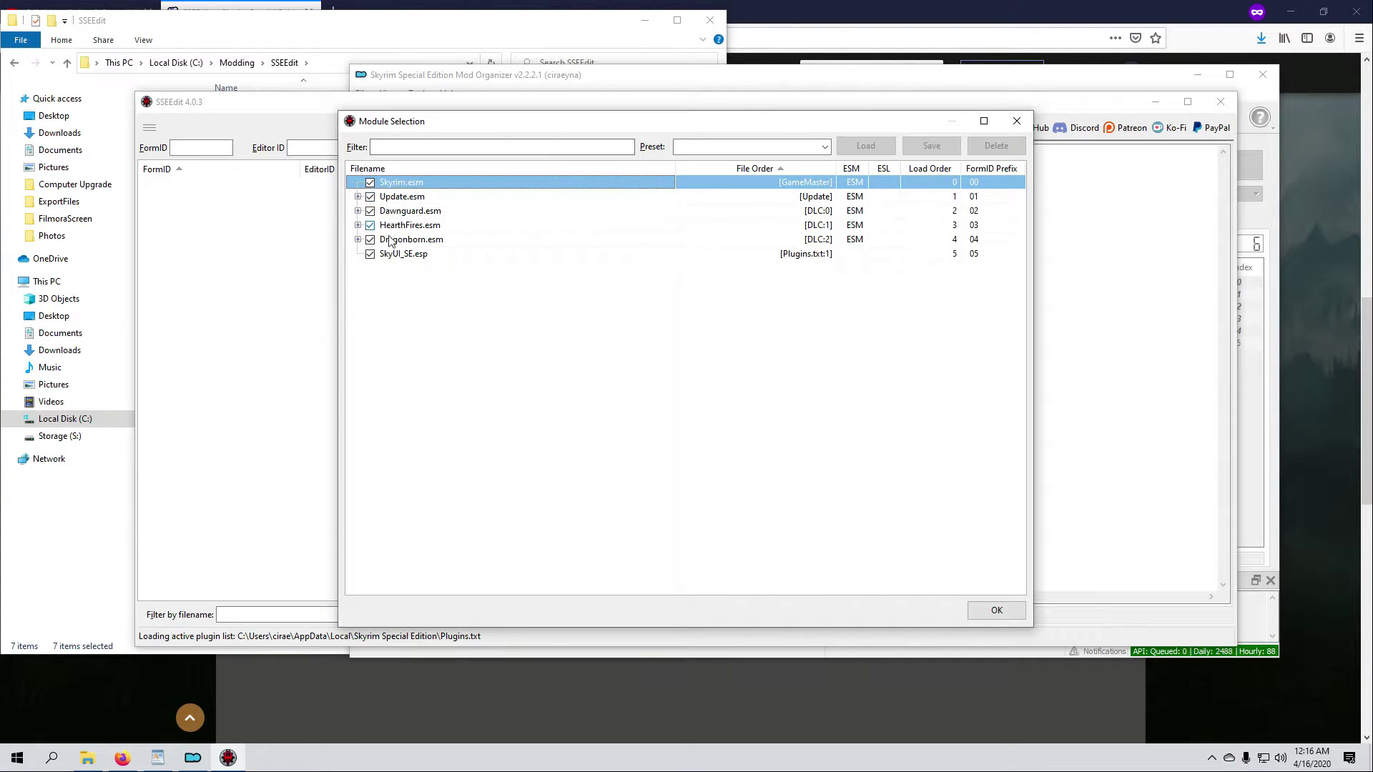
{"action": "left_click", "coordinate": [995, 613]}
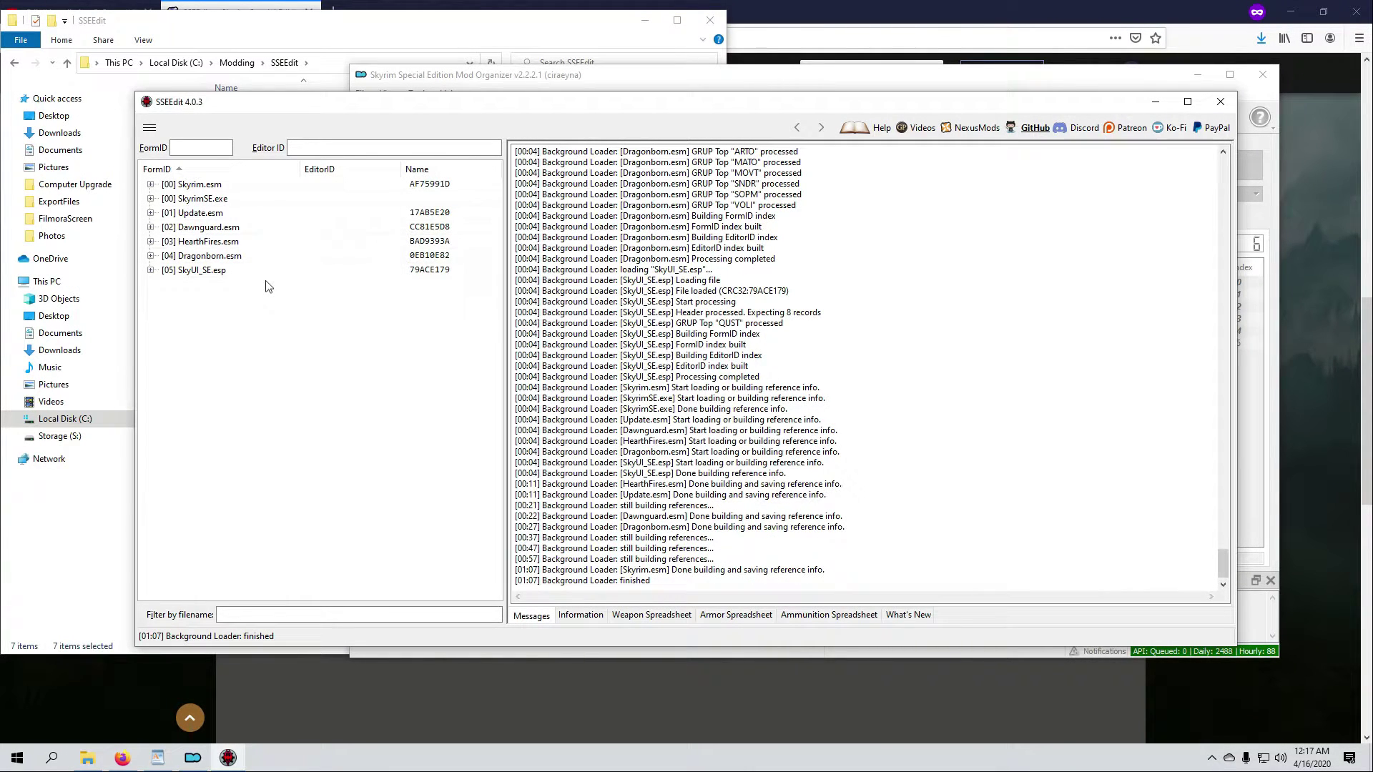
- Examine the SKI_ConfigManagerInstance quest record in SkyUI_SE.esp, then close SSEEdit
{"action": "left_click", "coordinate": [151, 270]}
{"action": "left_click", "coordinate": [164, 299]}
{"action": "left_click", "coordinate": [339, 315]}
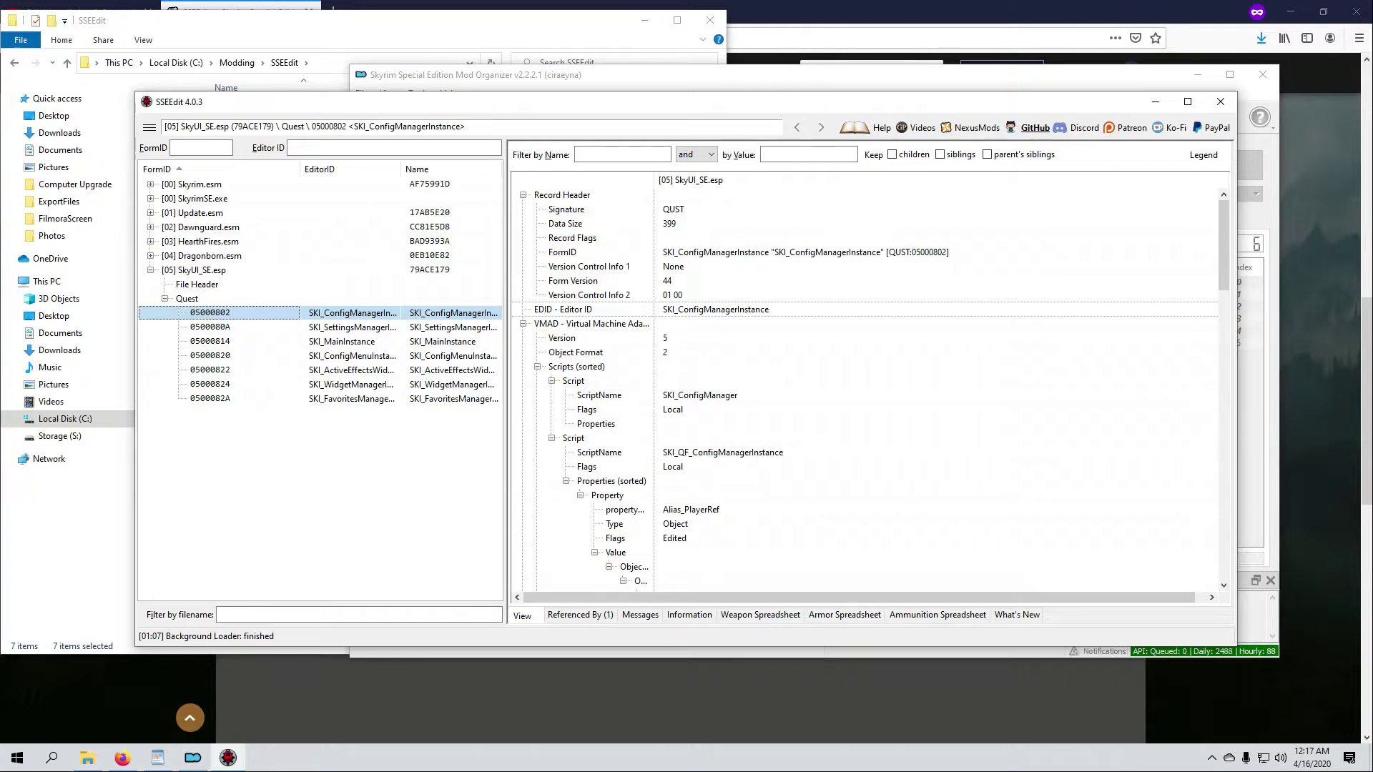
{"action": "left_click", "coordinate": [1221, 102]}
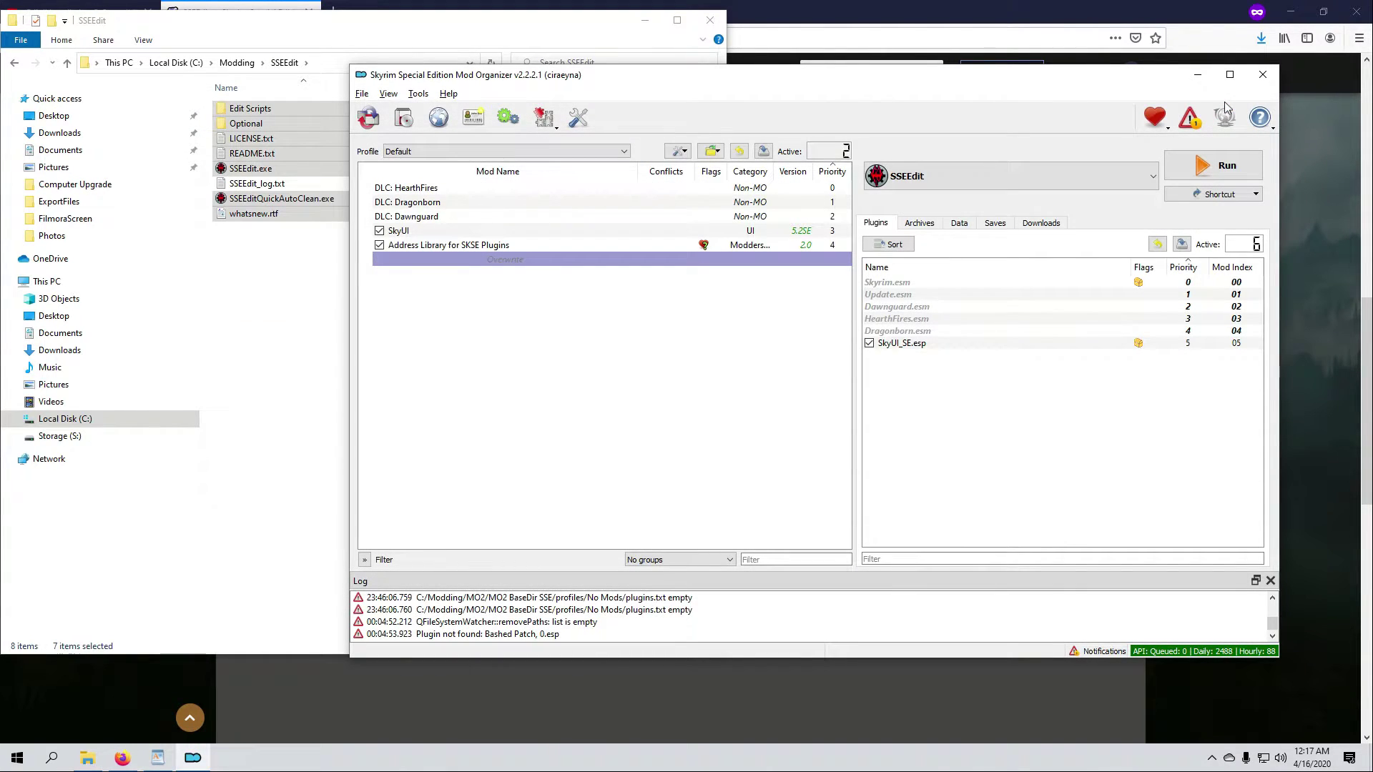
- Run SSEEditQuickAutoClean from Mod Organizer, dismiss its startup messages, and close the module selection without cleaning any plugin
{"action": "left_click", "coordinate": [1152, 178]}
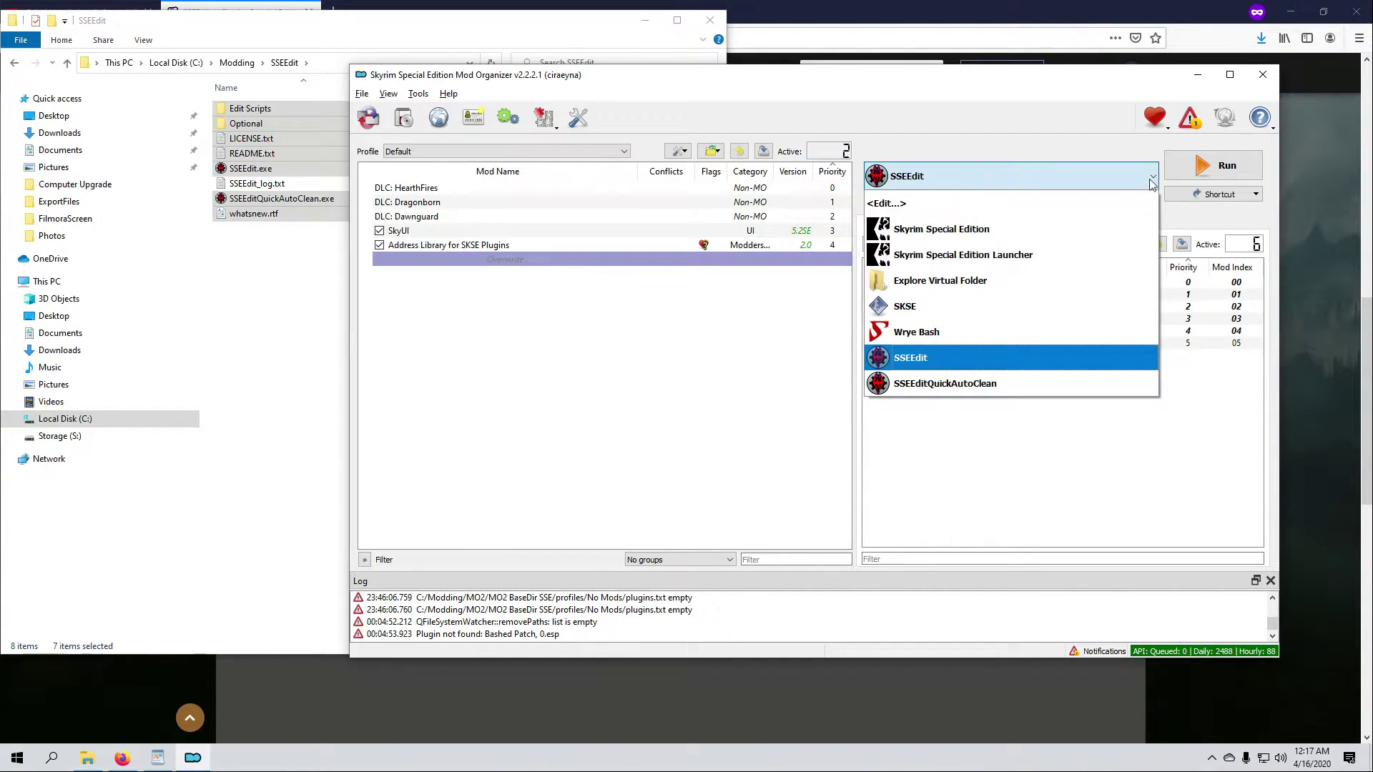
{"action": "left_click", "coordinate": [965, 385]}
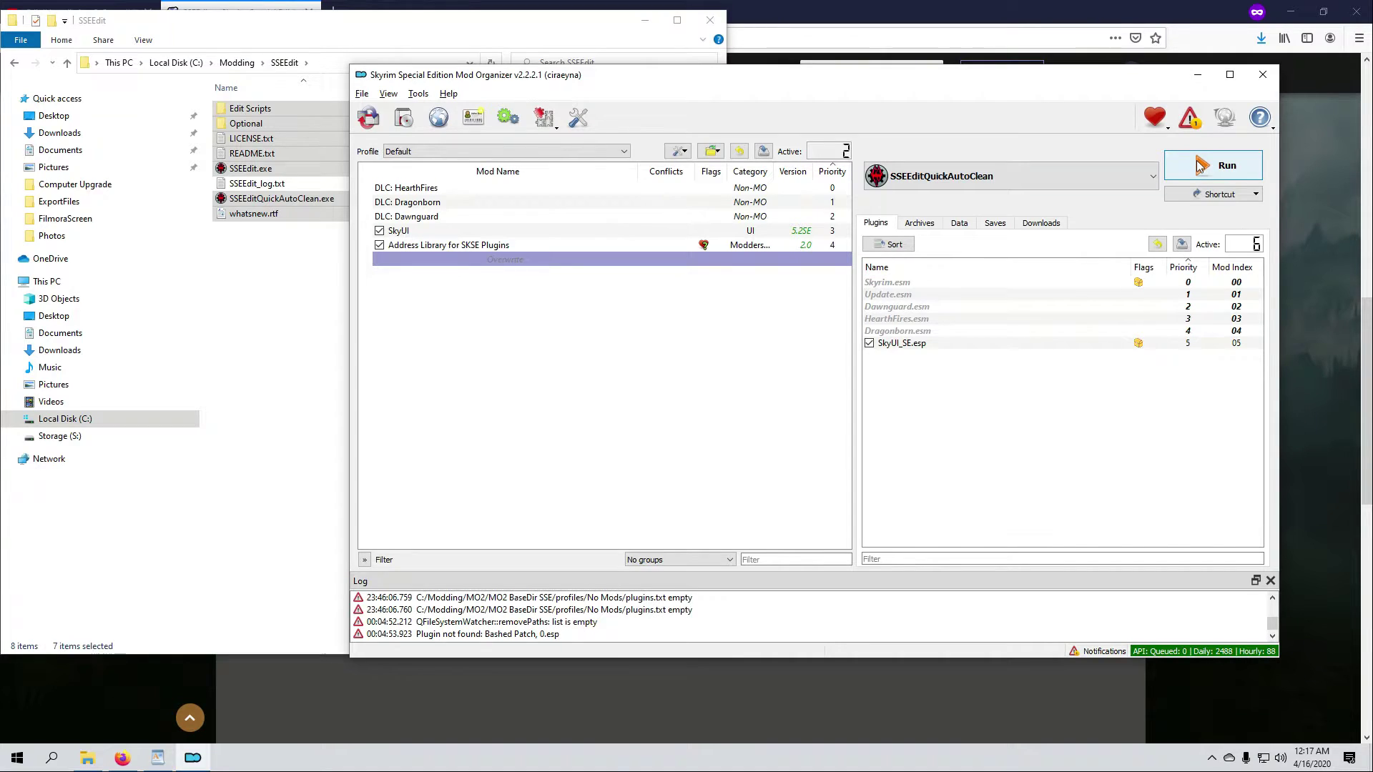
{"action": "left_click", "coordinate": [1201, 166]}
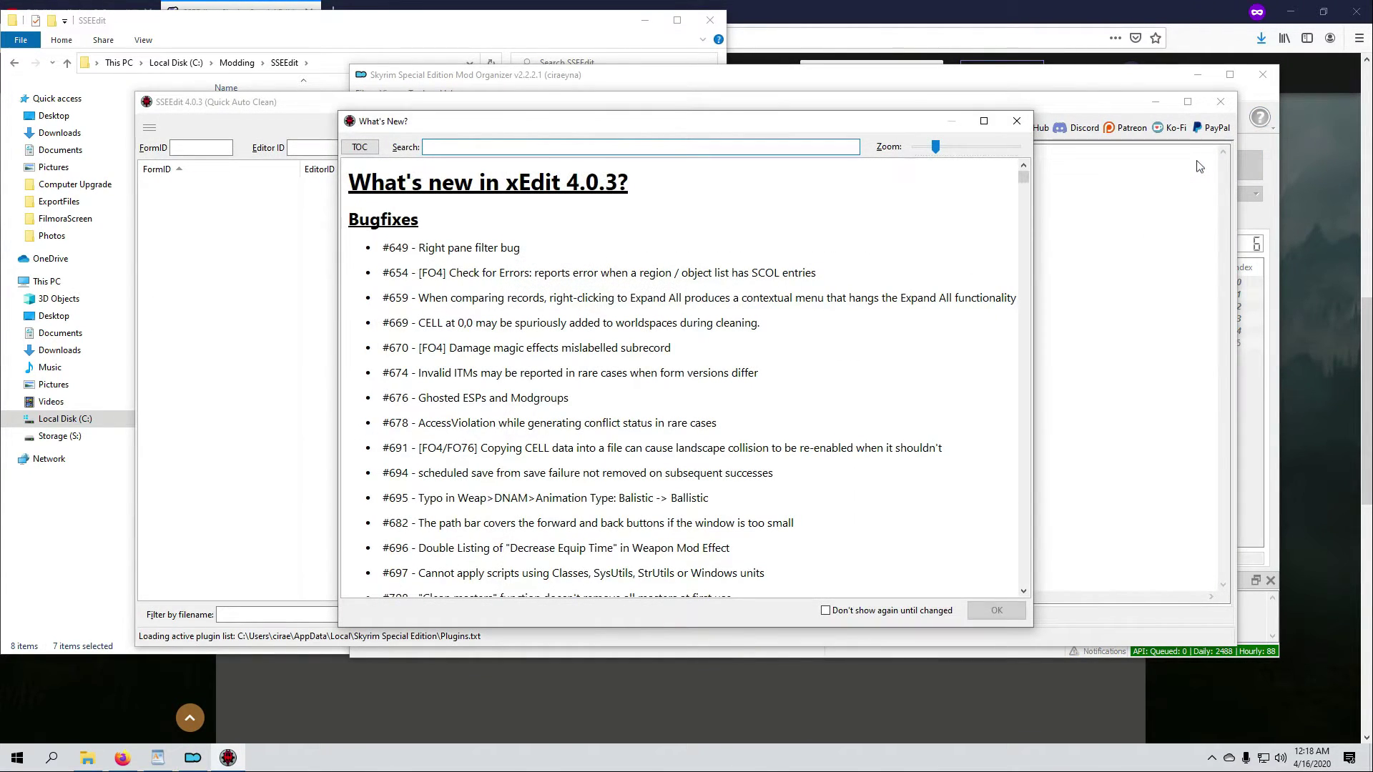
{"action": "left_click", "coordinate": [990, 611]}
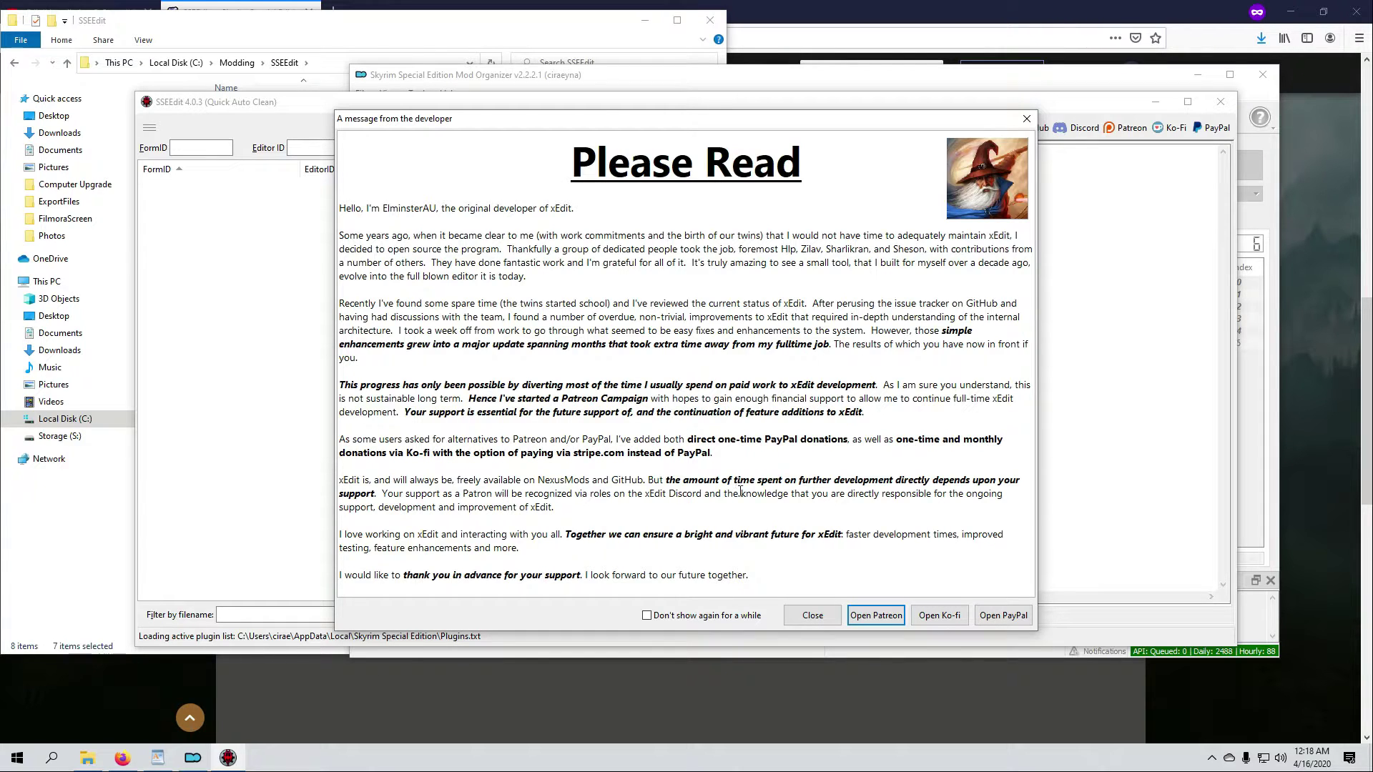
{"action": "left_click", "coordinate": [800, 619]}
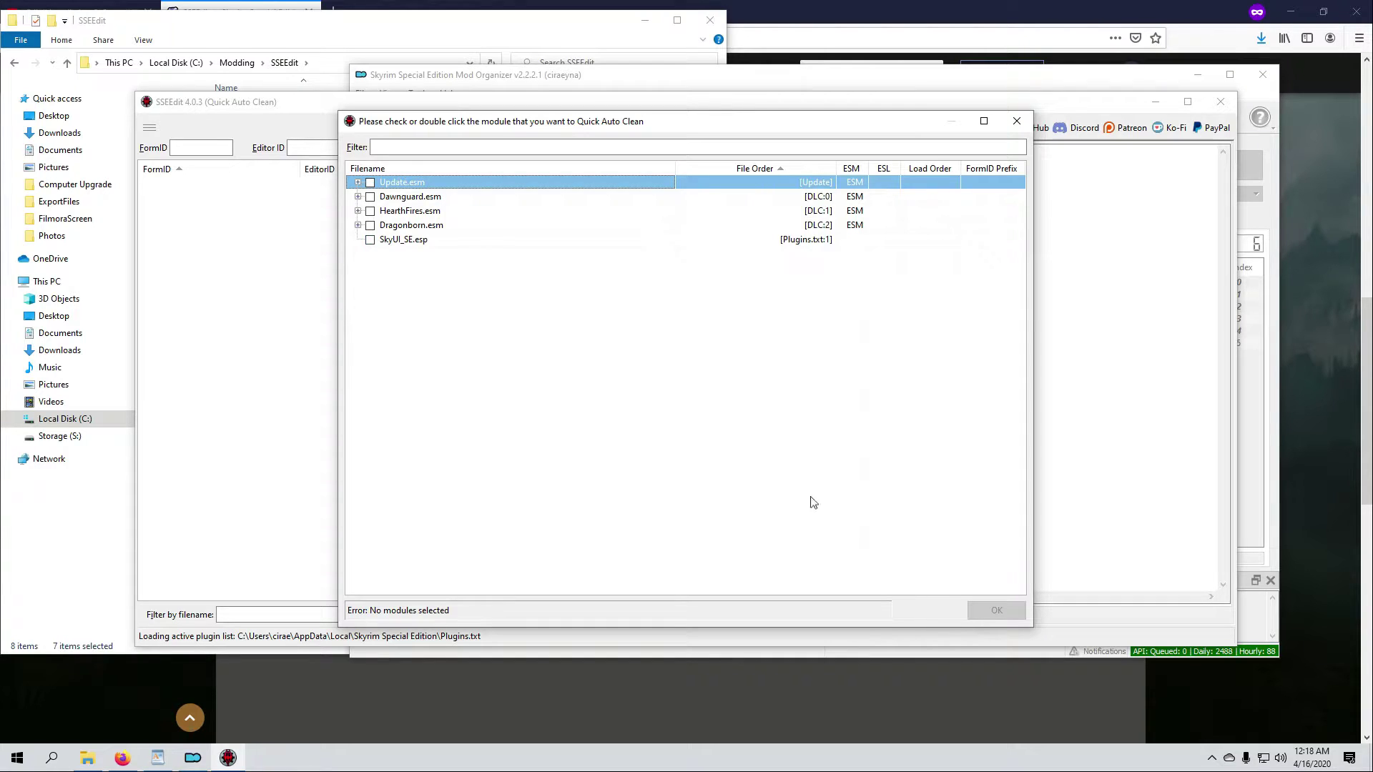
{"action": "left_click", "coordinate": [1018, 121]}
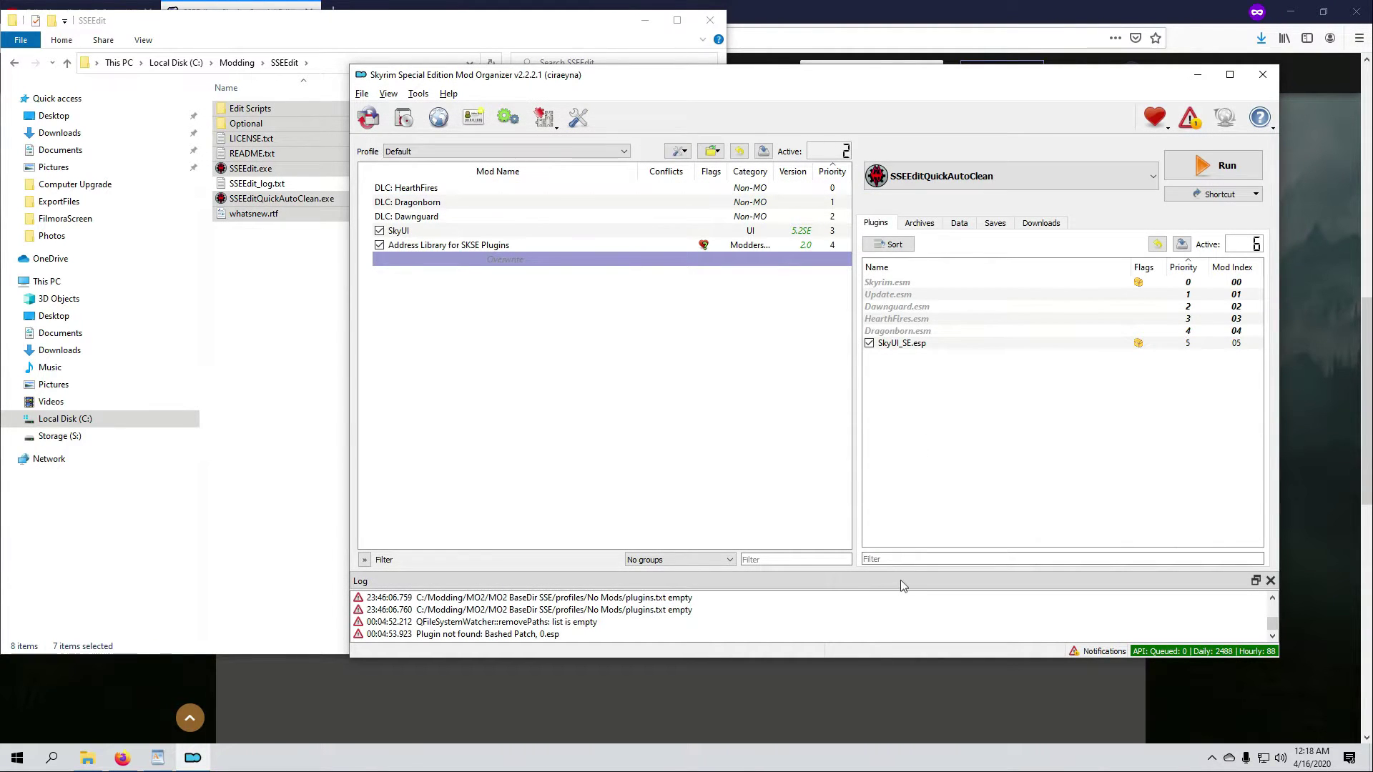
- Set the selected Mod Organizer executable back to SKSE and close the SSEEdit folder window
{"action": "left_click", "coordinate": [1130, 176]}
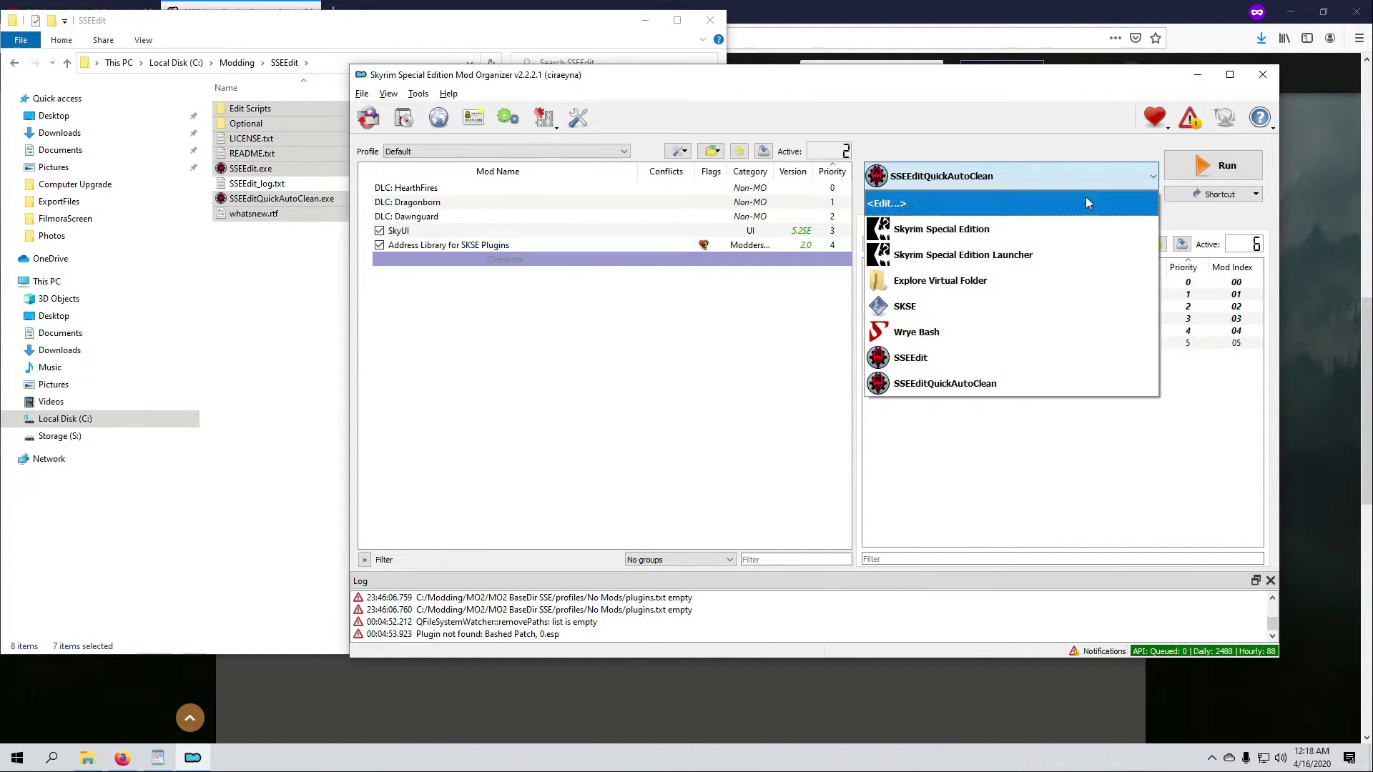
{"action": "left_click", "coordinate": [952, 317]}
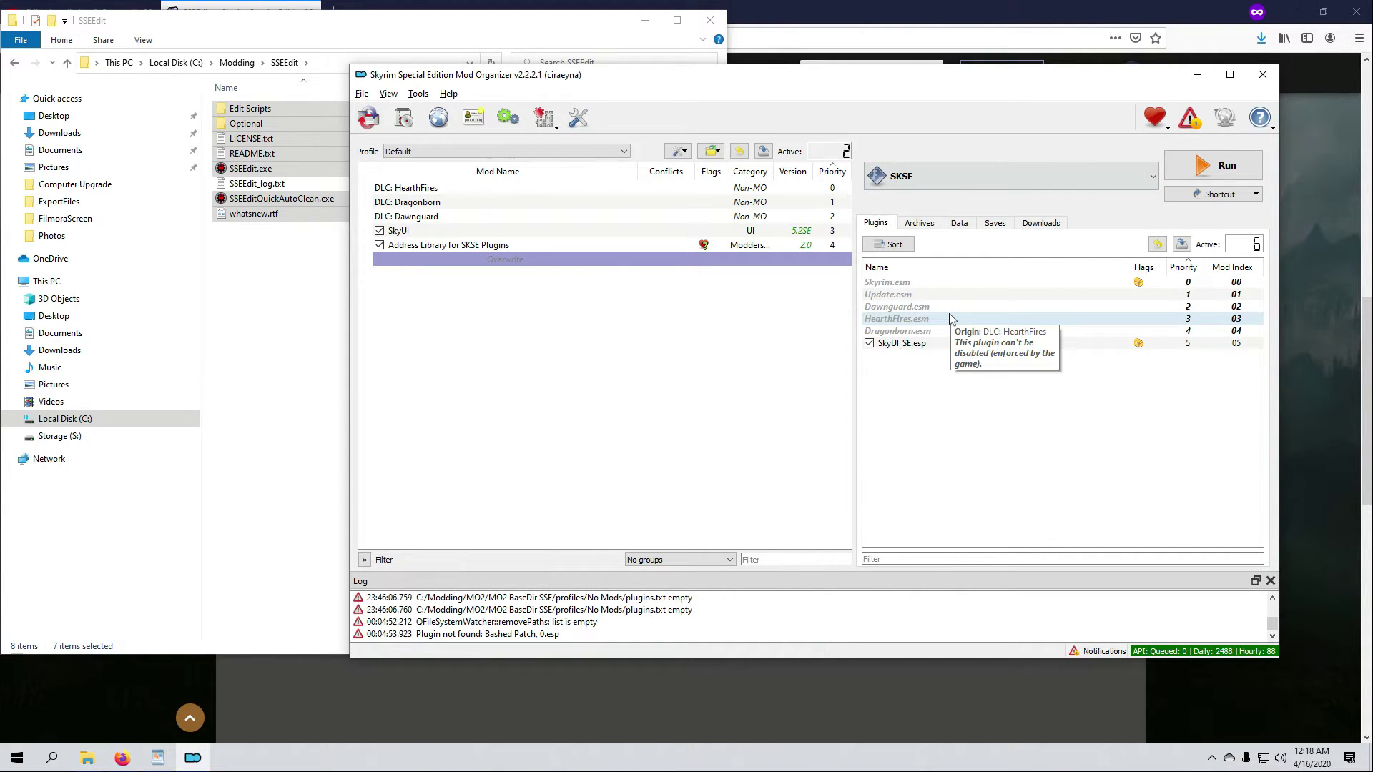
{"action": "left_click", "coordinate": [708, 22]}
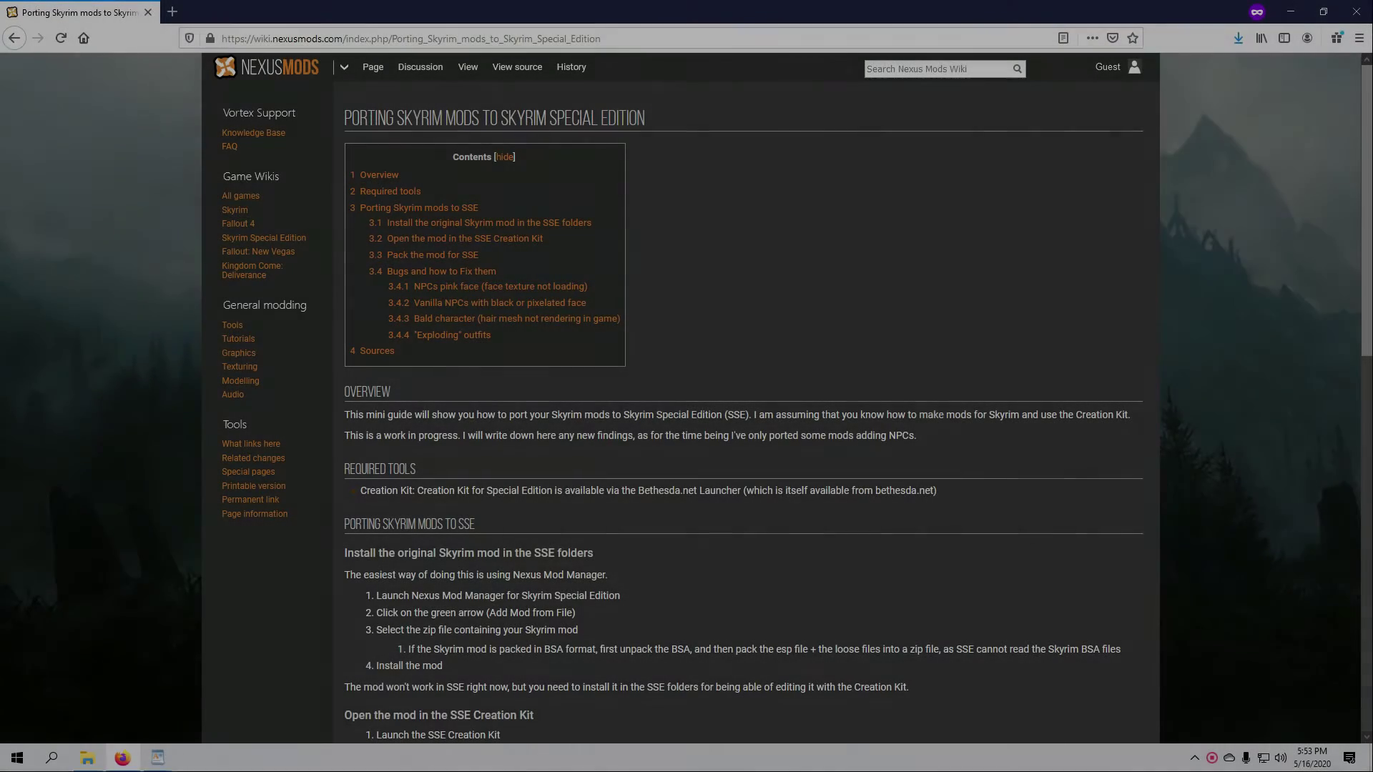
- In the Nexus Mods wiki porting guide, find and highlight the heading "Open the mod in the SSE Creation Kit"
{"action": "scroll", "coordinate": [887, 602], "scroll_direction": "down", "scroll_amount": 4}
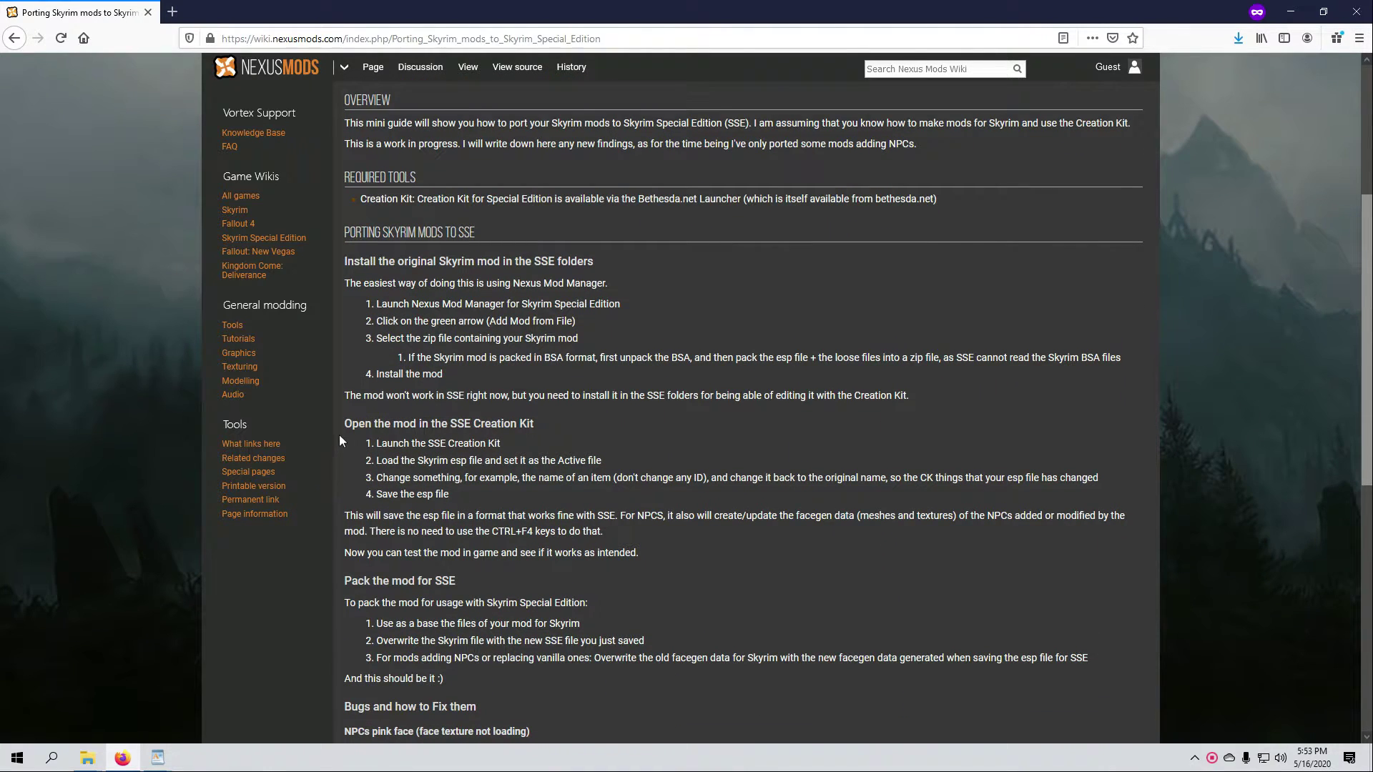
{"action": "left_click_drag", "start_coordinate": [345, 423], "coordinate": [532, 424]}
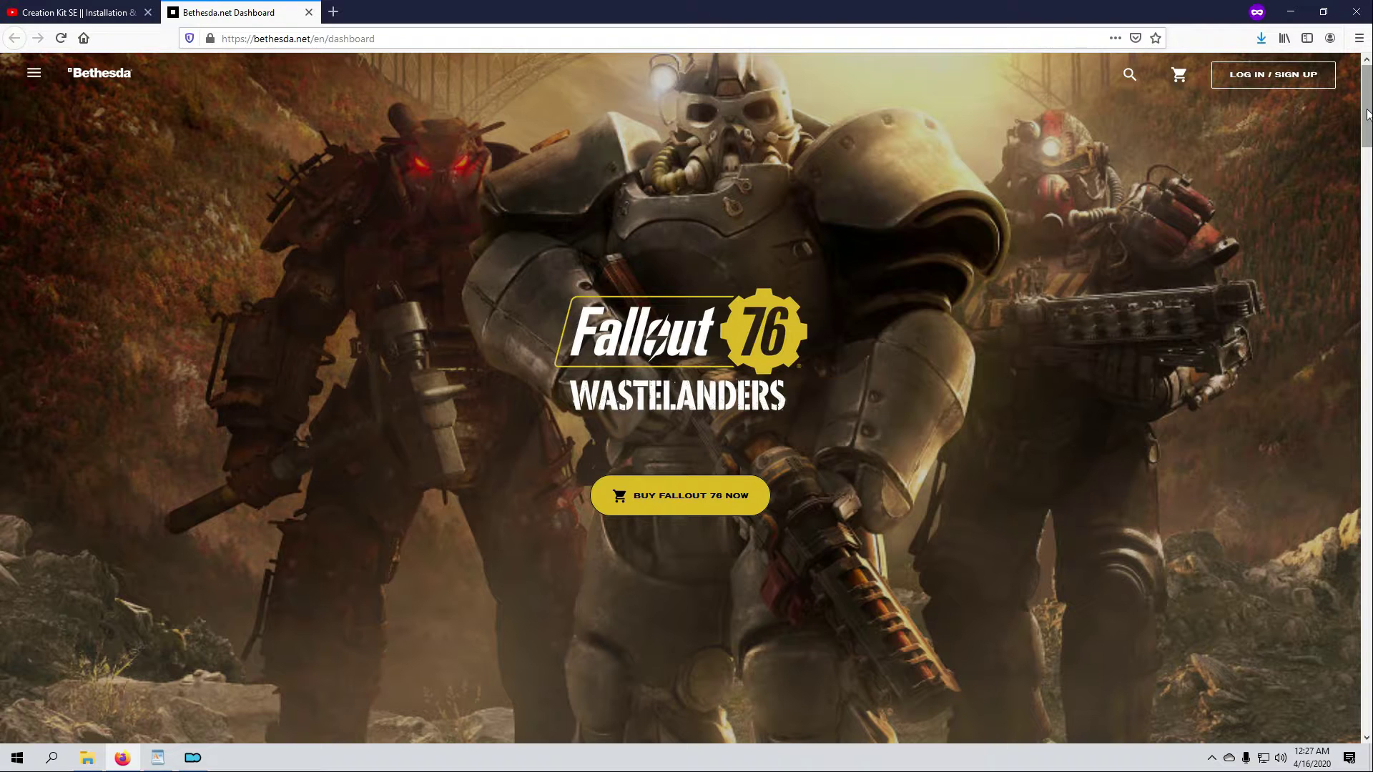
- Find the Bethesda Launcher download on the Bethesda.net dashboard and save BethesdaNetLauncher_Setup.exe
{"action": "left_click_drag", "start_coordinate": [1368, 115], "coordinate": [1367, 690]}
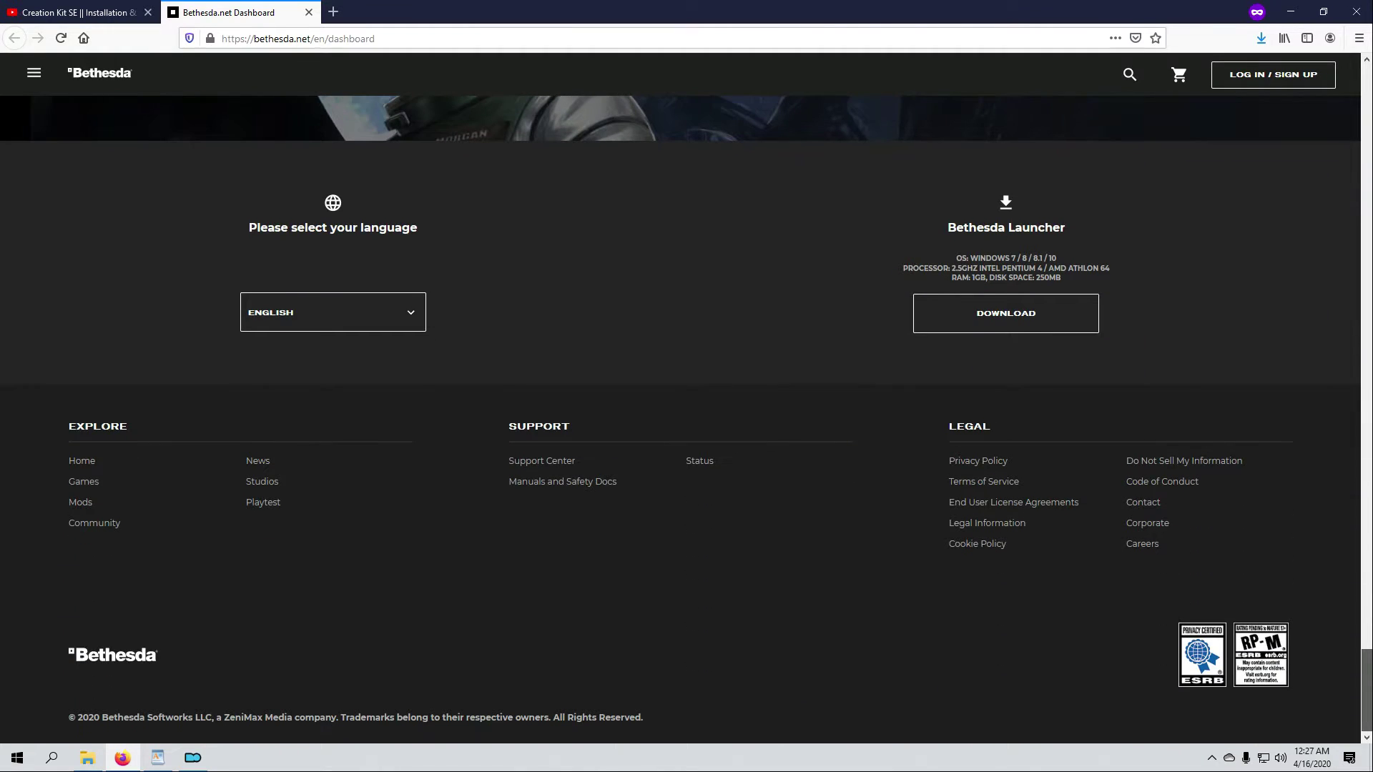
{"action": "left_click", "coordinate": [1002, 319]}
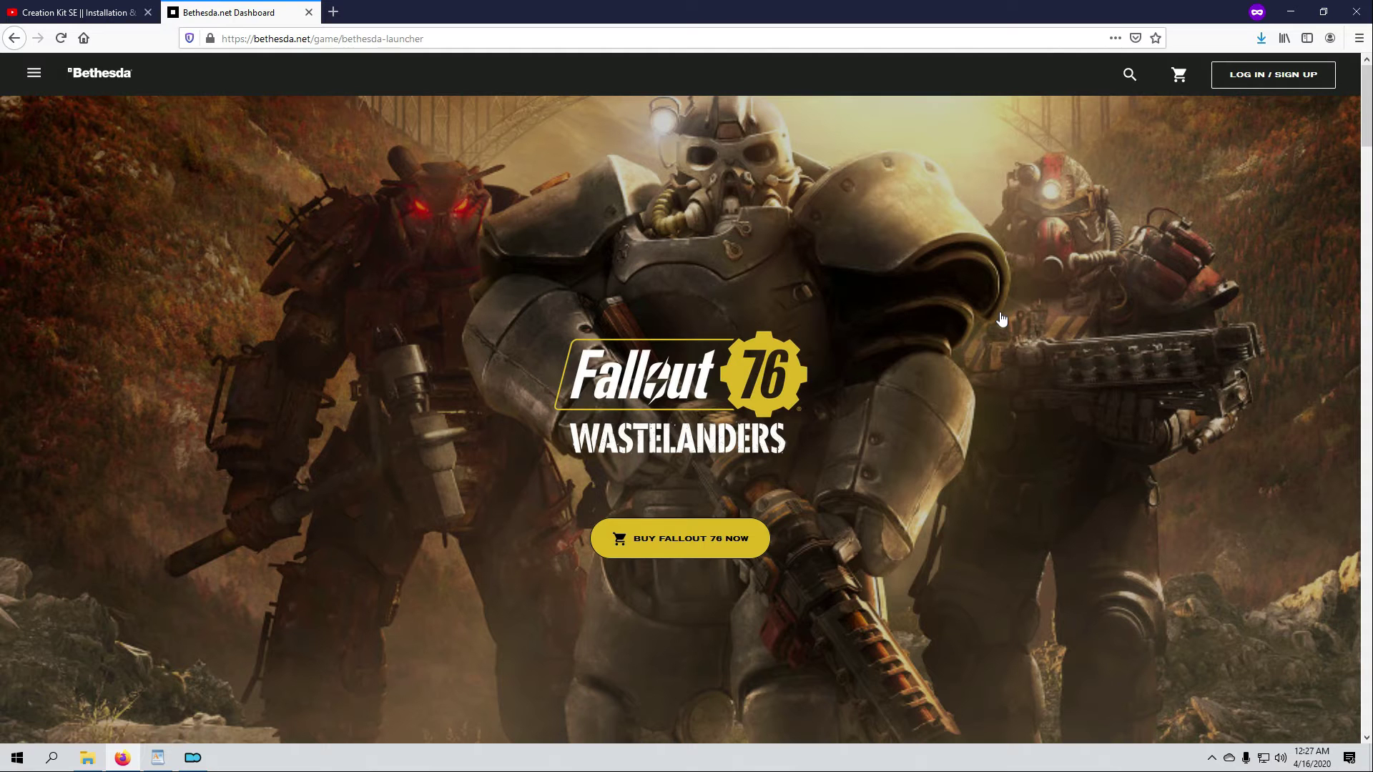
{"action": "scroll", "coordinate": [1002, 319], "scroll_direction": "down", "scroll_amount": 1}
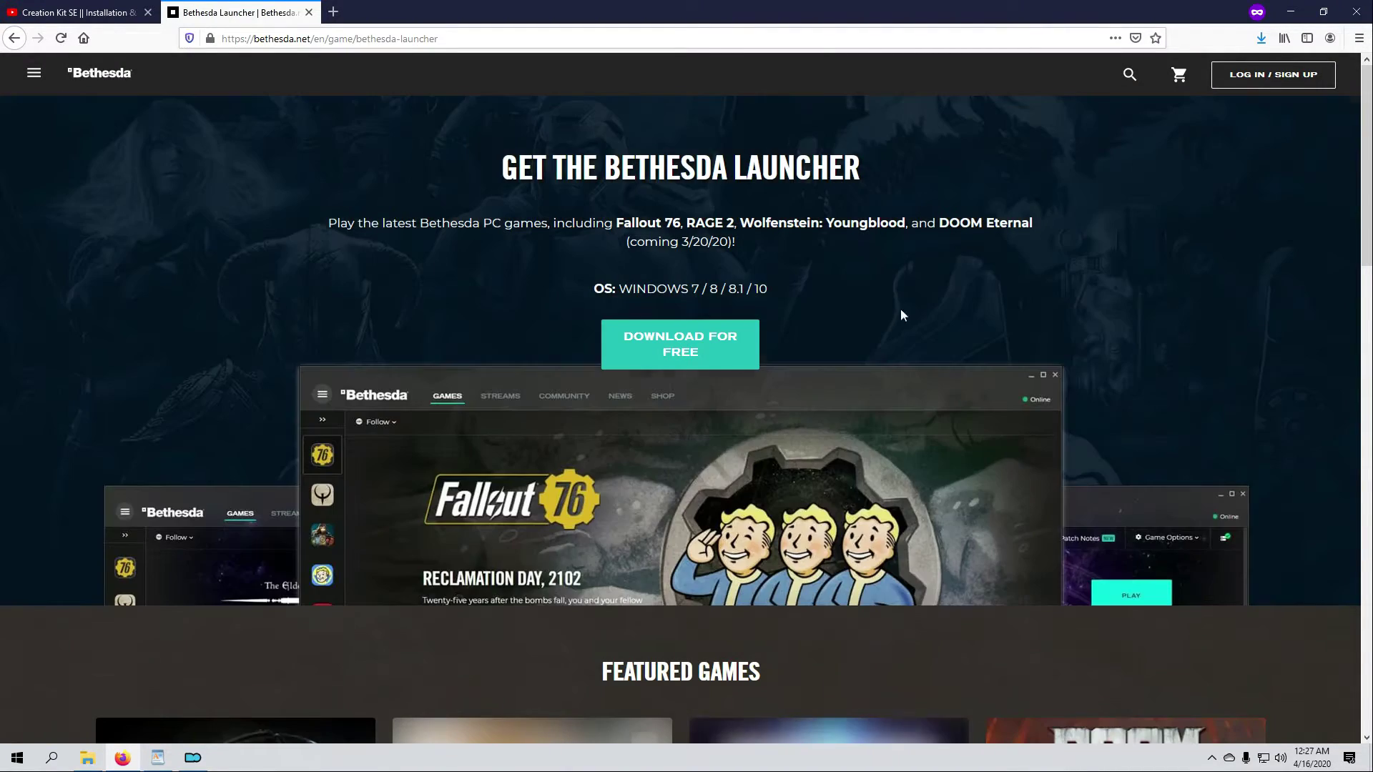
{"action": "left_click", "coordinate": [680, 350]}
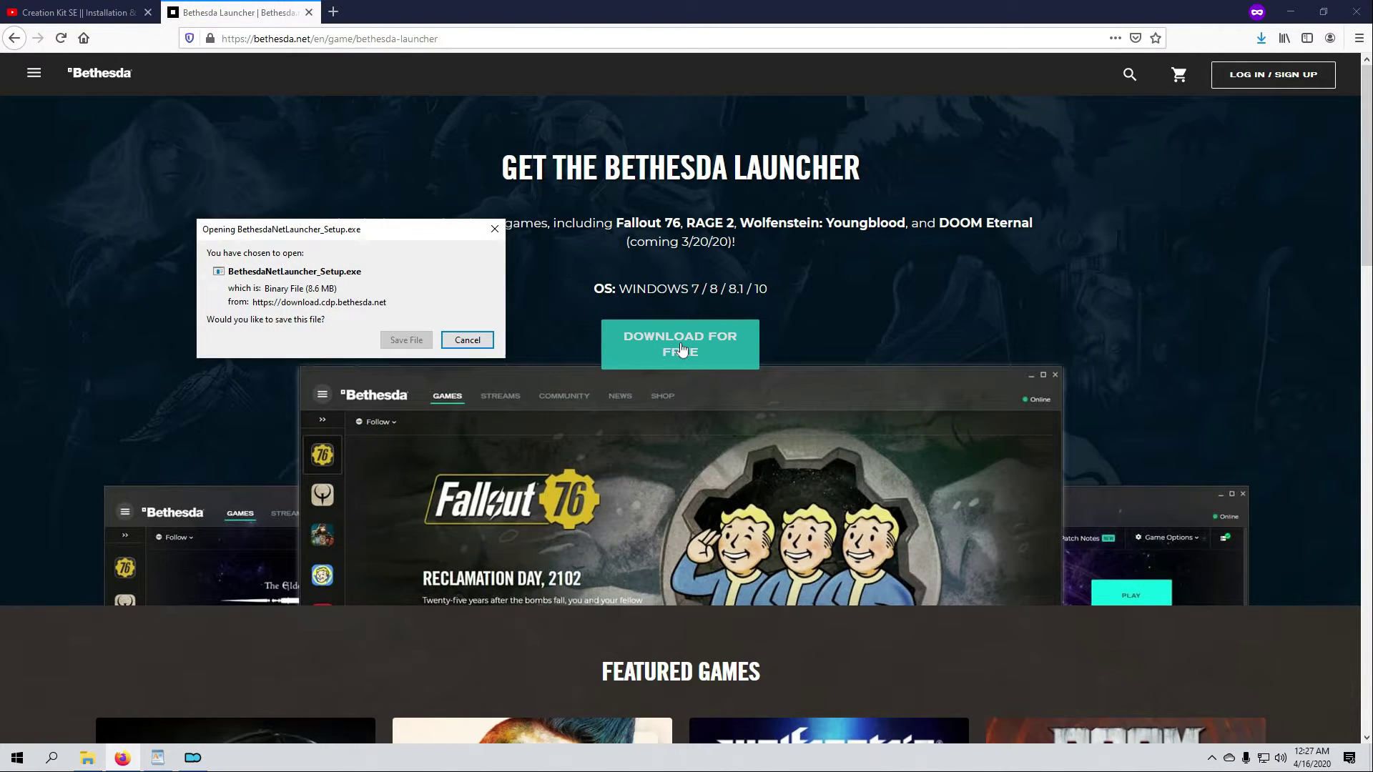
{"action": "left_click", "coordinate": [405, 341]}
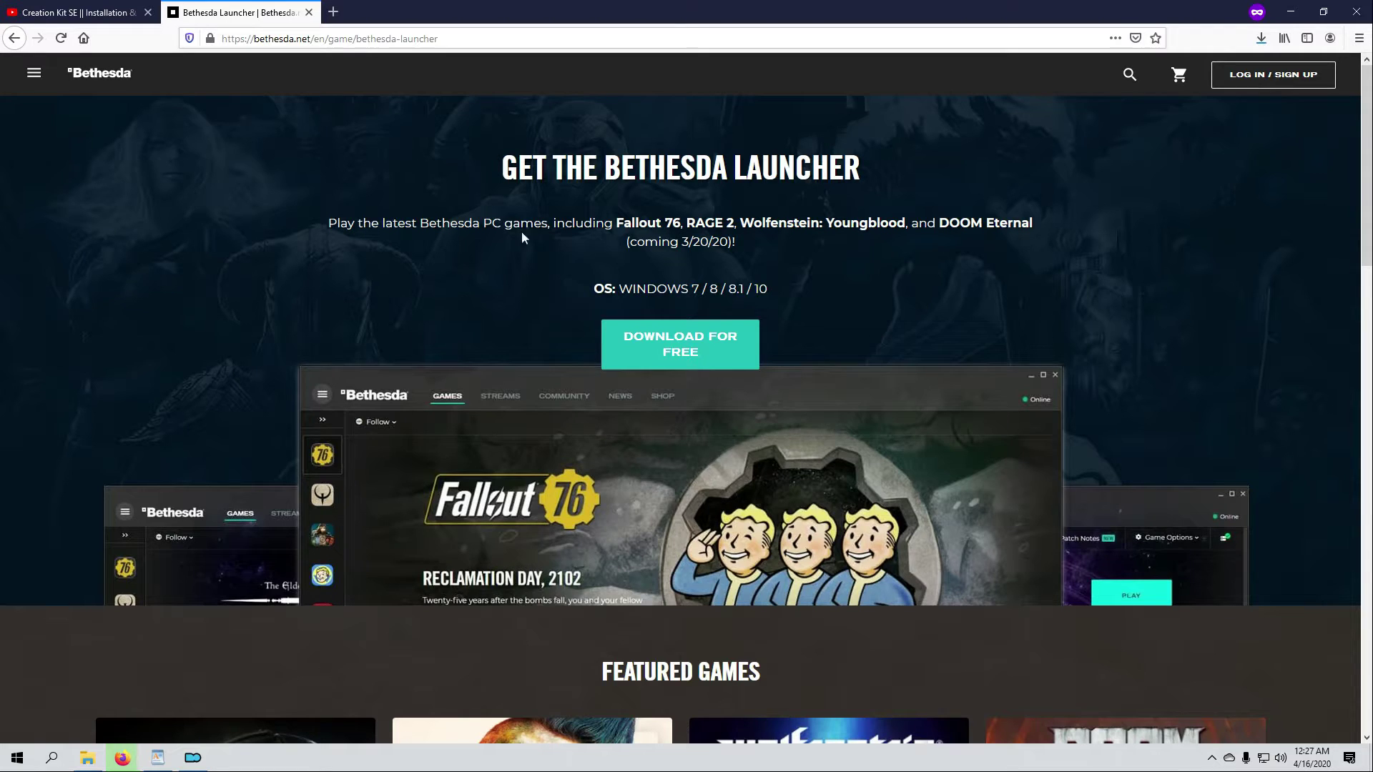
- Run BethesdaNetLauncher_Setup.exe from the Downloads folder and install the launcher in English to C:\Program Files (x86)\Bethesda.net Launcher
{"action": "left_click", "coordinate": [1261, 40]}
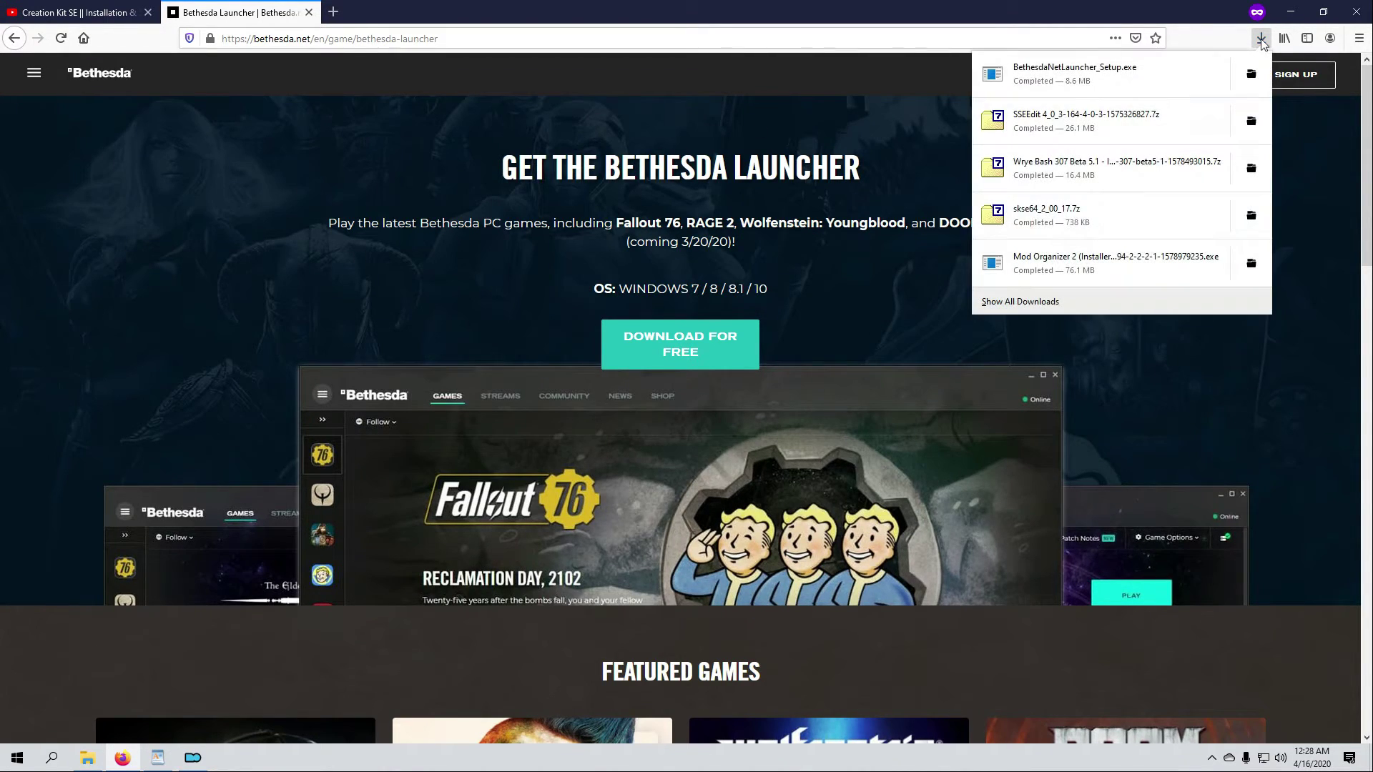
{"action": "left_click", "coordinate": [1253, 74]}
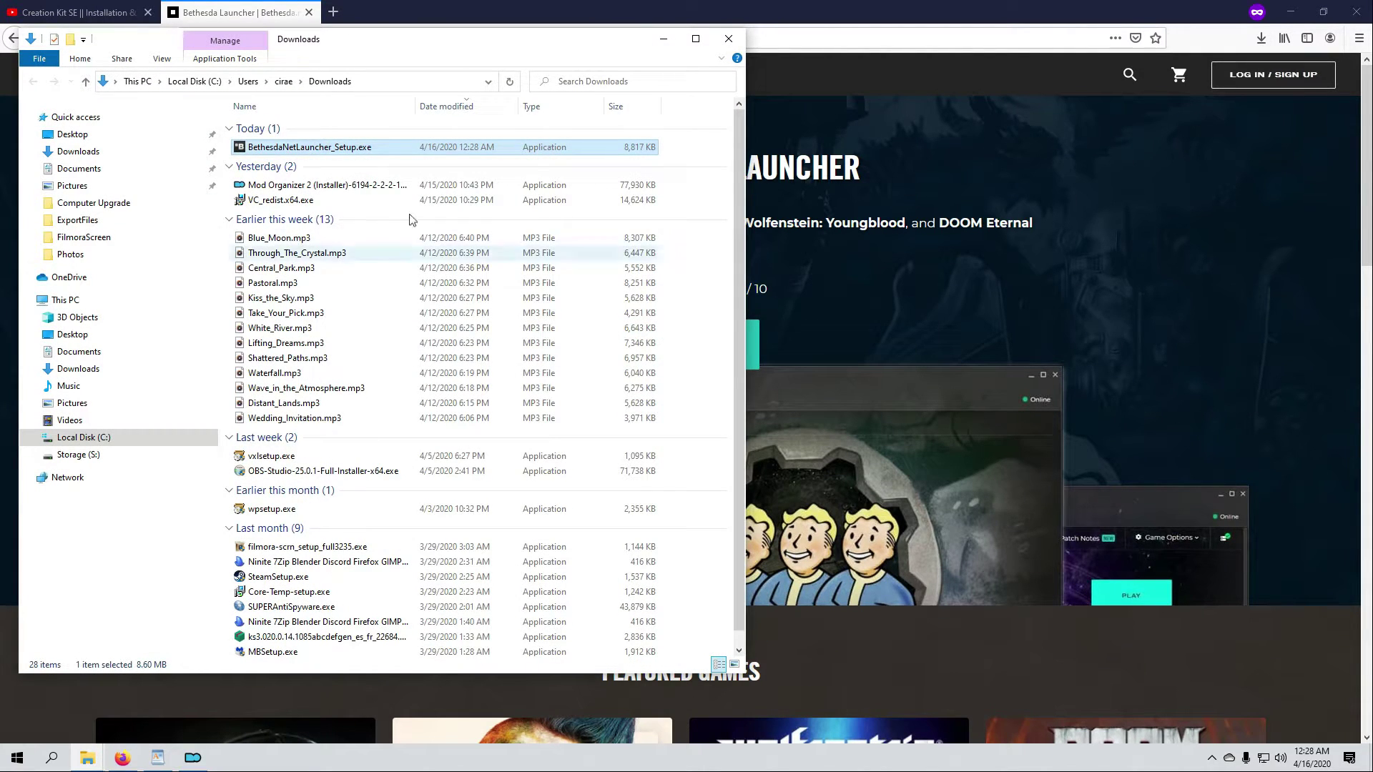
{"action": "double_click", "coordinate": [315, 148]}
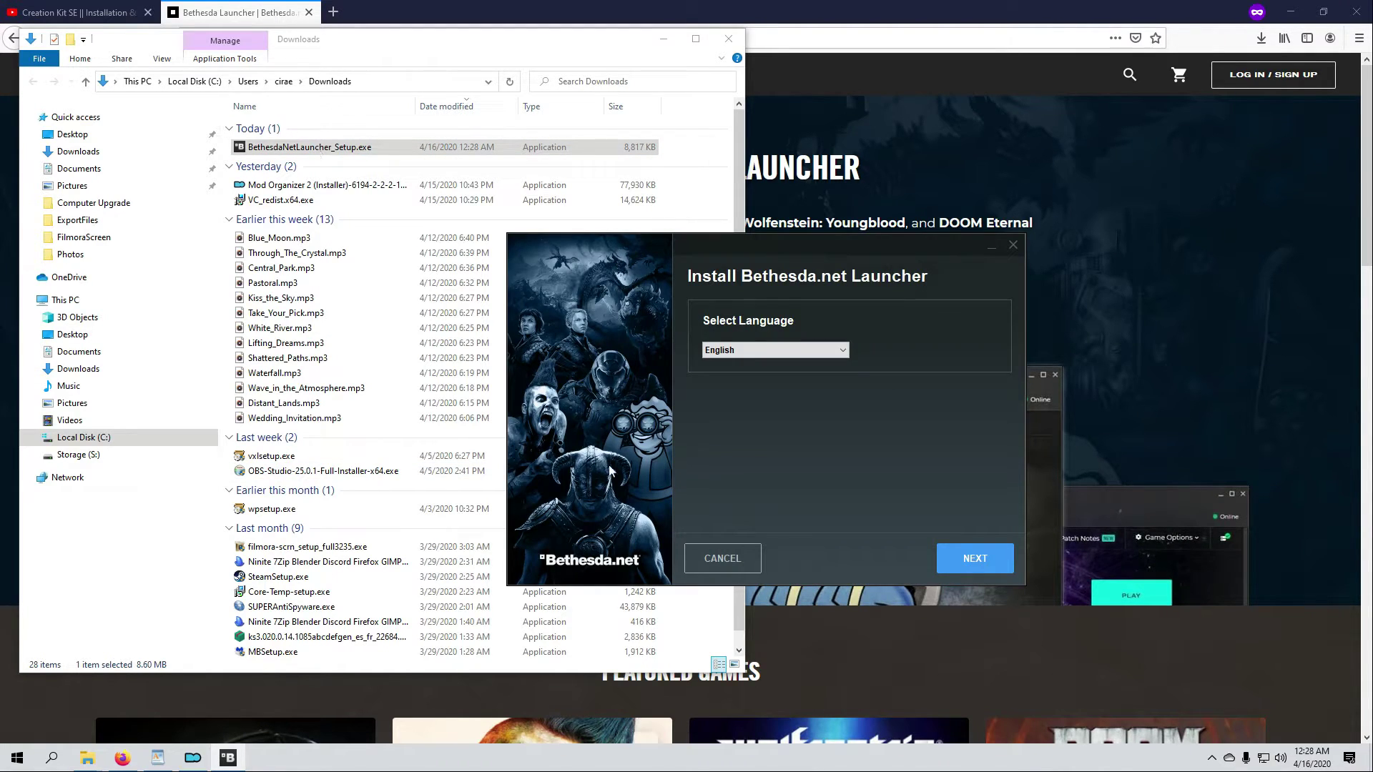
{"action": "left_click", "coordinate": [978, 561]}
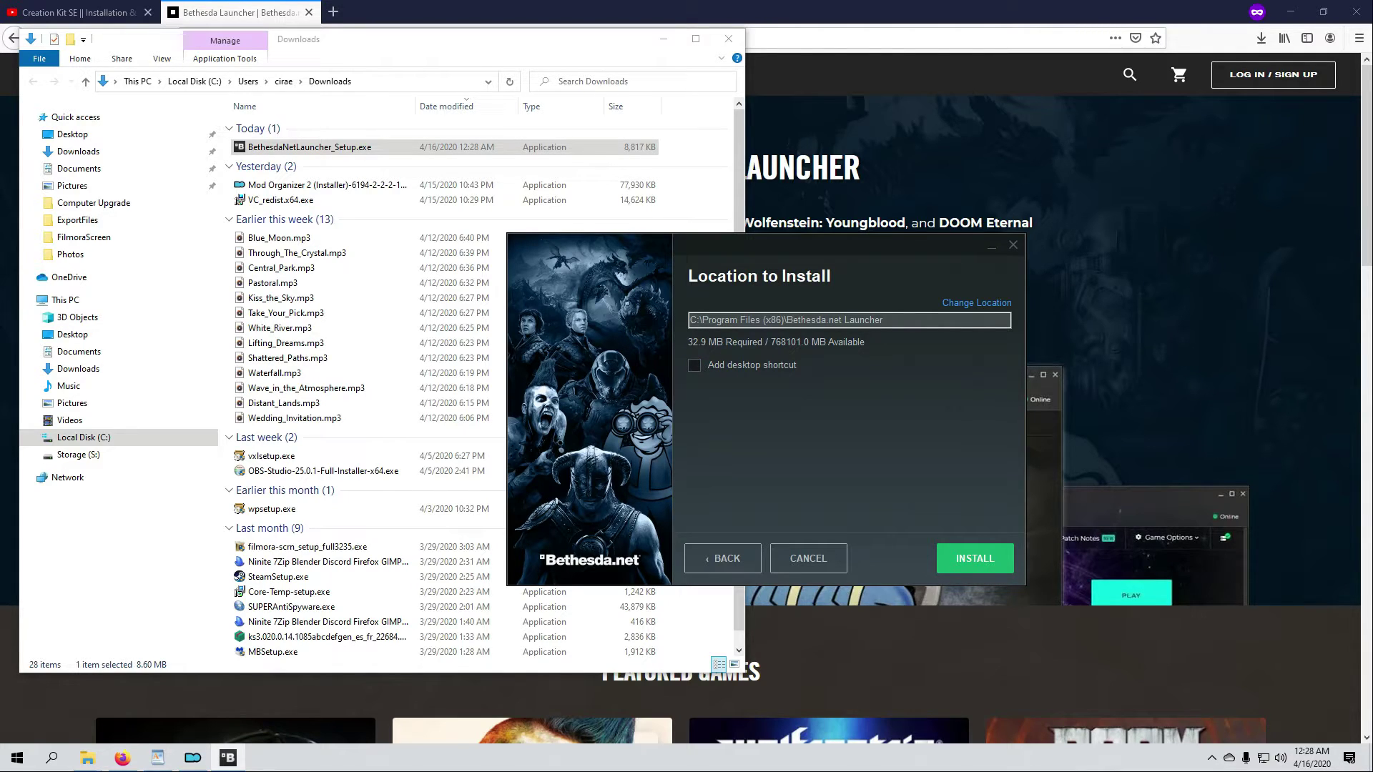
{"action": "left_click", "coordinate": [981, 560]}
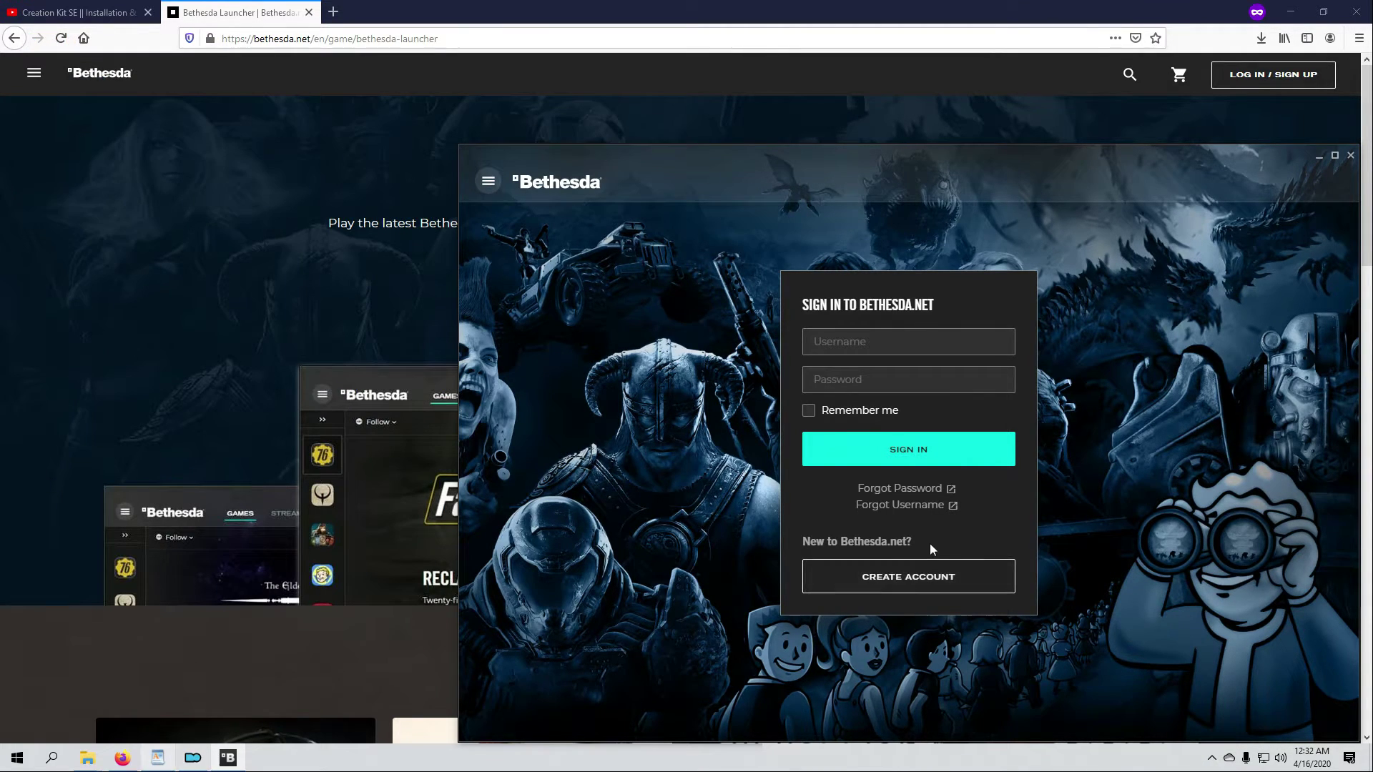
- Try to create an account from the launcher's sign-in window and close the browser page it opens
{"action": "left_click", "coordinate": [906, 593]}
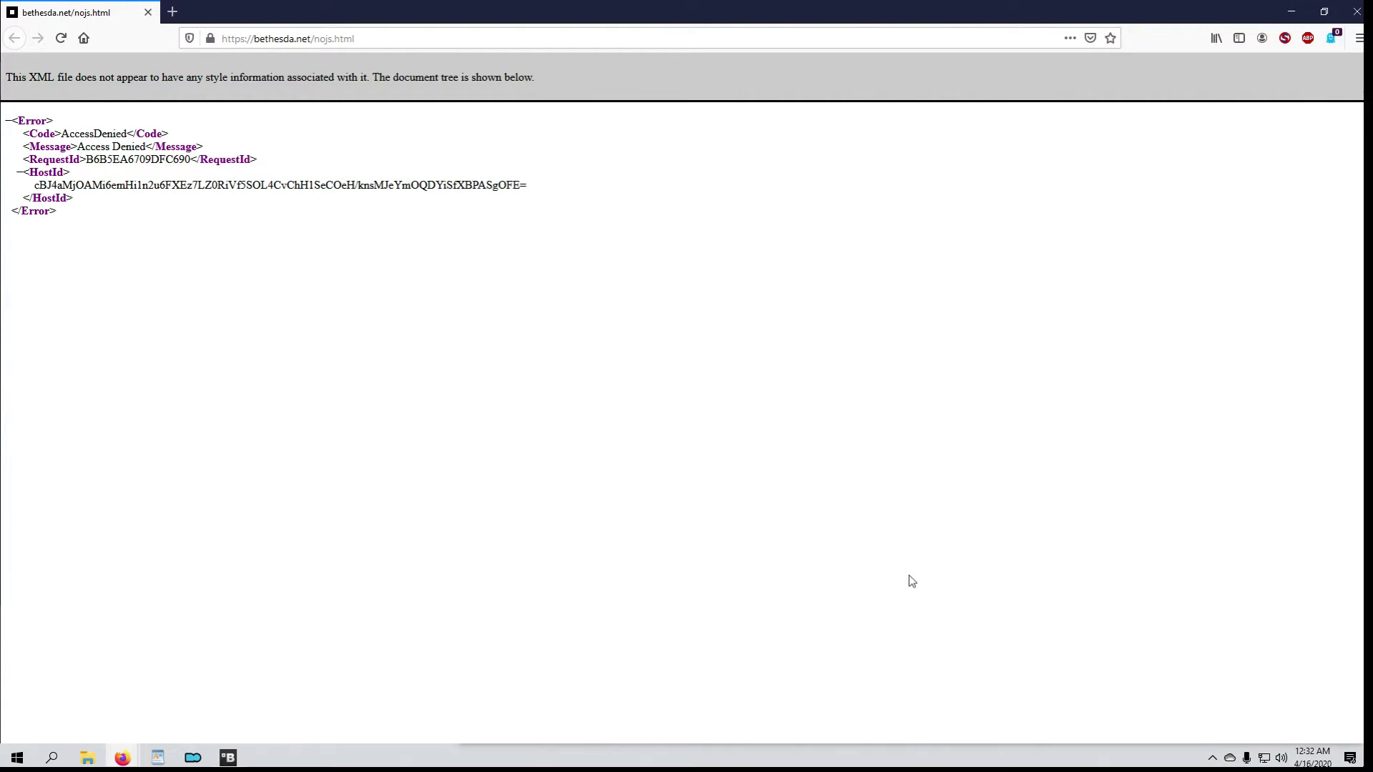
{"action": "left_click", "coordinate": [1357, 11]}
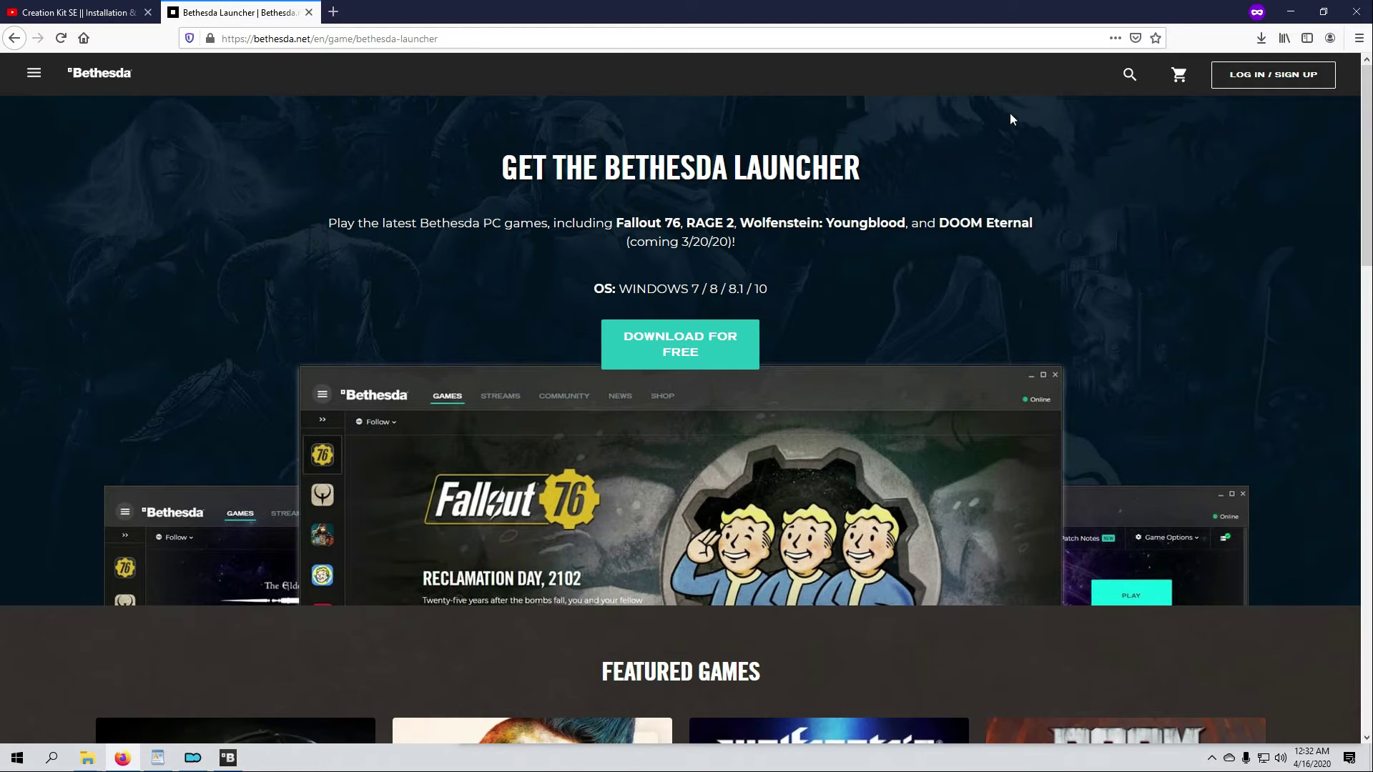
- Sign up for a new Bethesda.net account on the Bethesda website and close the completion message
{"action": "left_click", "coordinate": [1258, 75]}
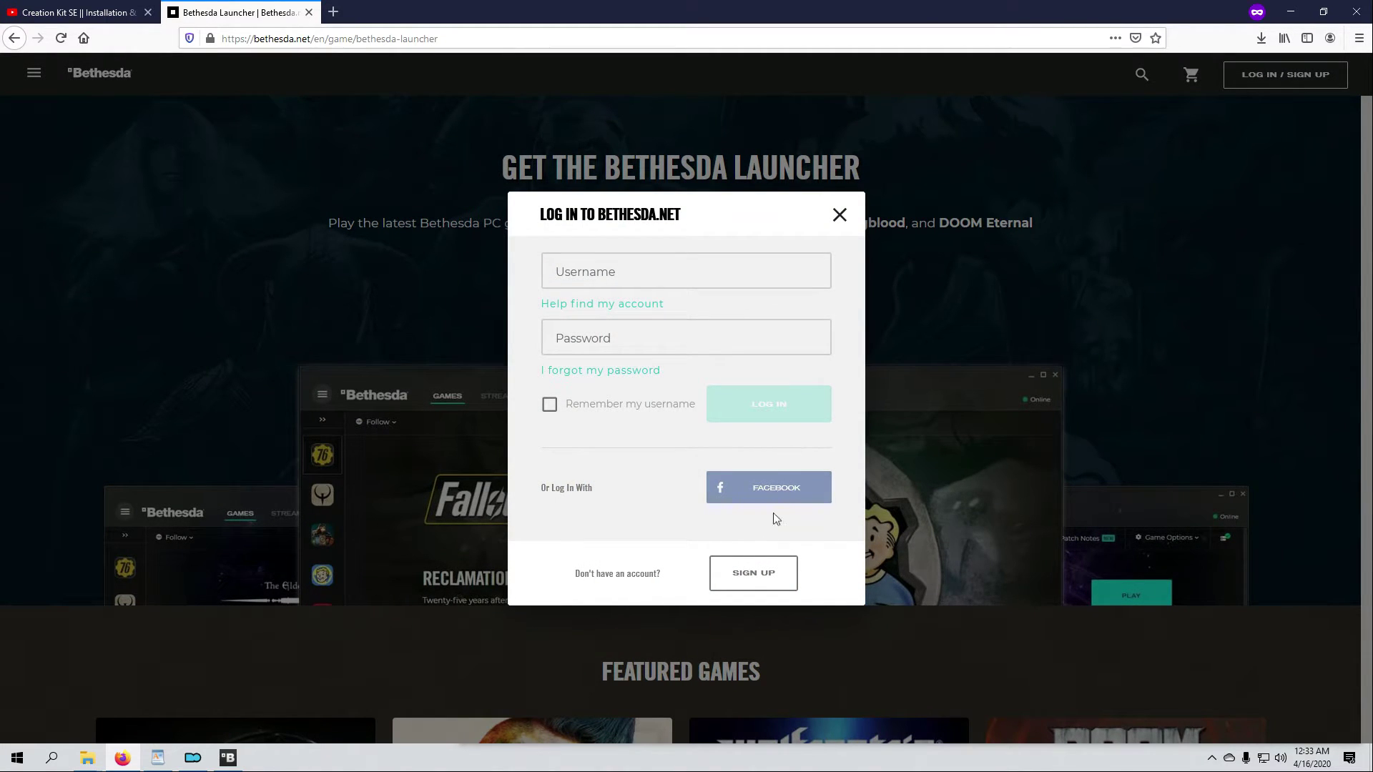
{"action": "left_click", "coordinate": [747, 576]}
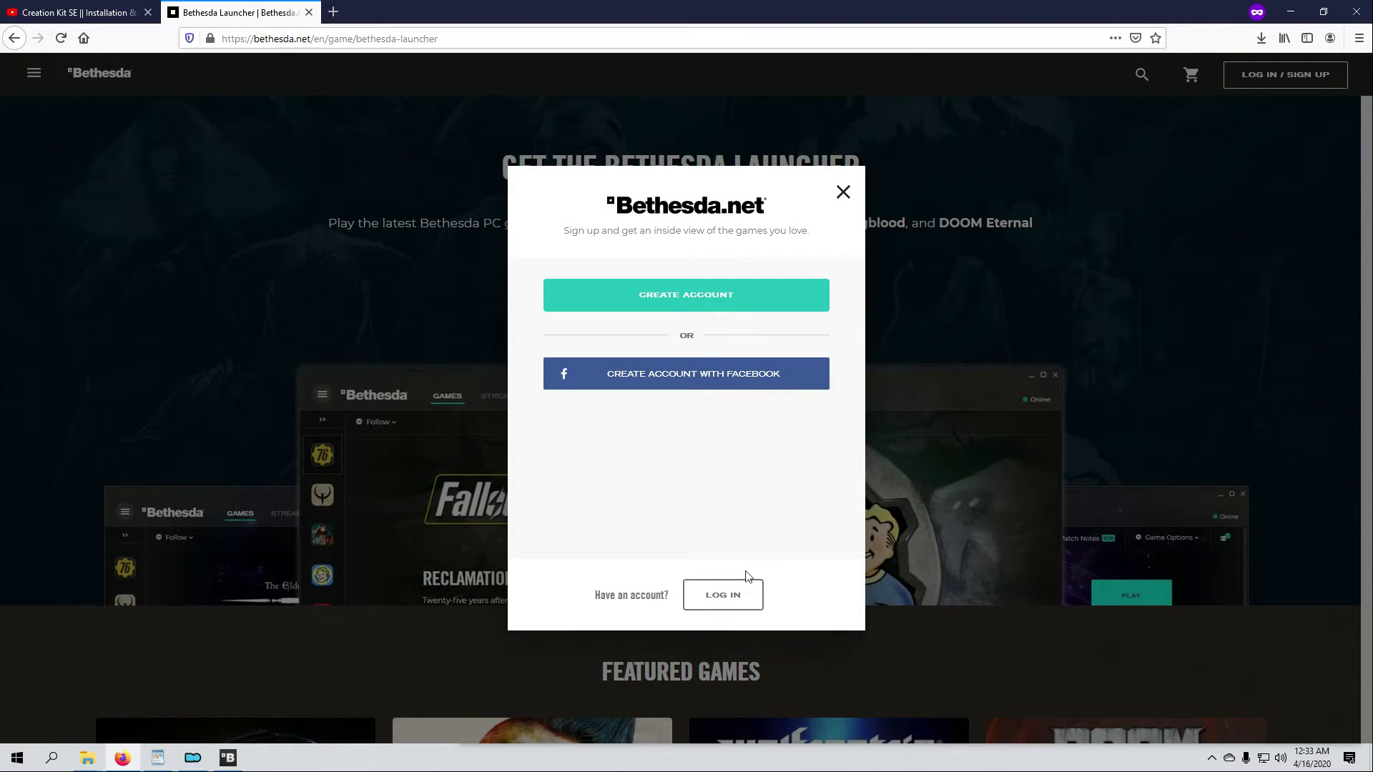
{"action": "left_click", "coordinate": [672, 301]}
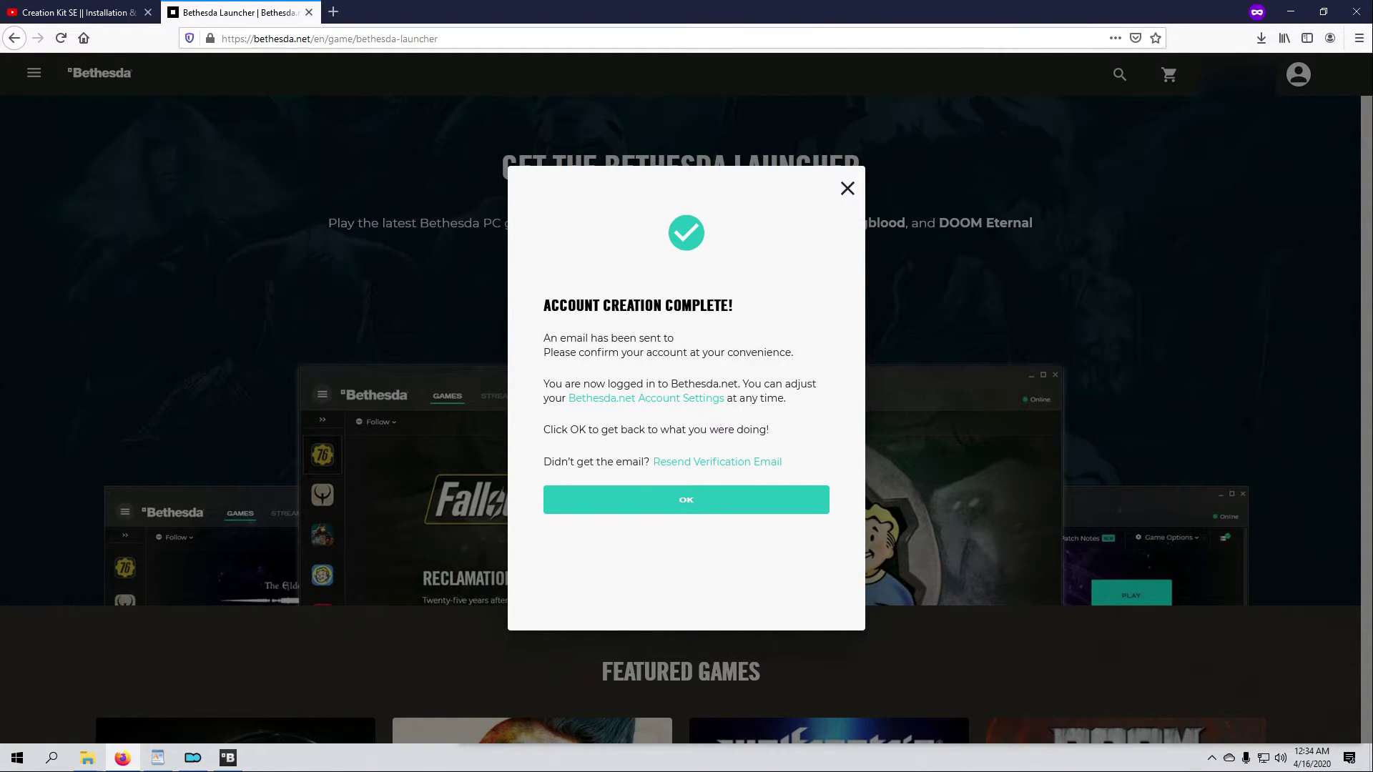
{"action": "left_click", "coordinate": [685, 499]}
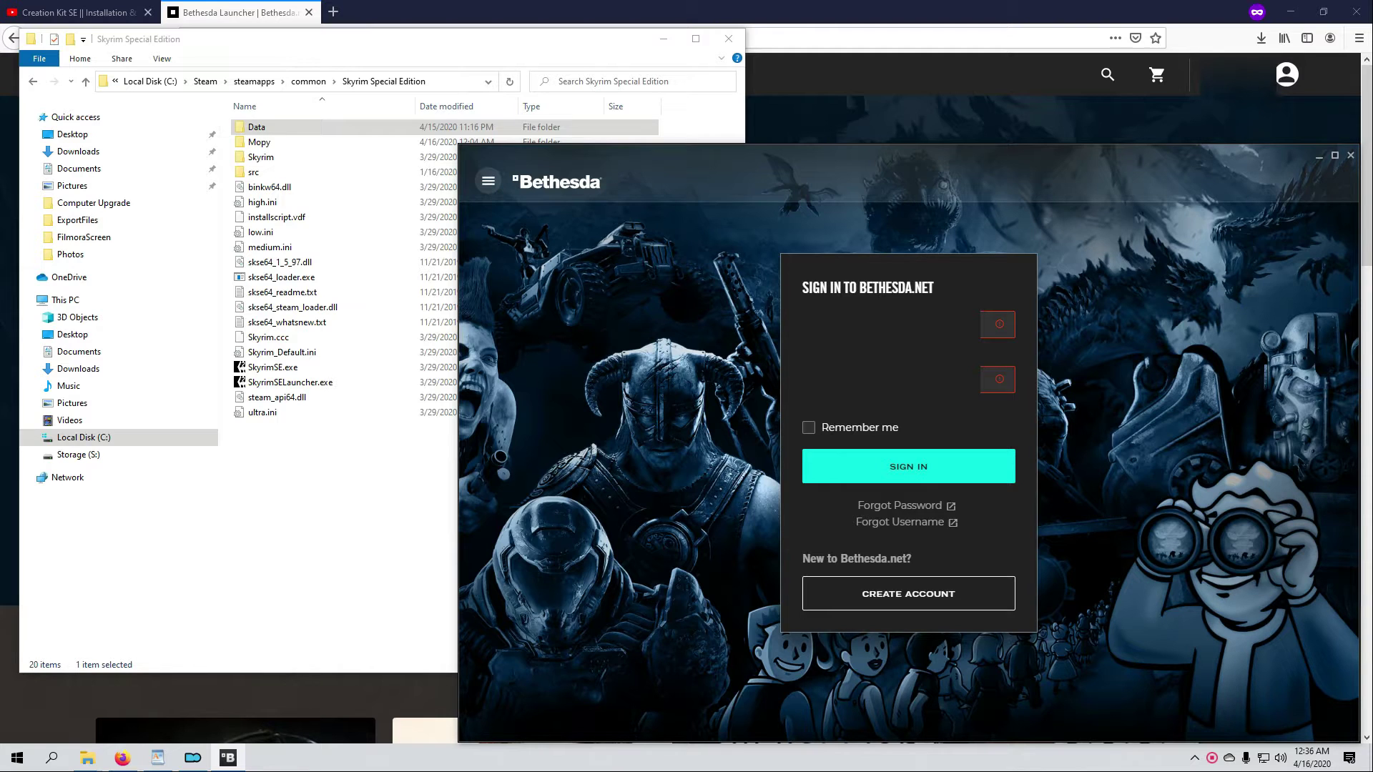
- Sign in to the Bethesda.net Launcher and dismiss the update notes and the Fallout 76 Wastelanders promotion
{"action": "key", "text": "Return"}
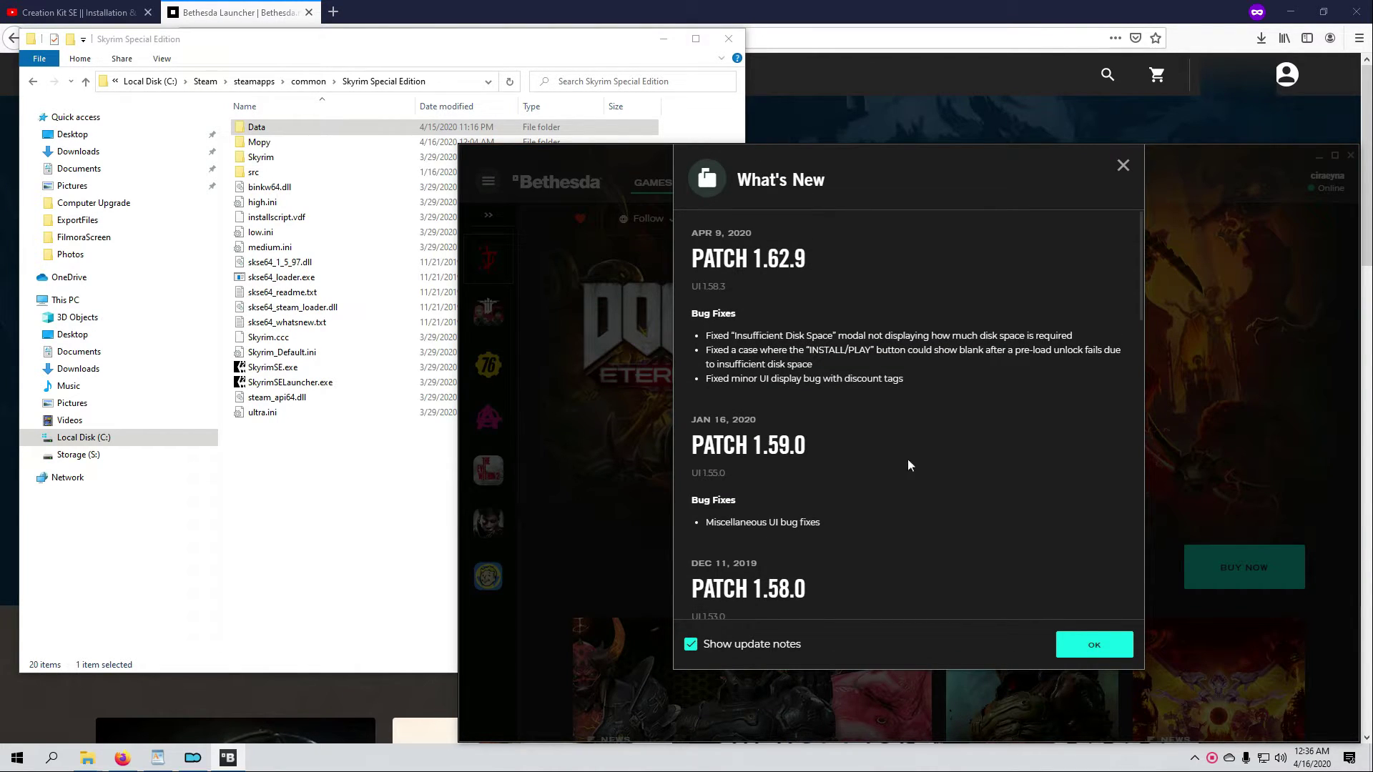
{"action": "left_click", "coordinate": [1094, 648]}
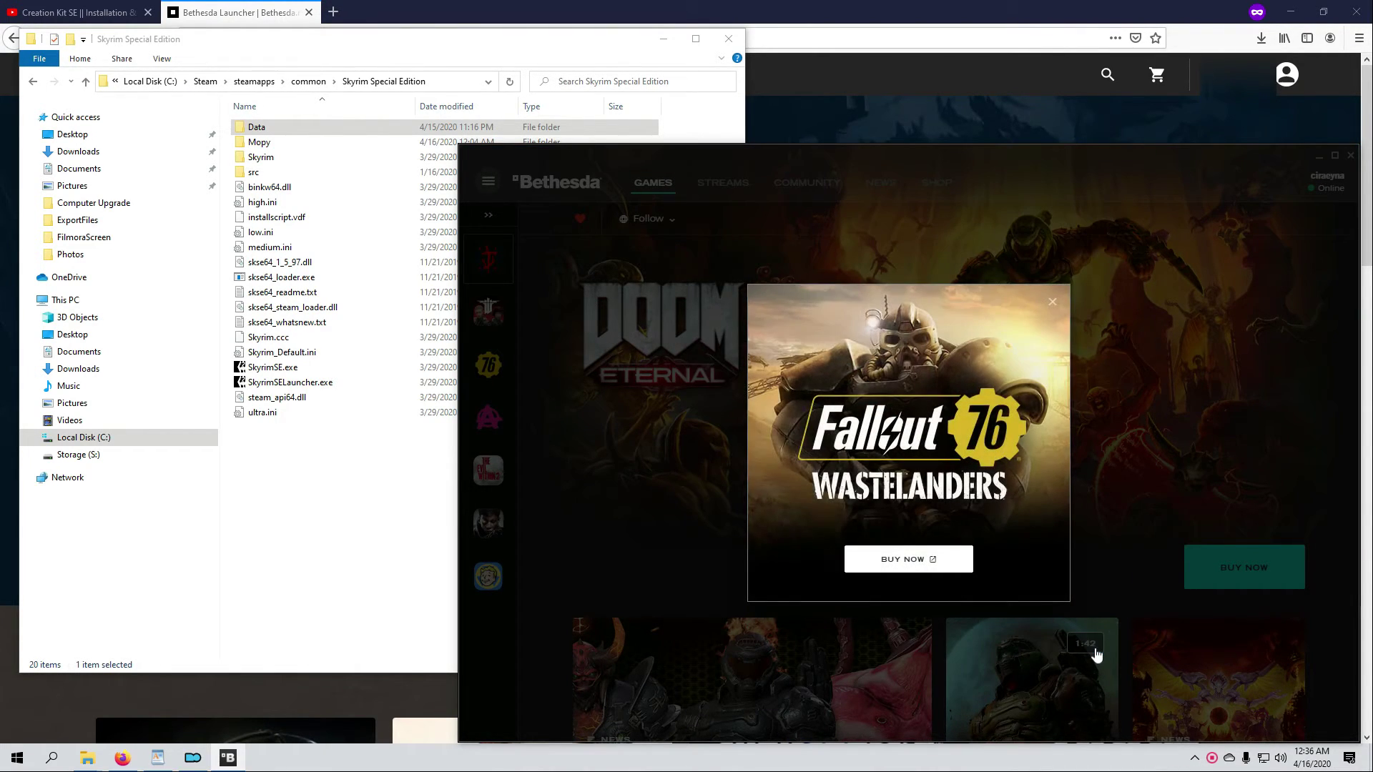
{"action": "left_click", "coordinate": [1056, 307]}
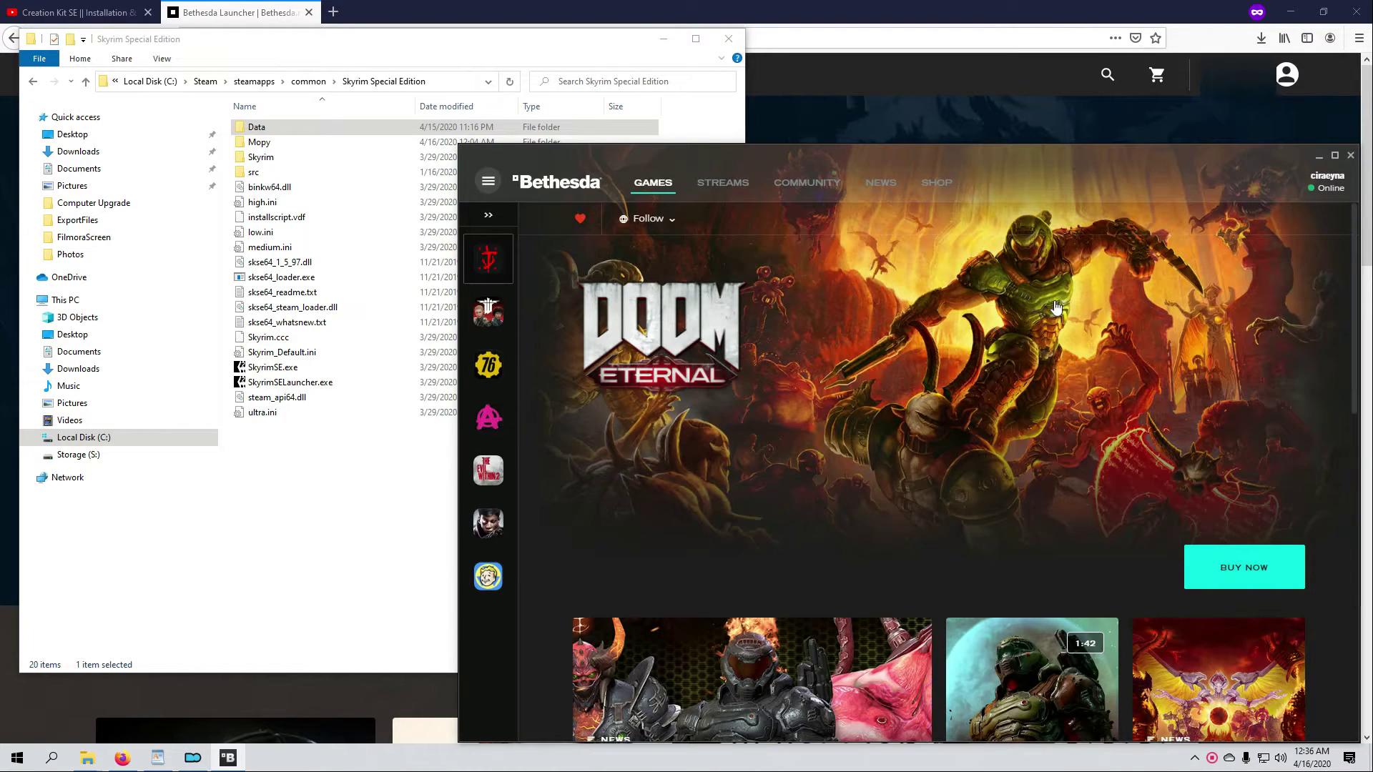
- Find Creation Kit: Skyrim in the full games list and install it to C:\Steam\steamapps\common\Skyrim Special Edition without shortcuts
{"action": "left_click", "coordinate": [487, 218]}
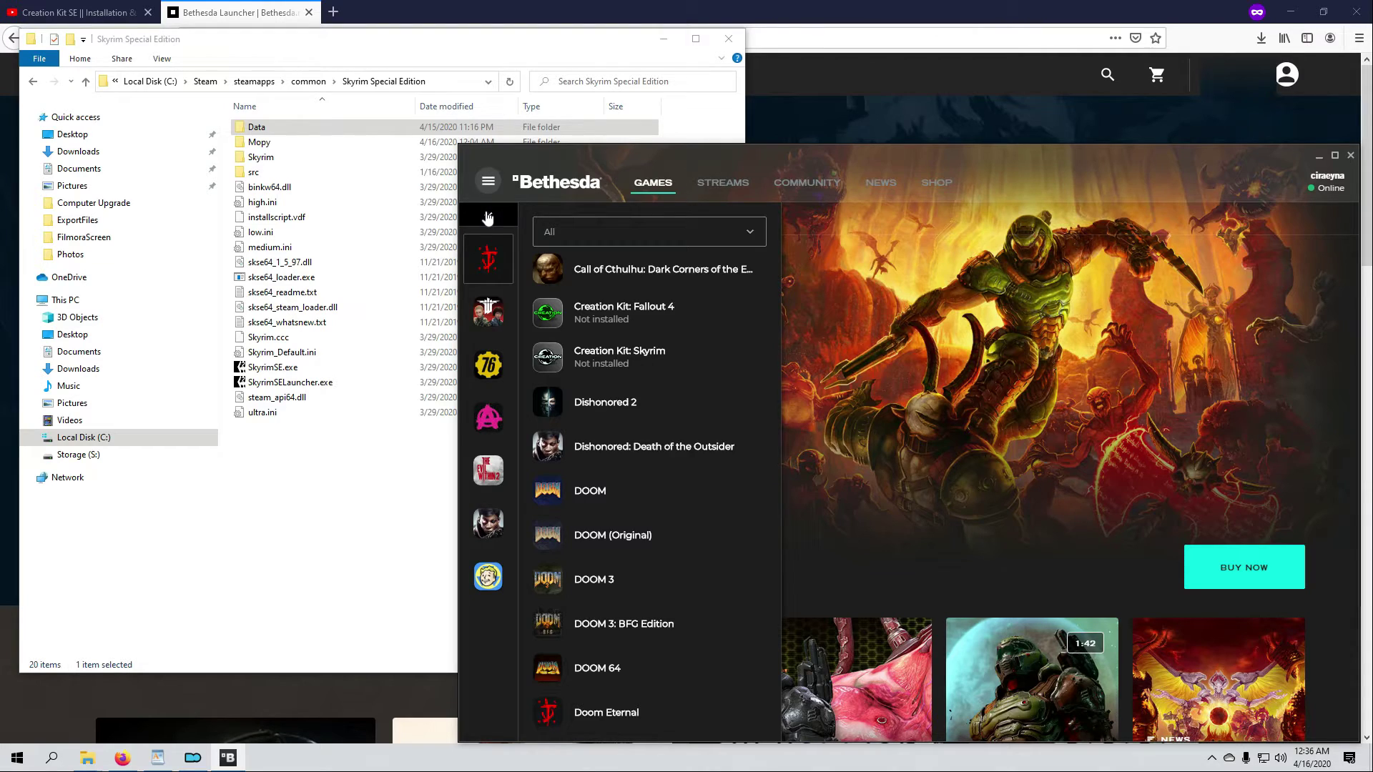
{"action": "left_click", "coordinate": [627, 359]}
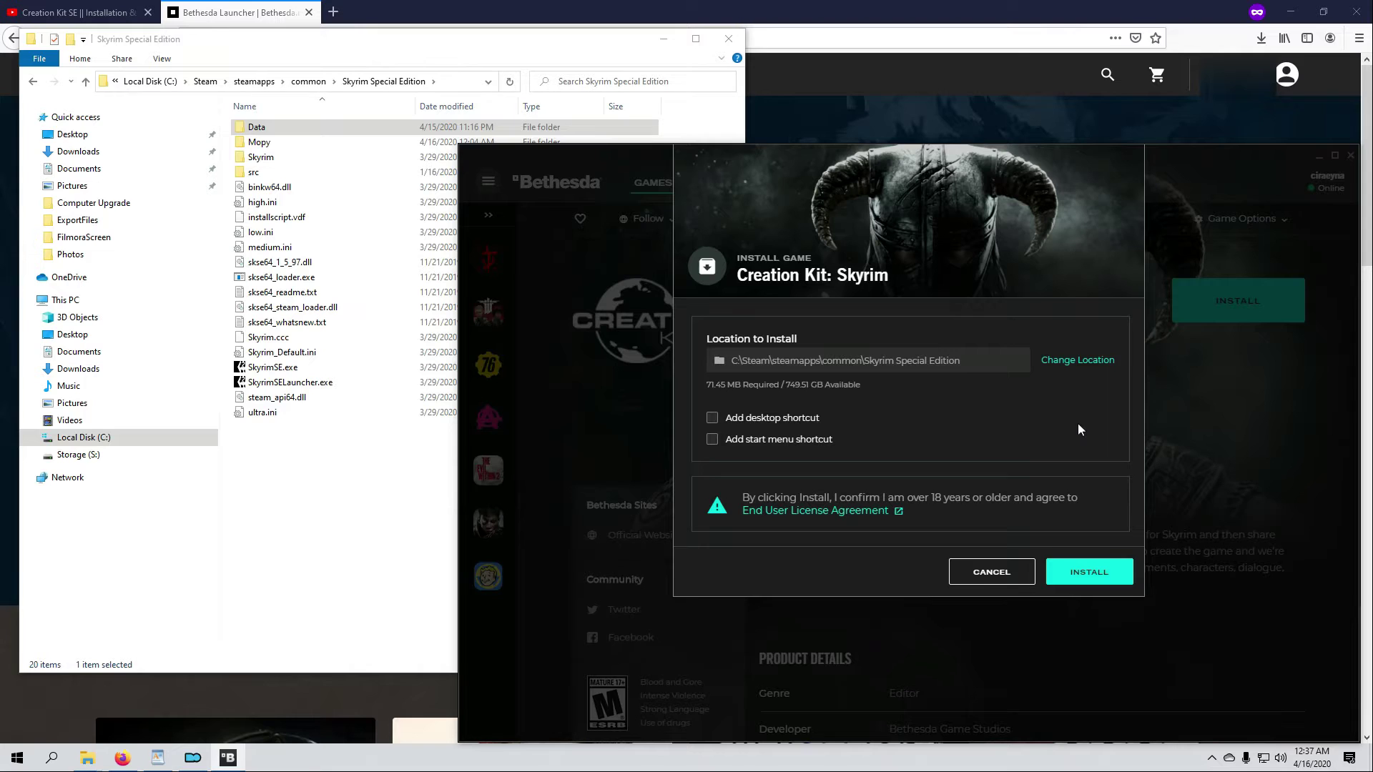
{"action": "left_click", "coordinate": [1097, 574]}
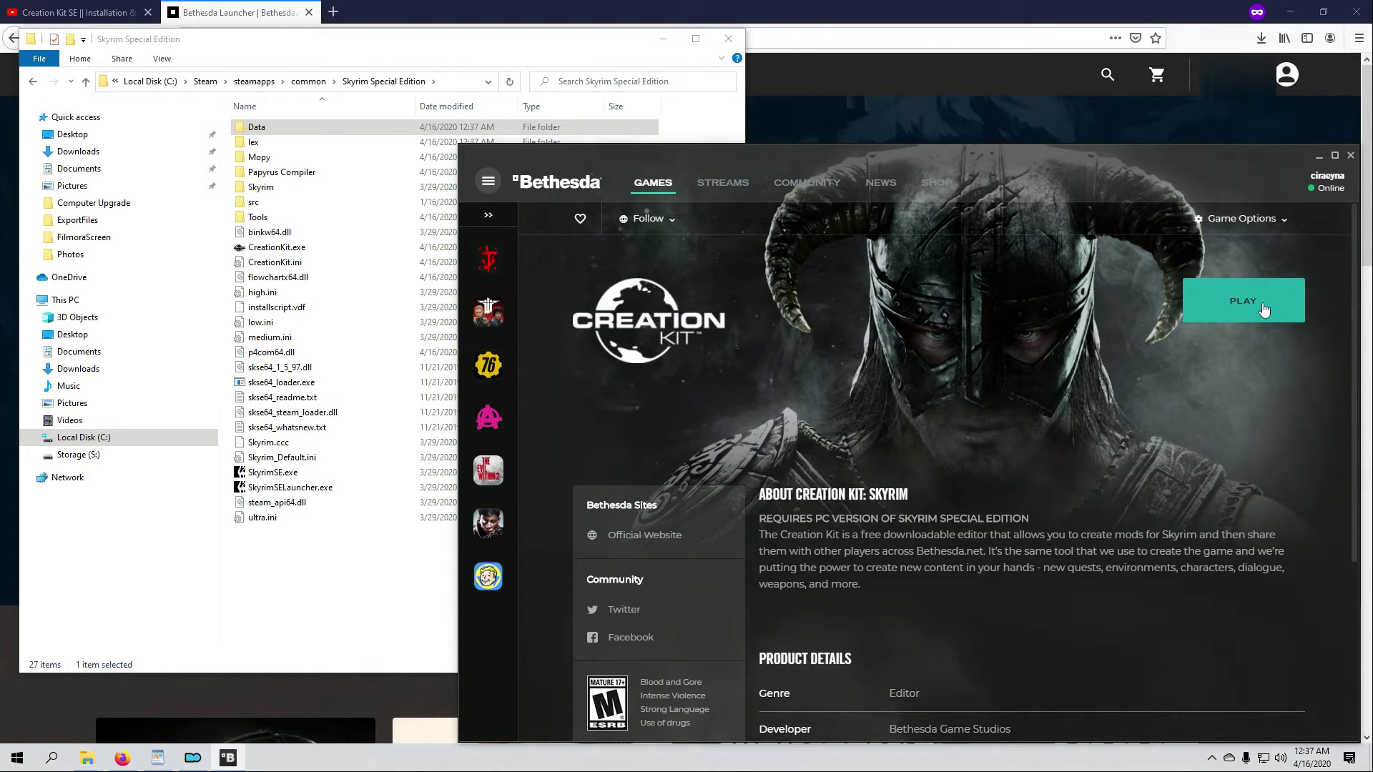
- Run the Creation Kit once with the Scripts.zip source unpacked, and close both the editor and the launcher
{"action": "left_click", "coordinate": [1264, 309]}
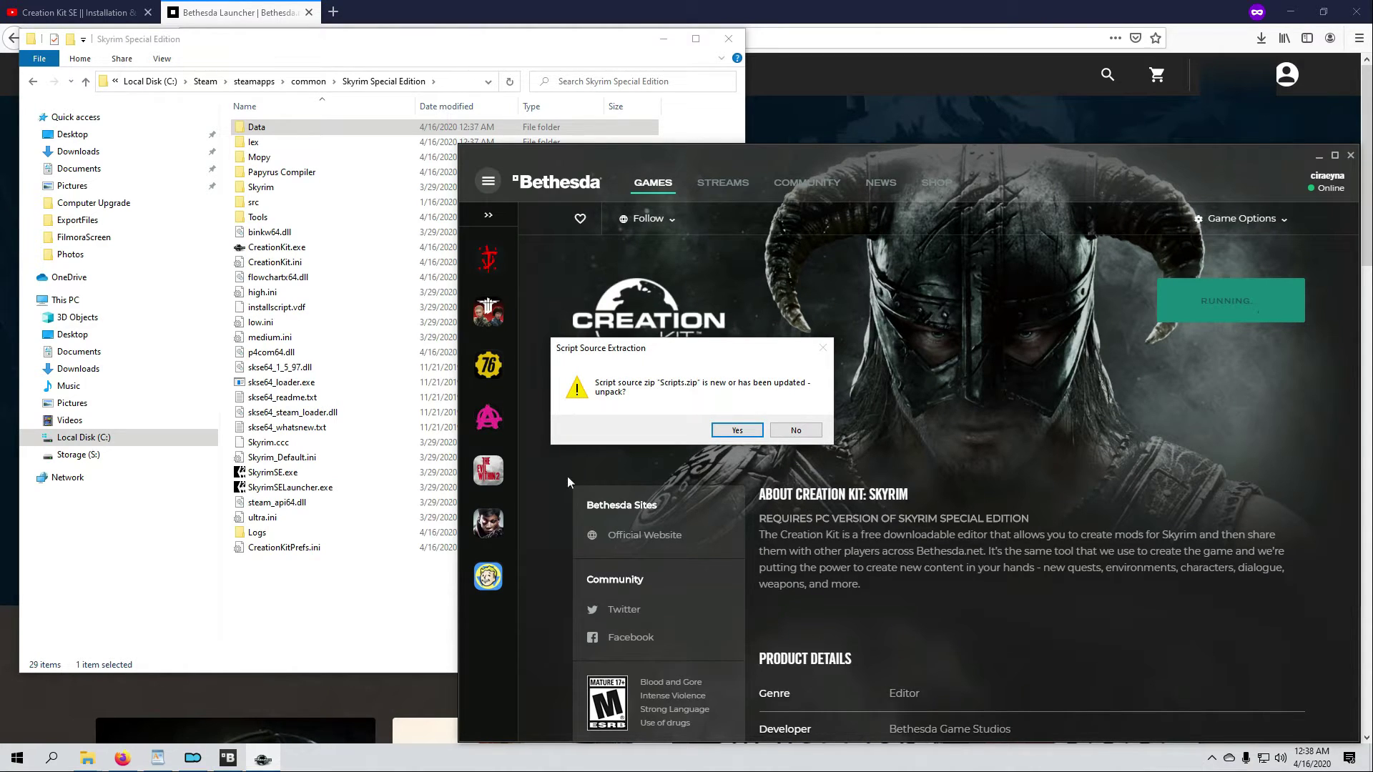
{"action": "left_click", "coordinate": [729, 430]}
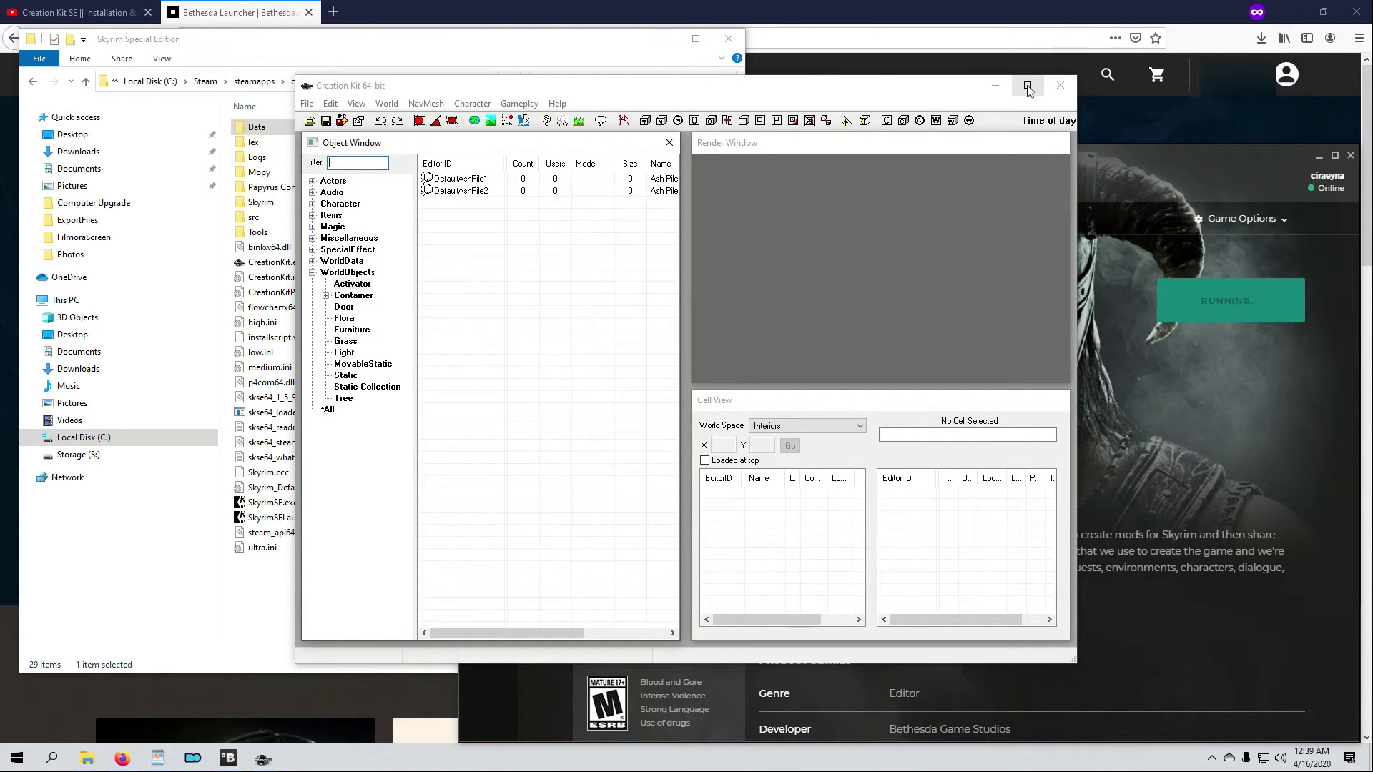
{"action": "left_click", "coordinate": [1060, 87]}
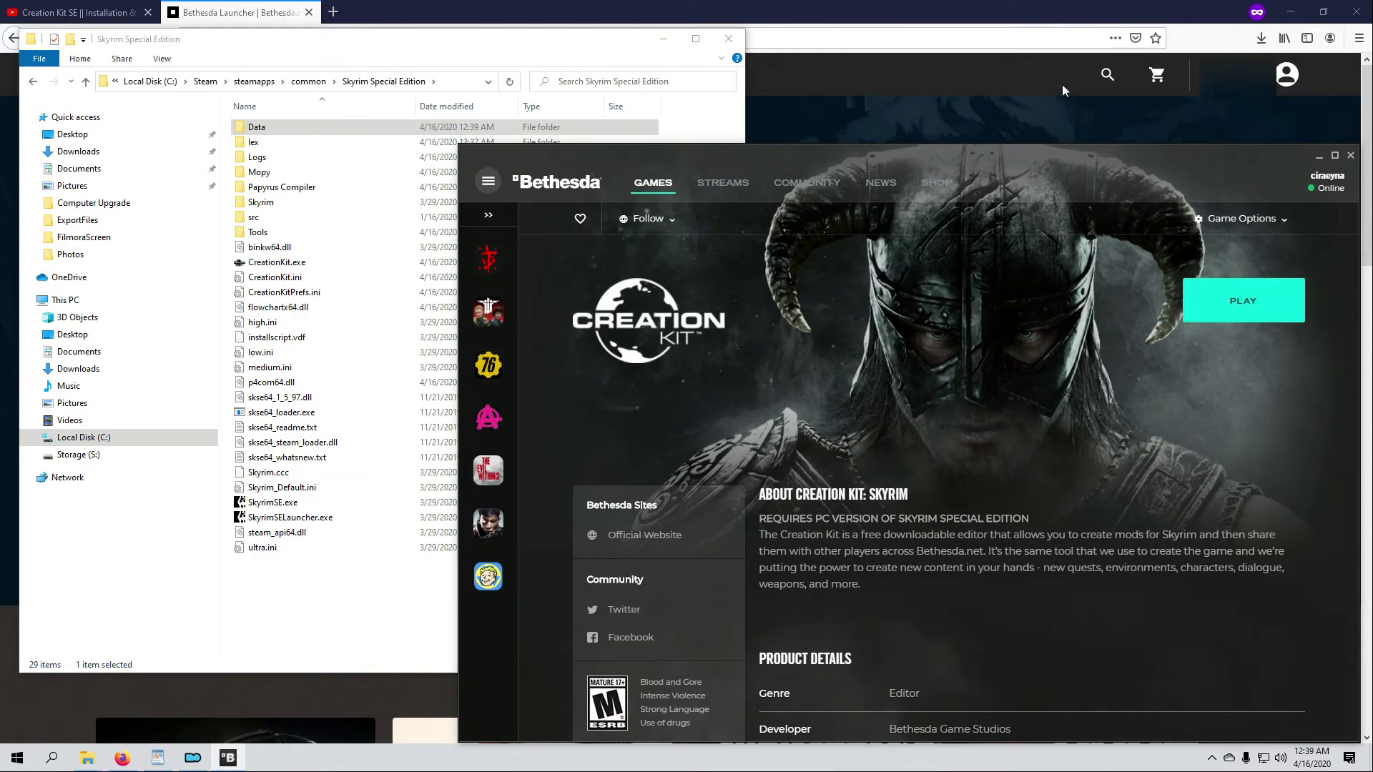
{"action": "left_click", "coordinate": [1351, 156]}
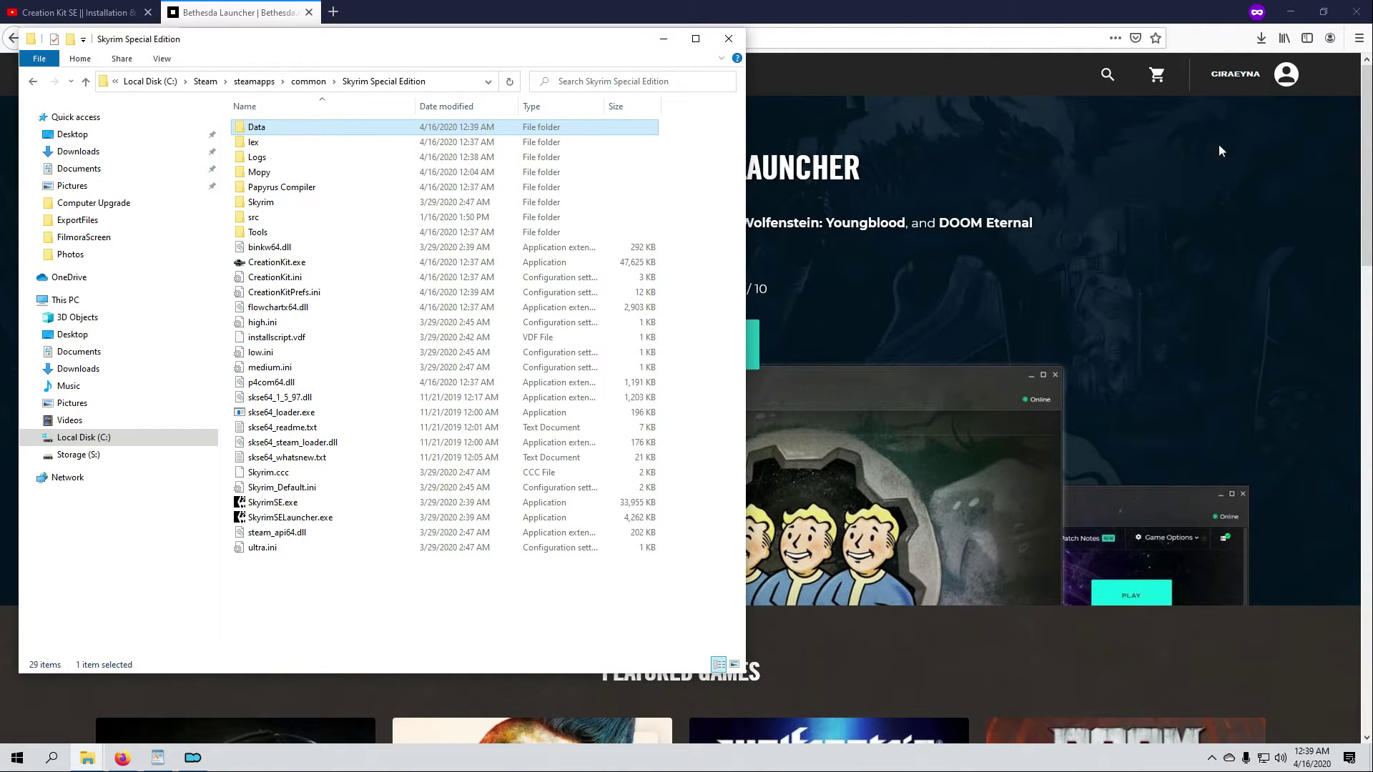
- Switch to Mod Organizer and add CreationKit.exe from the Skyrim Special Edition folder to its executables
{"action": "left_click", "coordinate": [198, 761]}
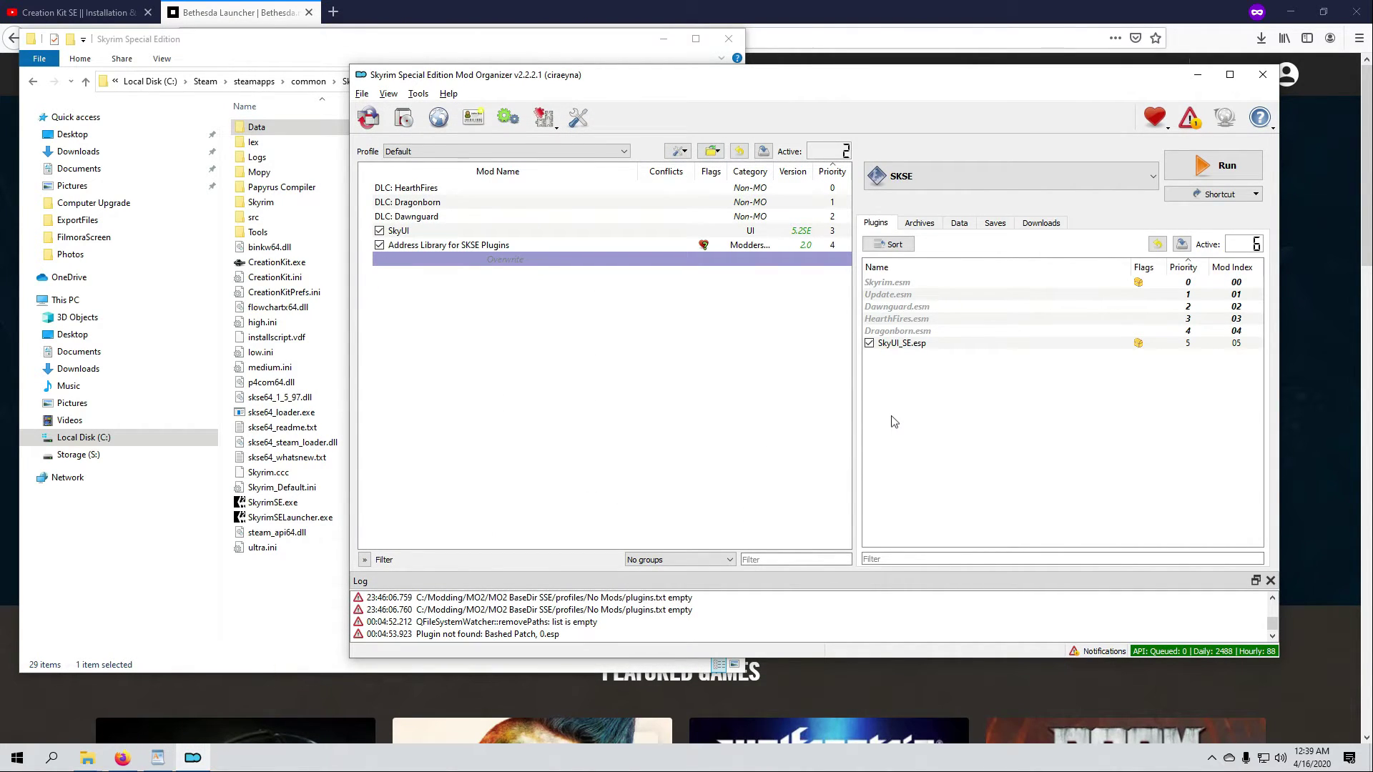
{"action": "left_click", "coordinate": [509, 119]}
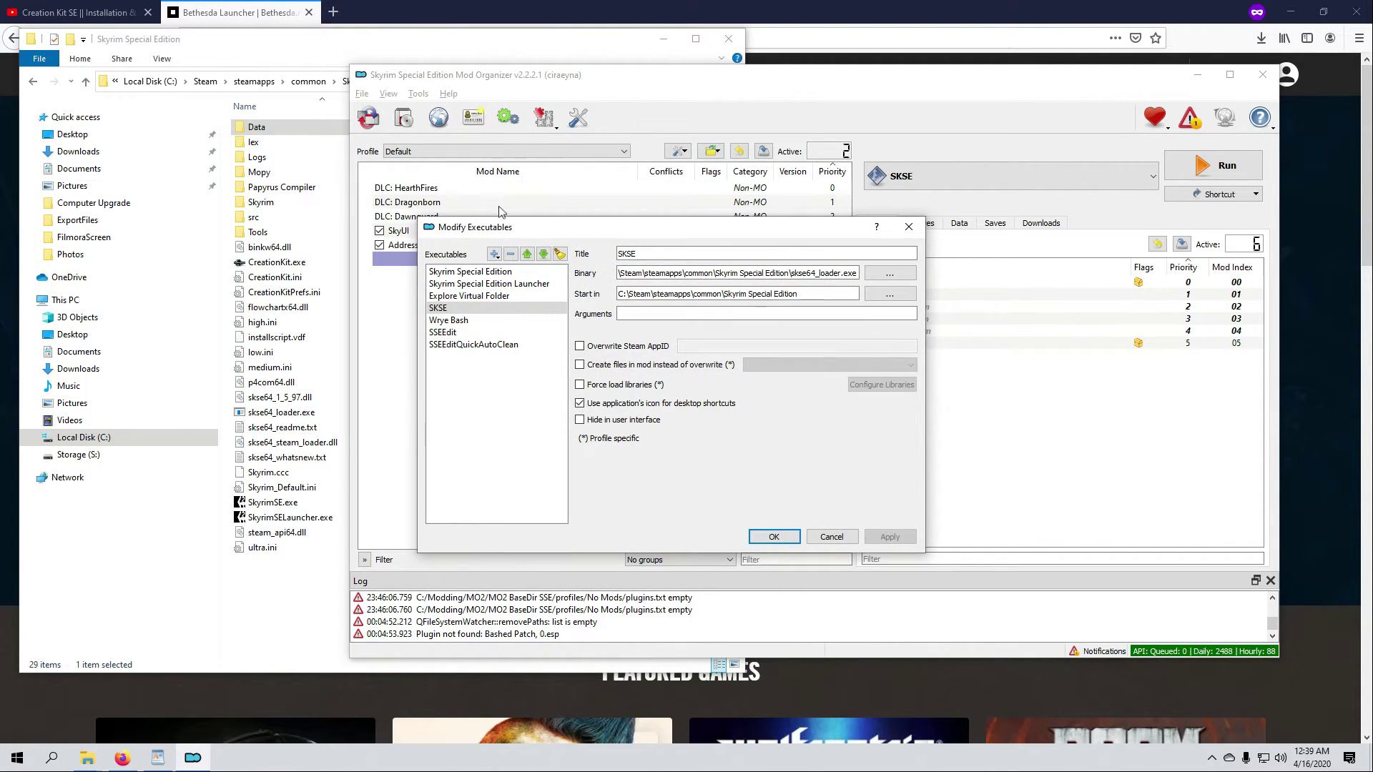
{"action": "left_click", "coordinate": [495, 256]}
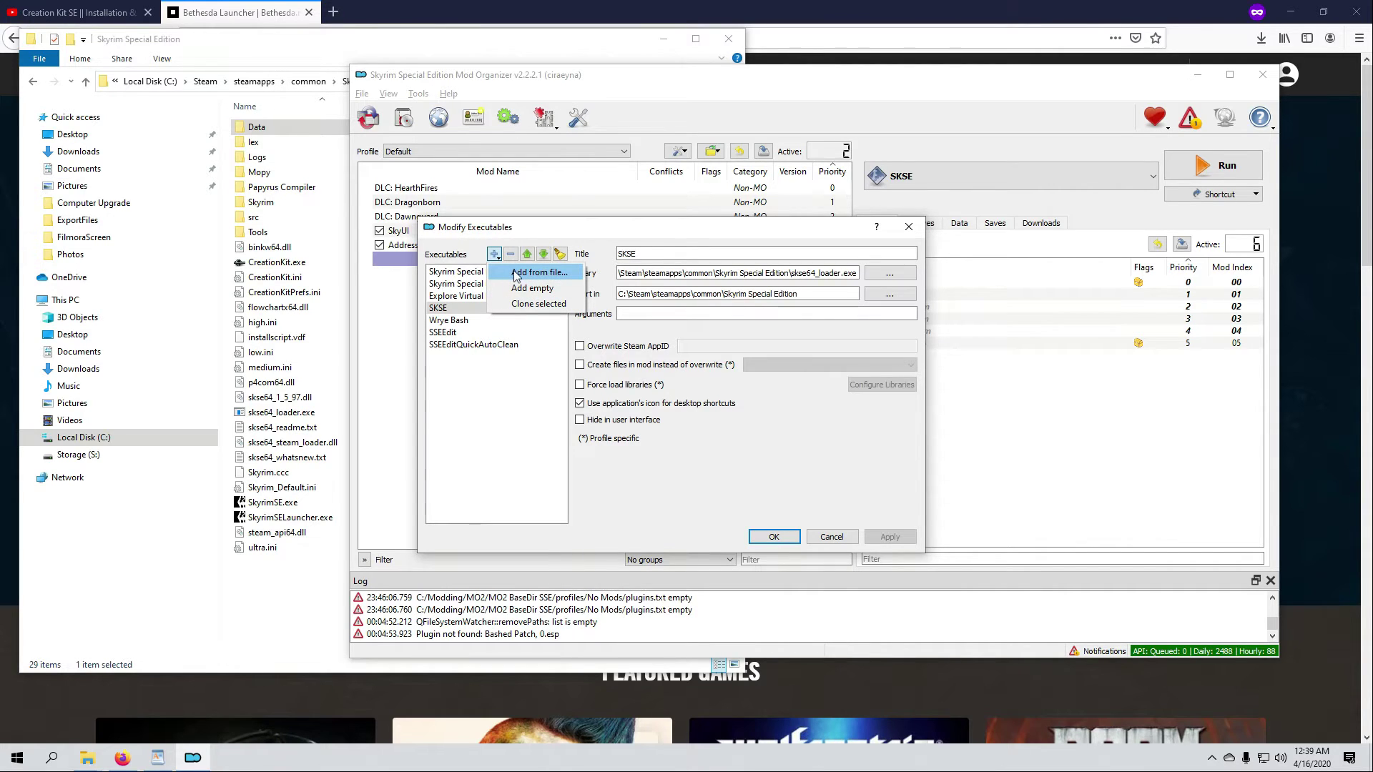
{"action": "left_click", "coordinate": [515, 272]}
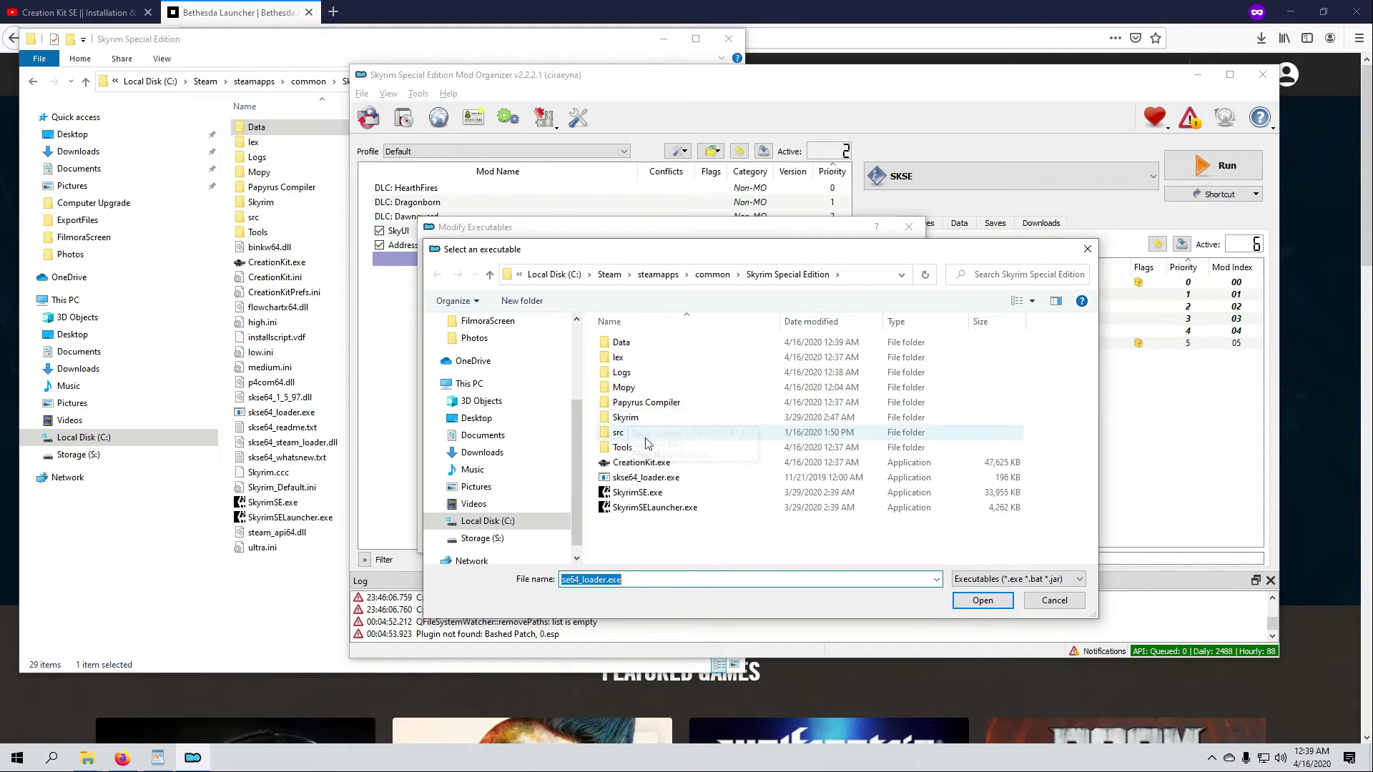
{"action": "left_click", "coordinate": [658, 463]}
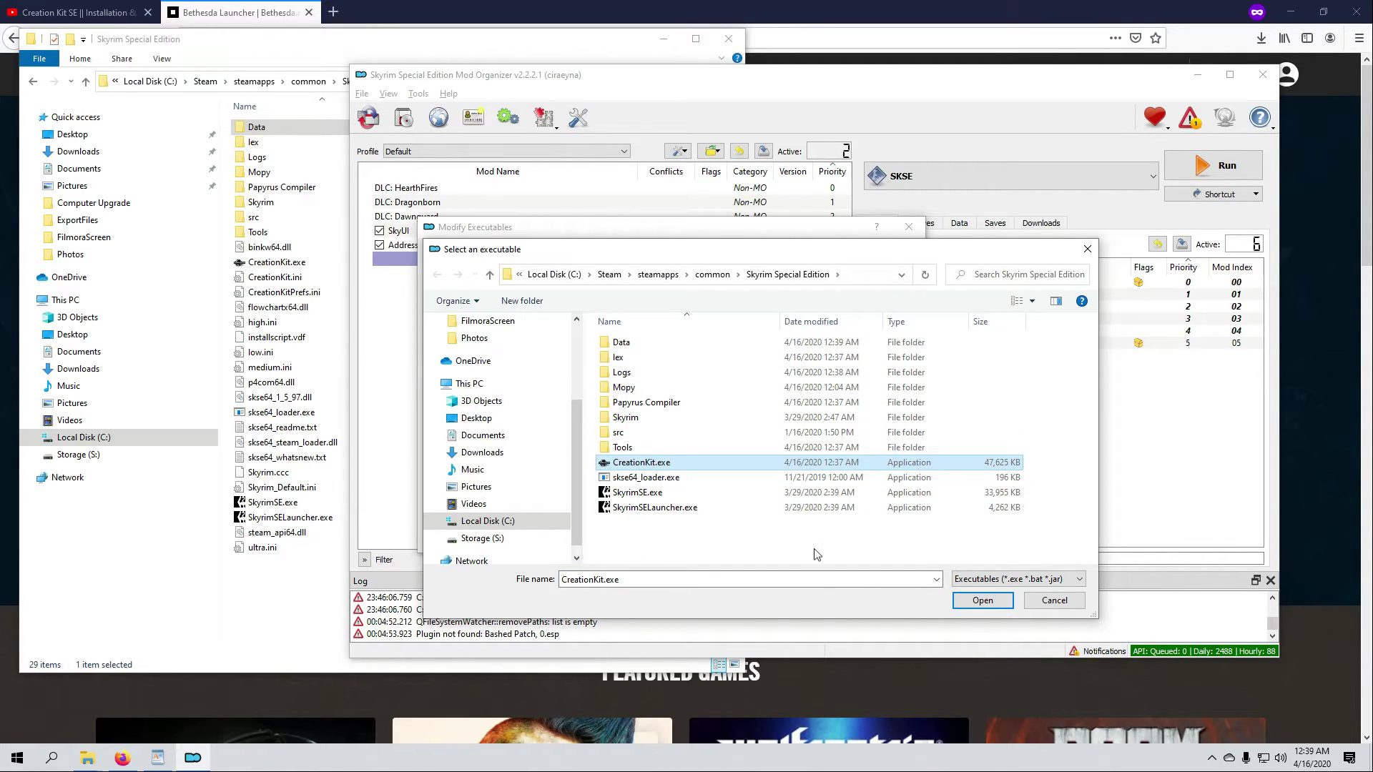
{"action": "left_click", "coordinate": [965, 605]}
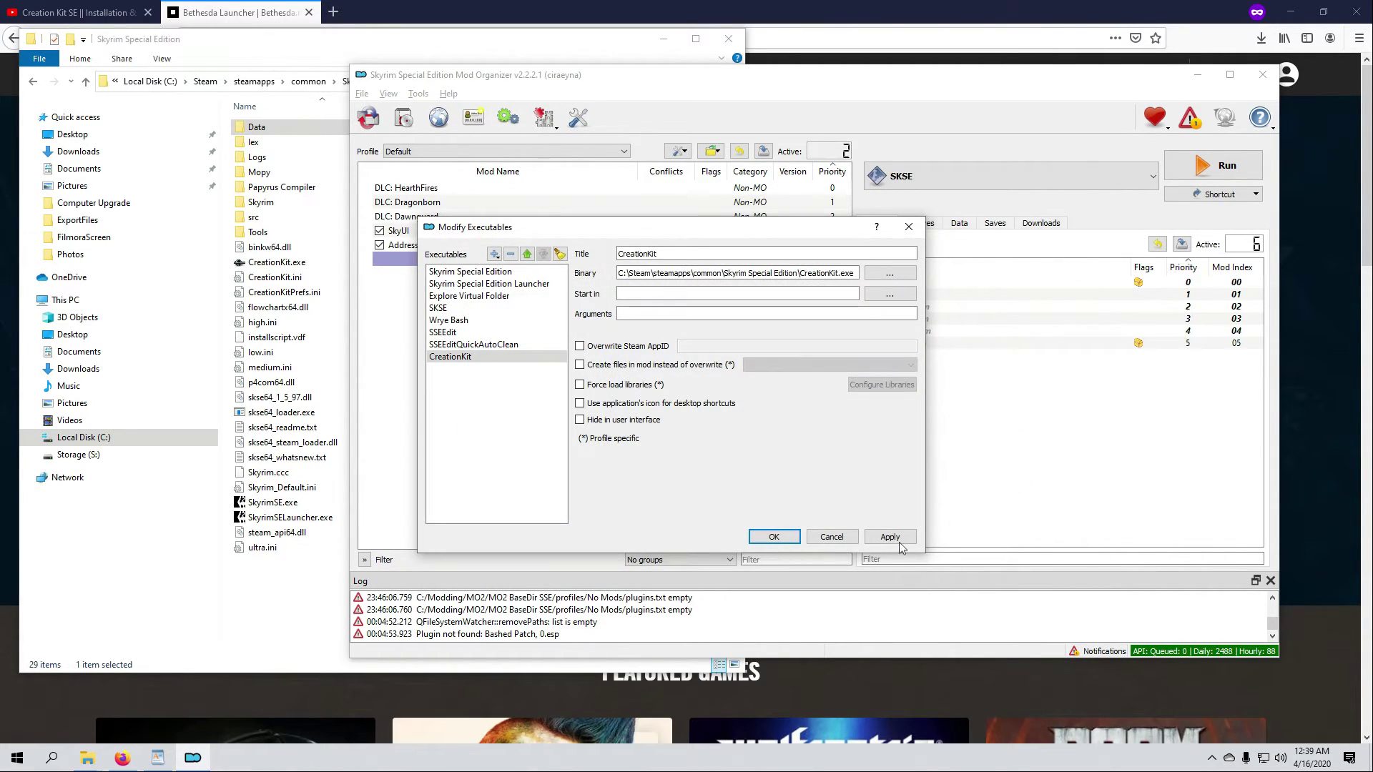
{"action": "left_click", "coordinate": [898, 540]}
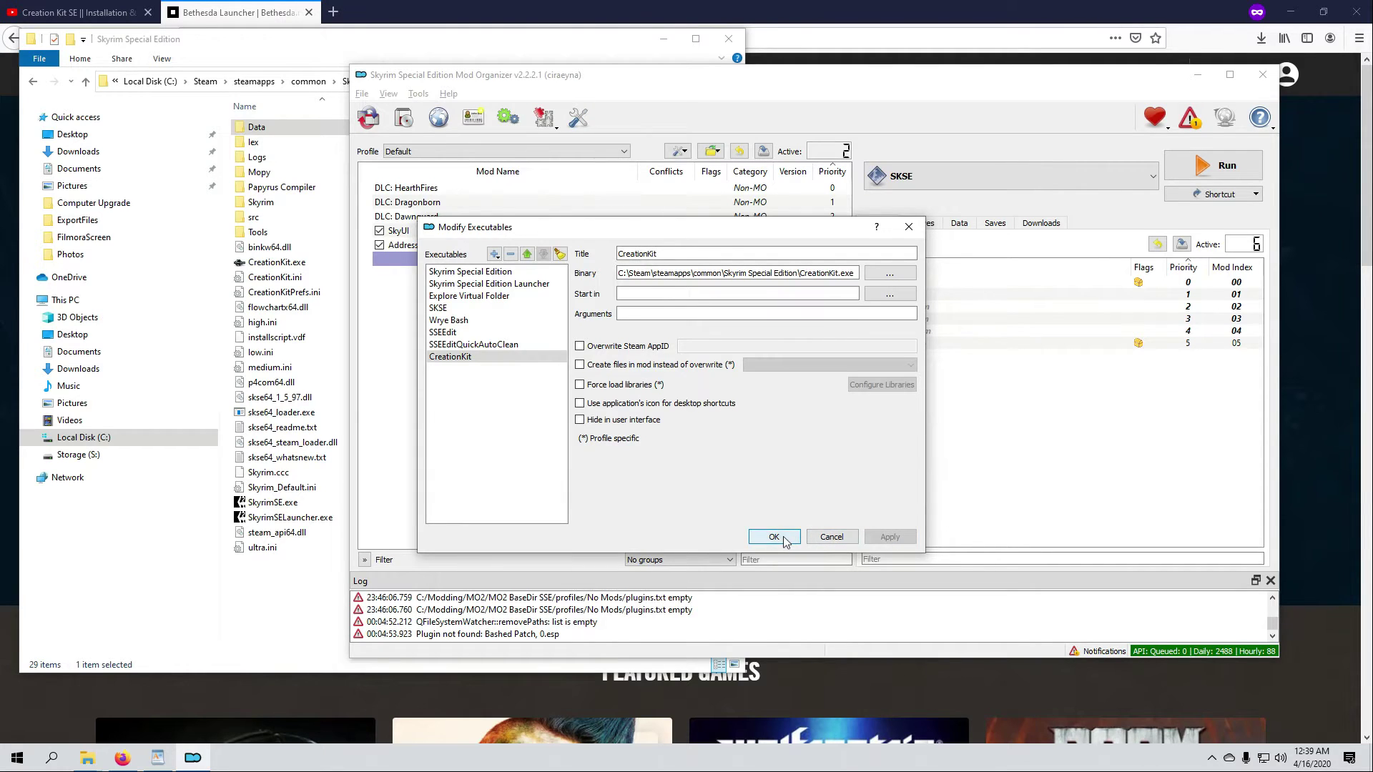
{"action": "left_click", "coordinate": [785, 538]}
- Select CreationKit as the program to launch, test-run it through Mod Organizer, and close the editor
{"action": "left_click", "coordinate": [1147, 179]}
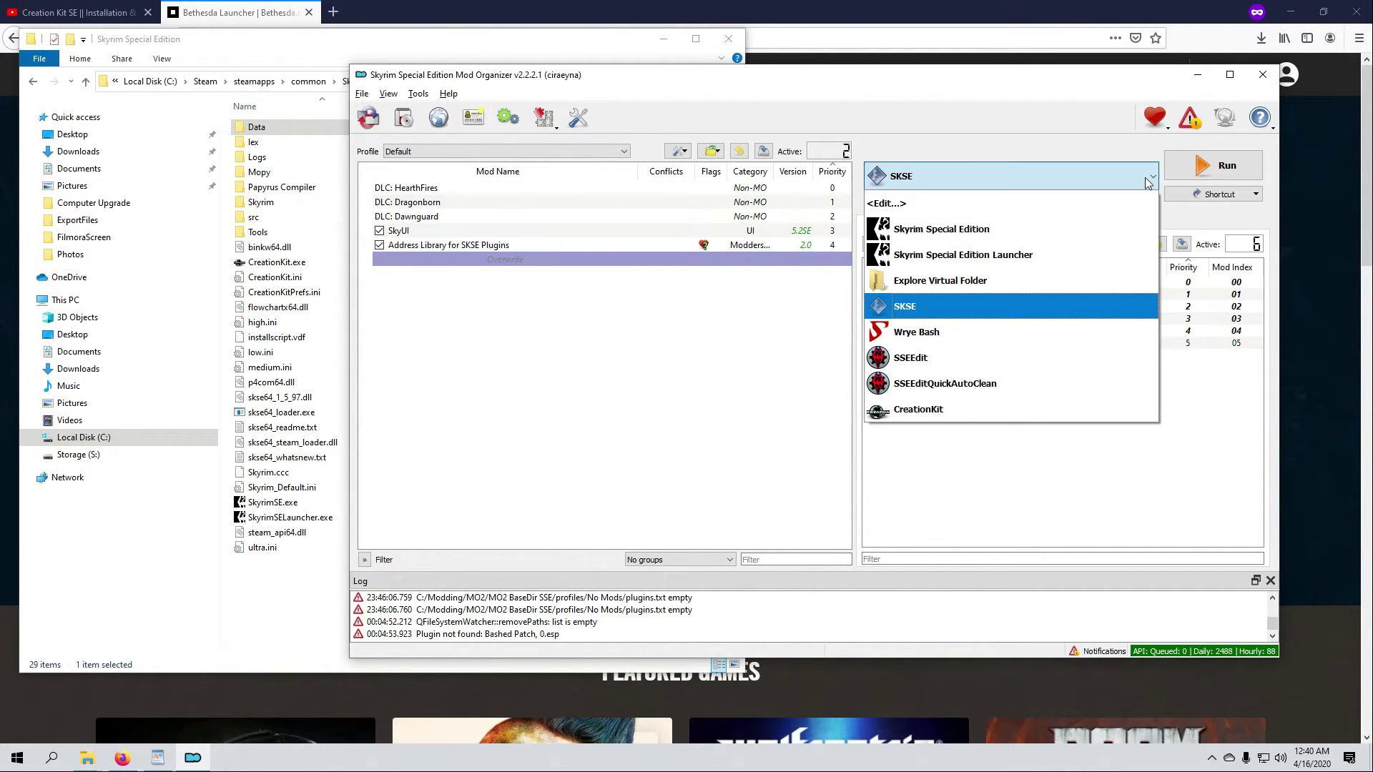
{"action": "left_click", "coordinate": [971, 411]}
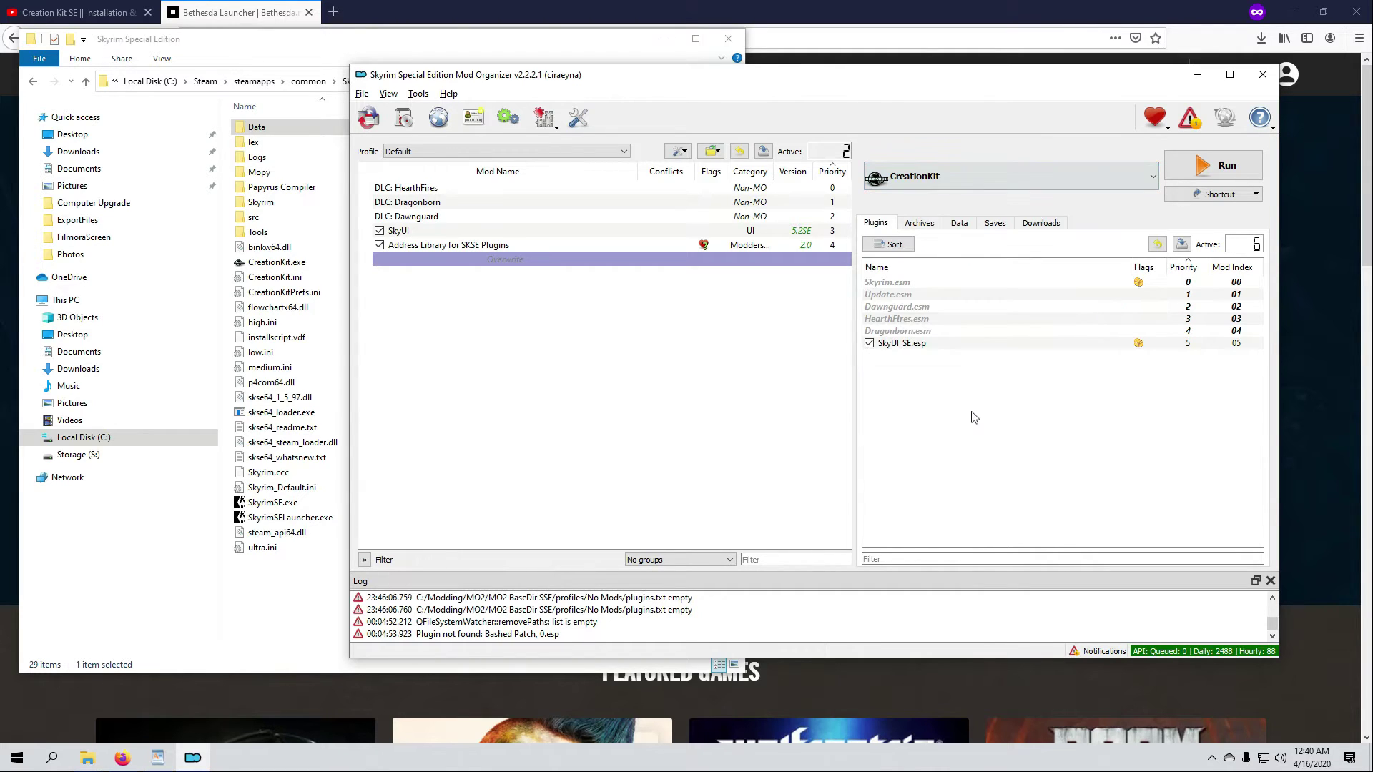
{"action": "left_click", "coordinate": [1186, 171]}
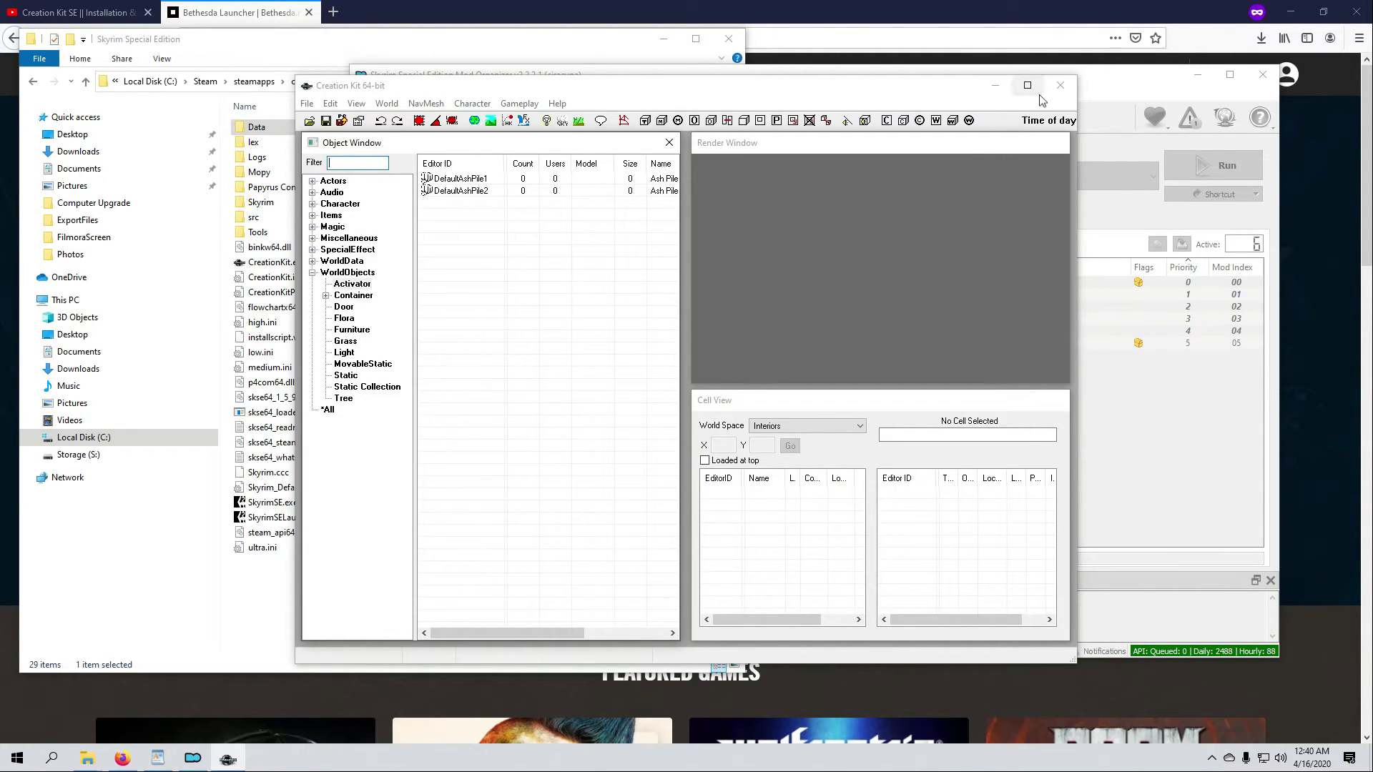
{"action": "left_click", "coordinate": [1060, 86]}
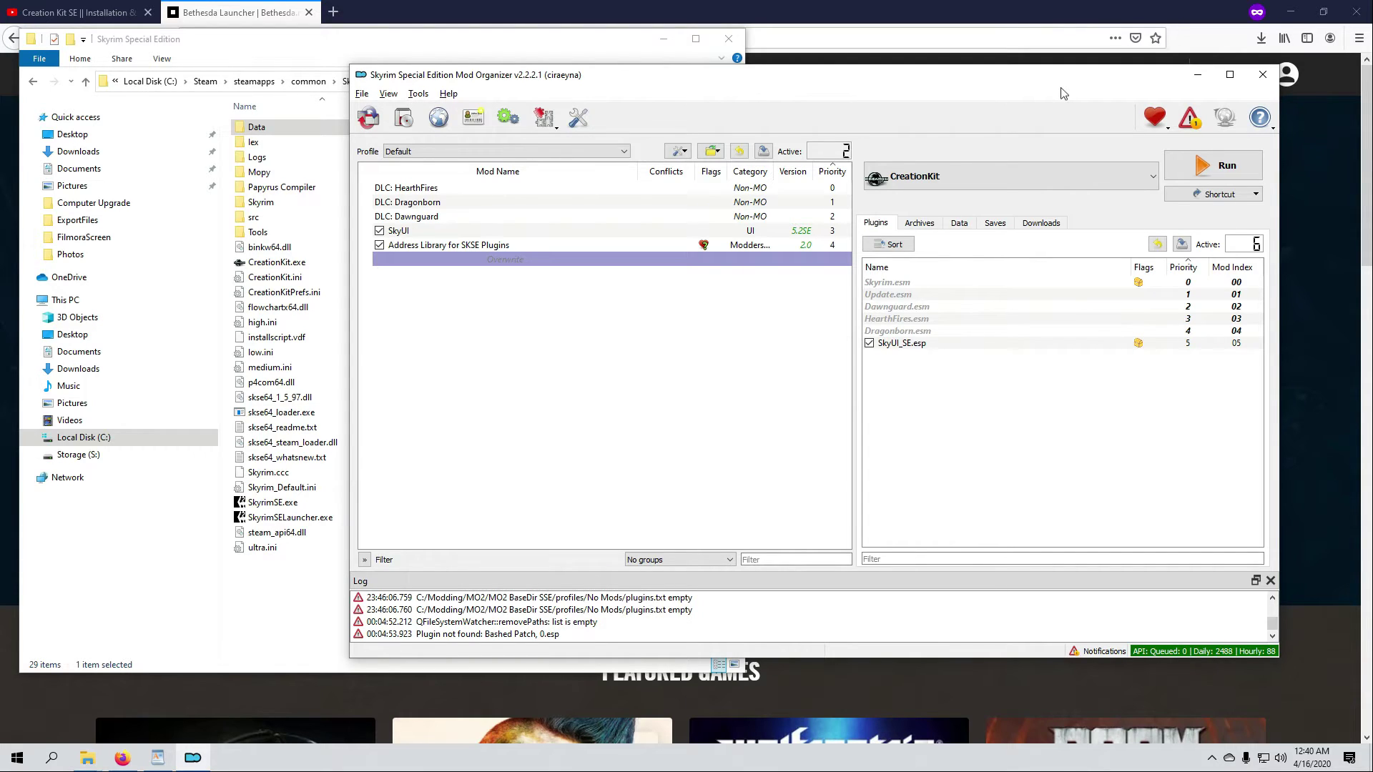
- Minimize the Skyrim Special Edition folder and browser windows and reposition the Mod Organizer window on the desktop
{"action": "left_click", "coordinate": [667, 39]}
{"action": "left_click", "coordinate": [668, 39]}
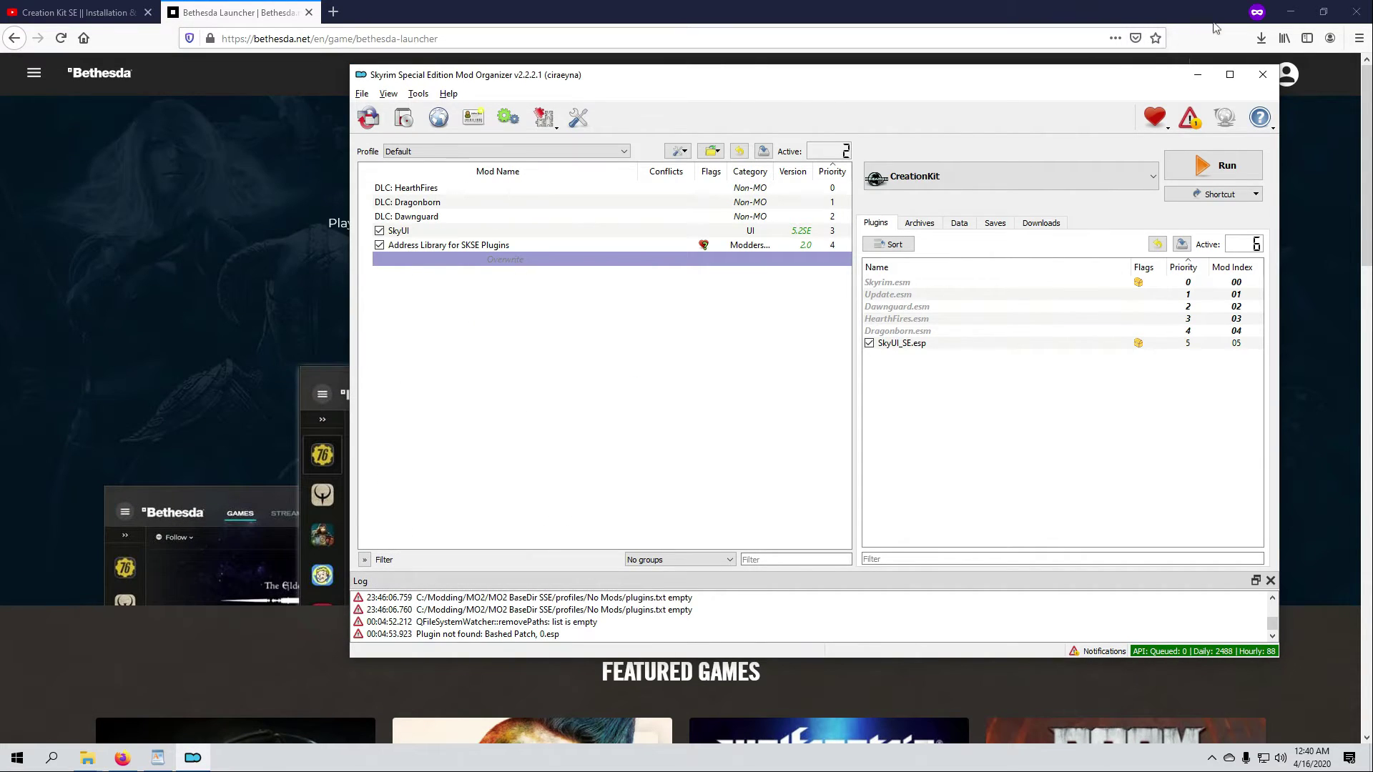
{"action": "left_click", "coordinate": [1290, 11]}
{"action": "left_click", "coordinate": [1290, 10]}
{"action": "left_click_drag", "start_coordinate": [999, 83], "coordinate": [892, 117]}
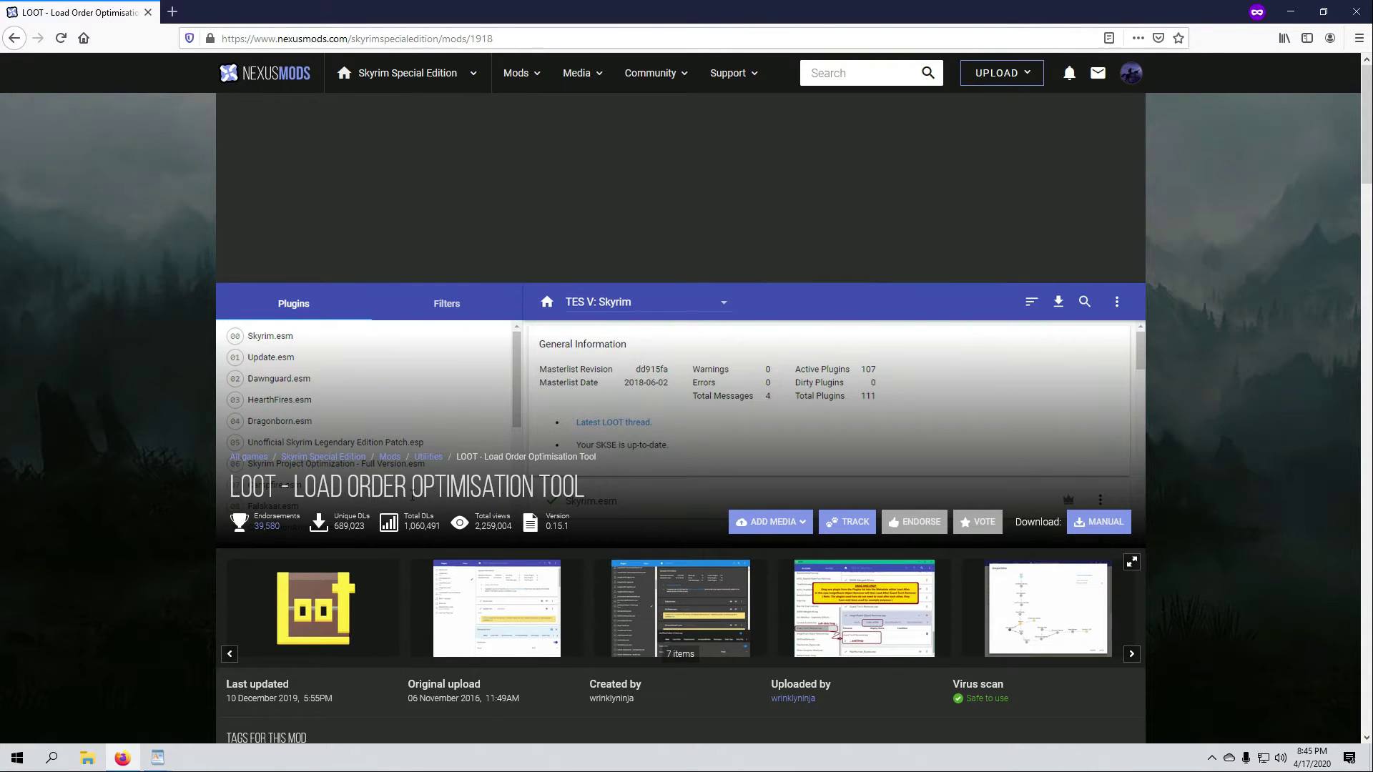
- Download the LOOT v0.15.1 installer manually from the mod's files on Nexus Mods at slow speed and save it
{"action": "scroll", "coordinate": [445, 472], "scroll_direction": "down", "scroll_amount": 1}
{"action": "scroll", "coordinate": [412, 508], "scroll_direction": "down", "scroll_amount": 3}
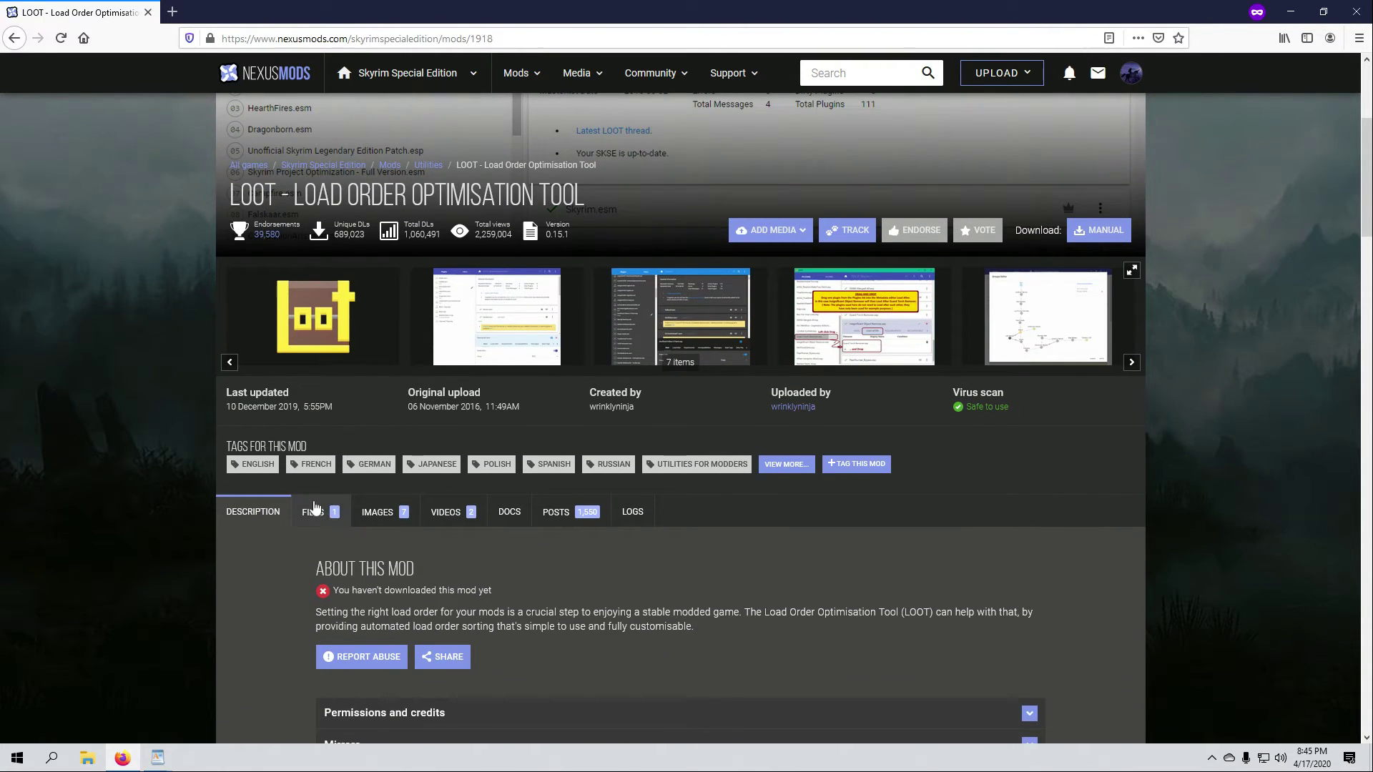
{"action": "left_click", "coordinate": [311, 513]}
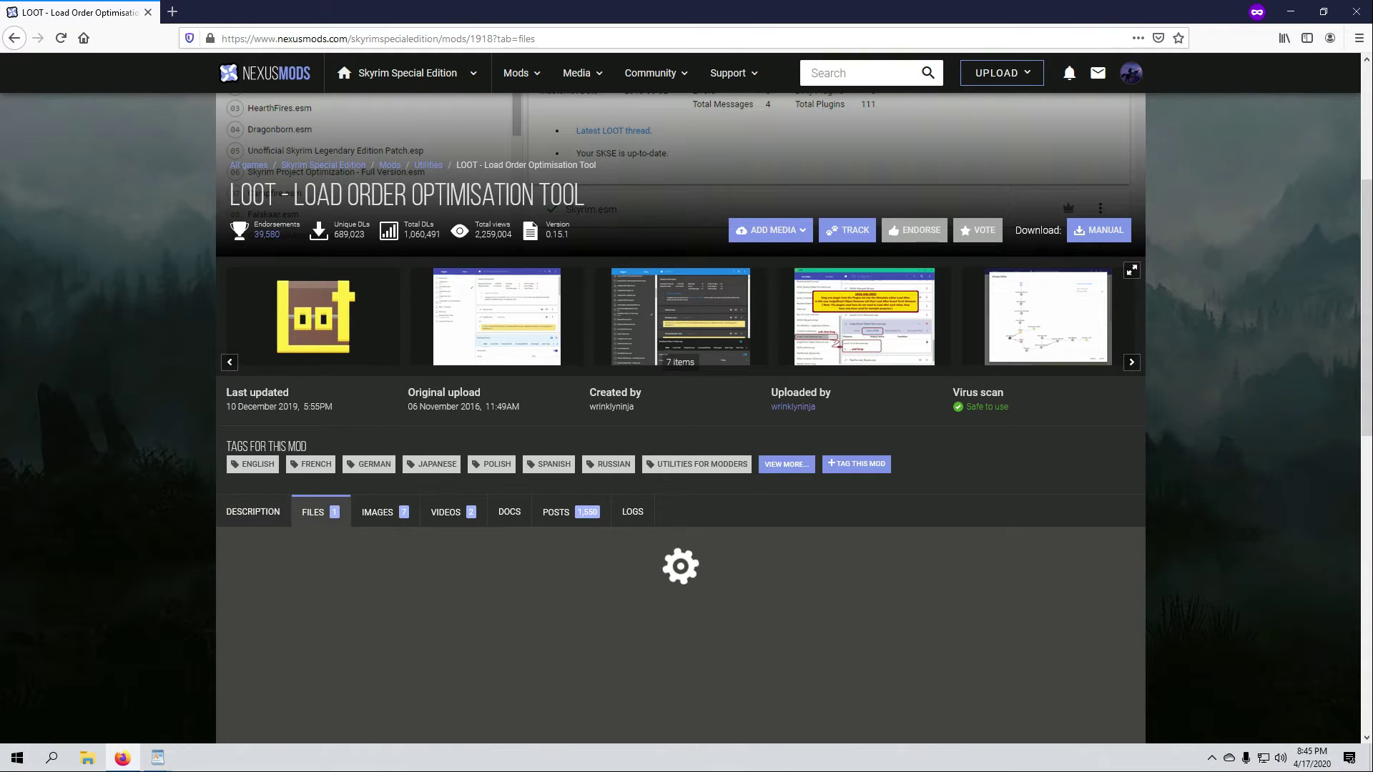
{"action": "scroll", "coordinate": [386, 500], "scroll_direction": "down", "scroll_amount": 4}
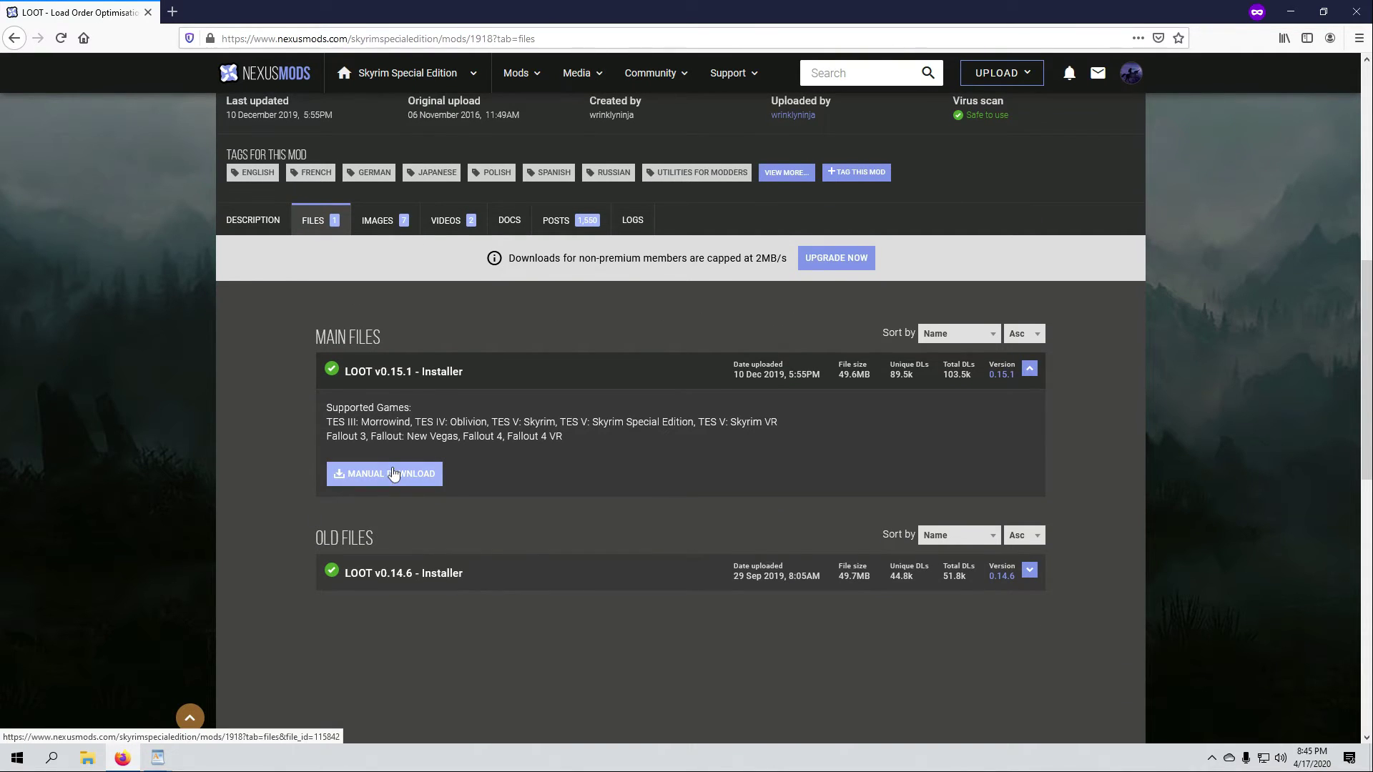
{"action": "left_click", "coordinate": [392, 474]}
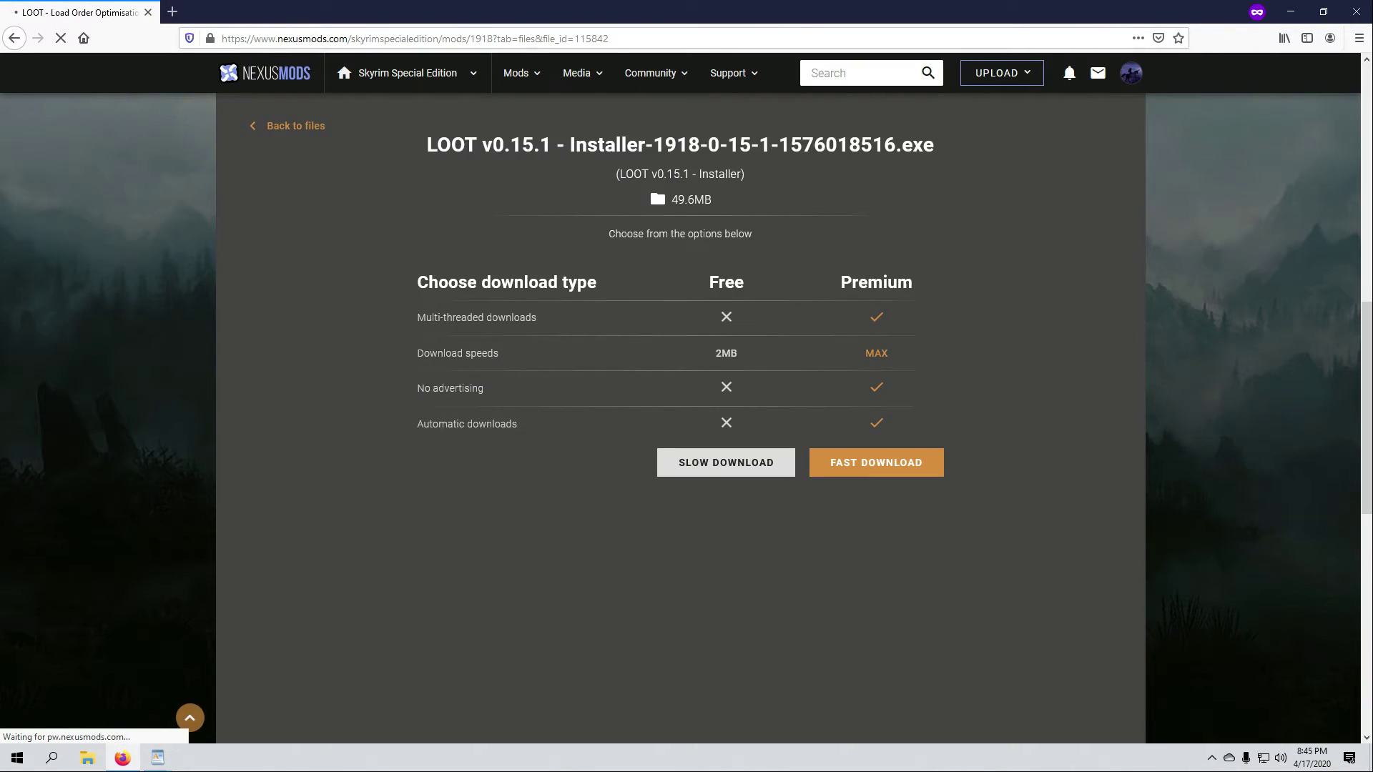
{"action": "left_click", "coordinate": [727, 466]}
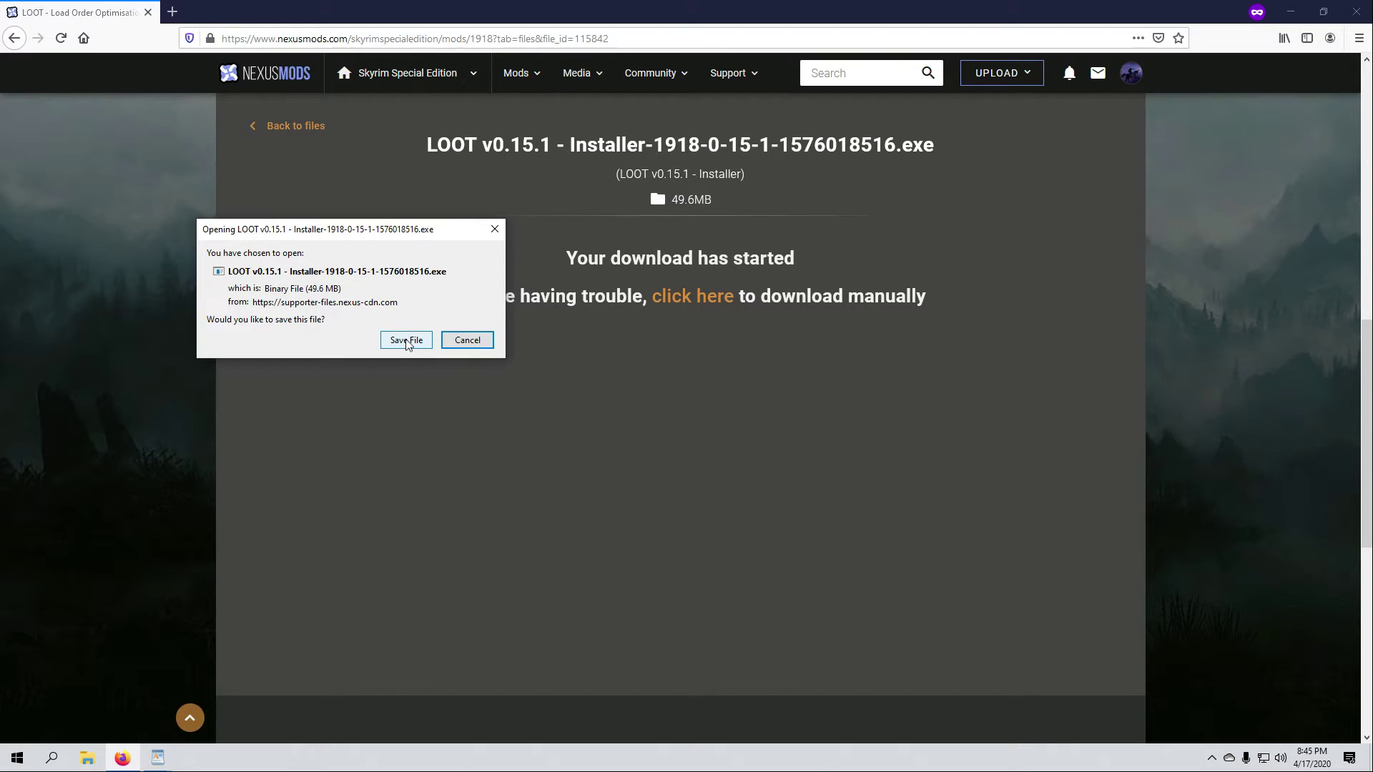
{"action": "left_click", "coordinate": [406, 340]}
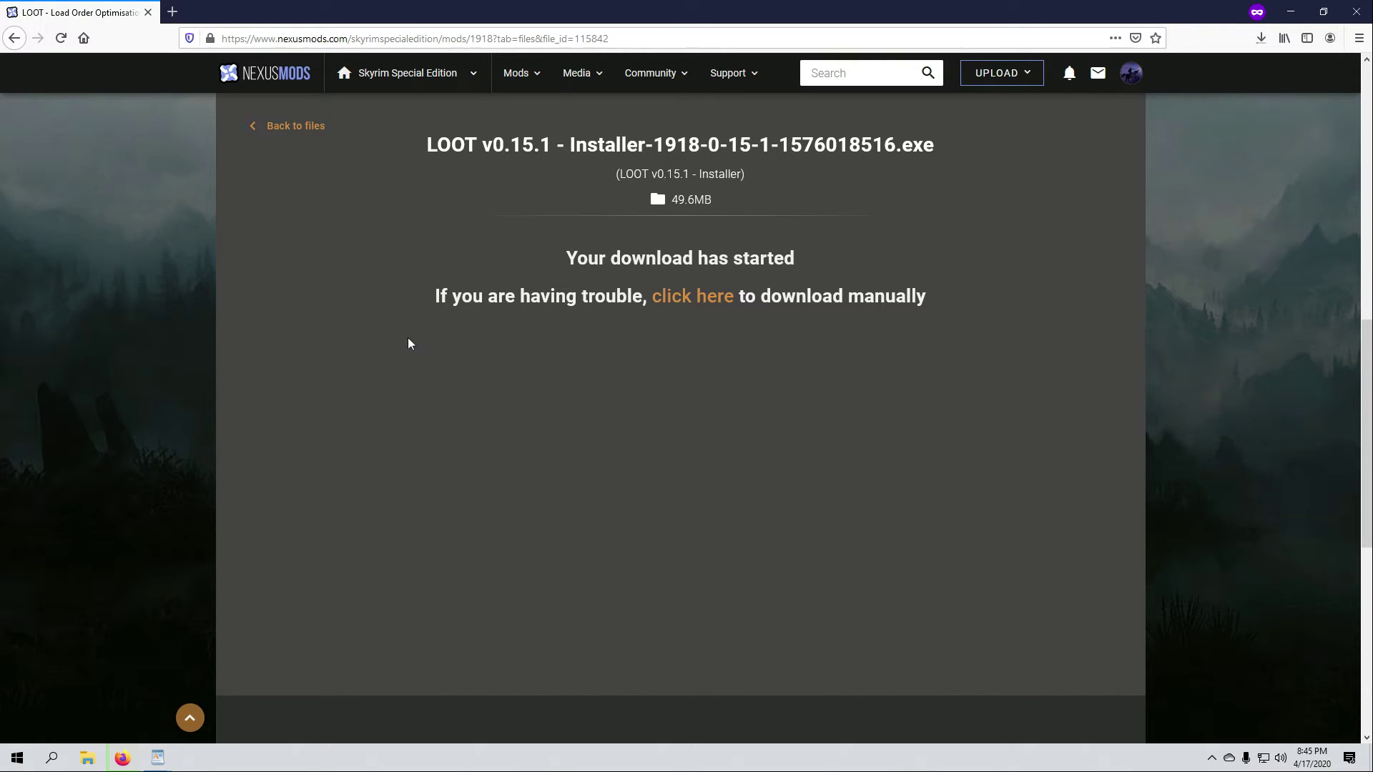
- Launch the downloaded LOOT v0.15.1 installer from the Downloads folder and accept English as the setup language
{"action": "left_click", "coordinate": [1262, 44]}
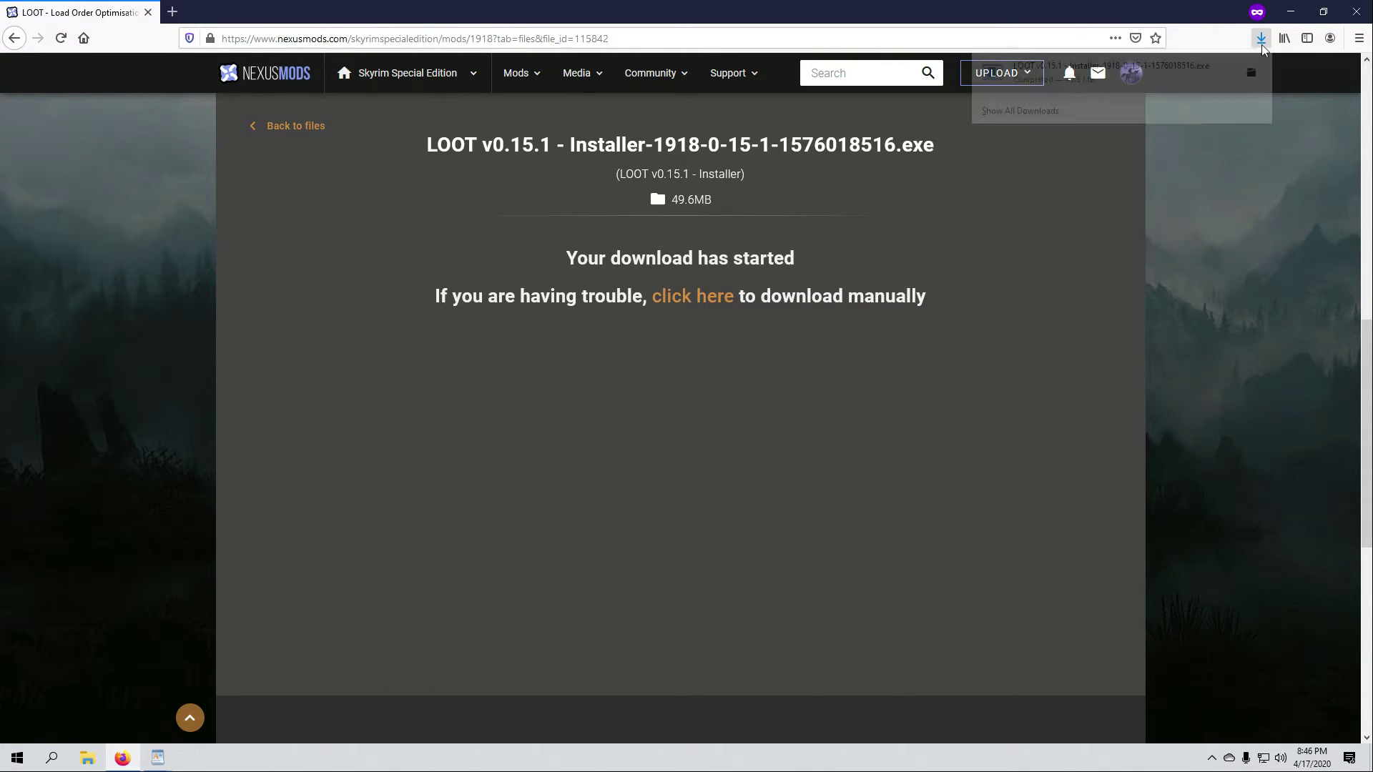
{"action": "left_click", "coordinate": [1251, 75]}
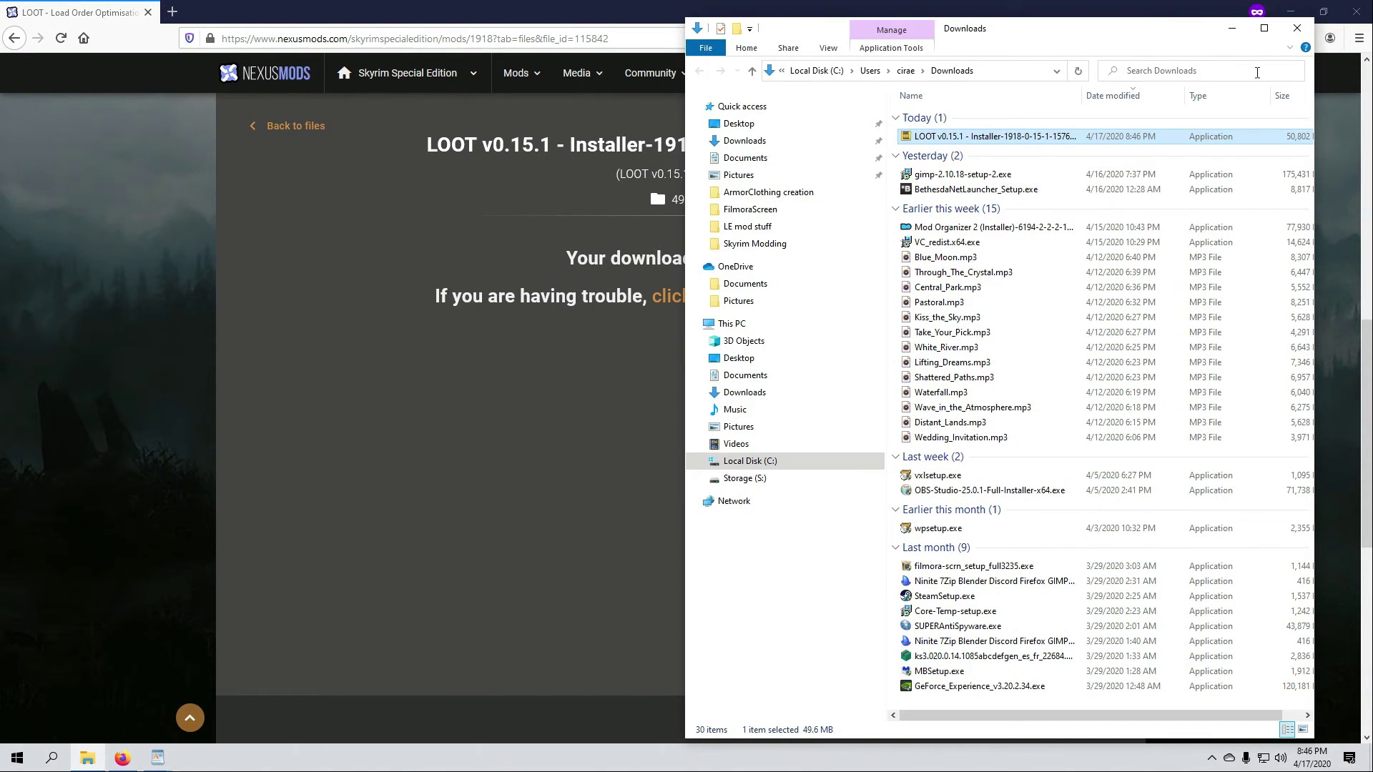
{"action": "double_click", "coordinate": [990, 136]}
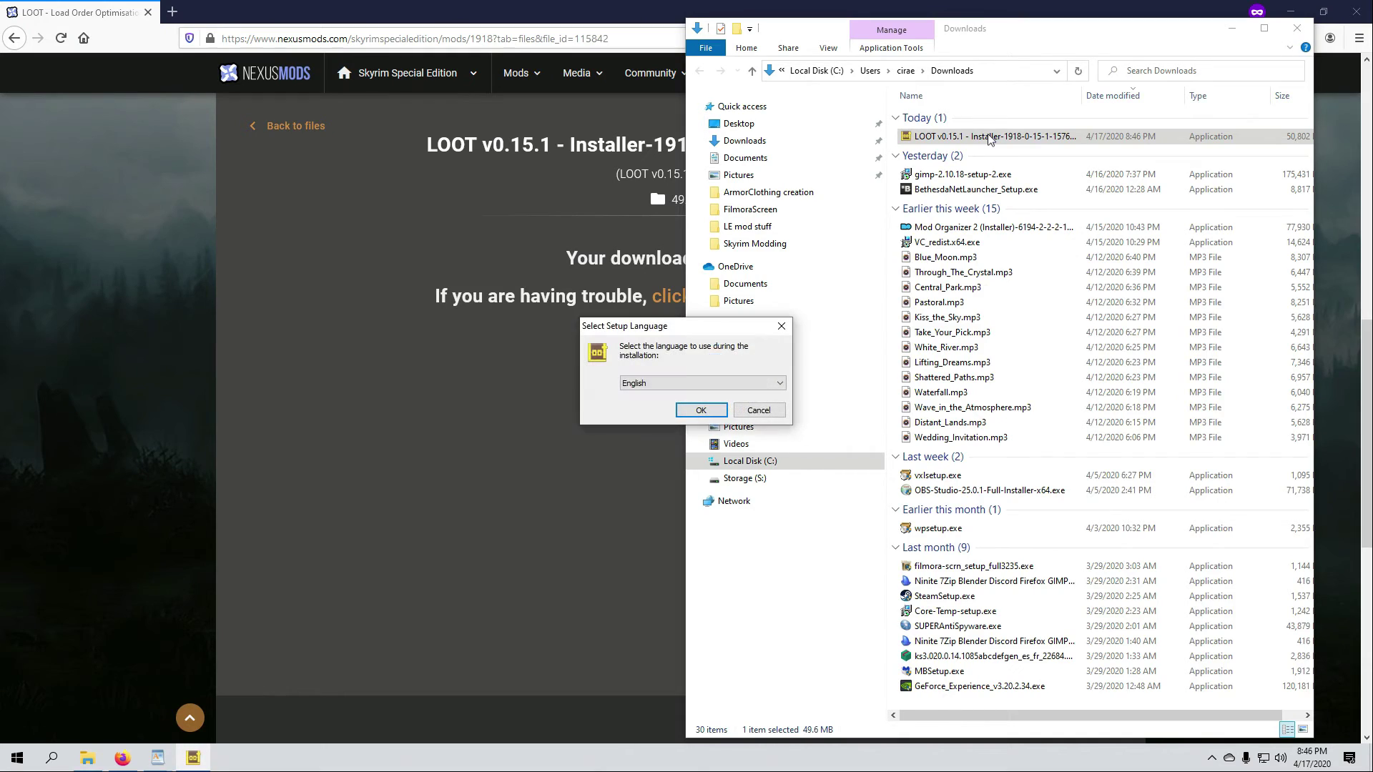
{"action": "left_click", "coordinate": [701, 410]}
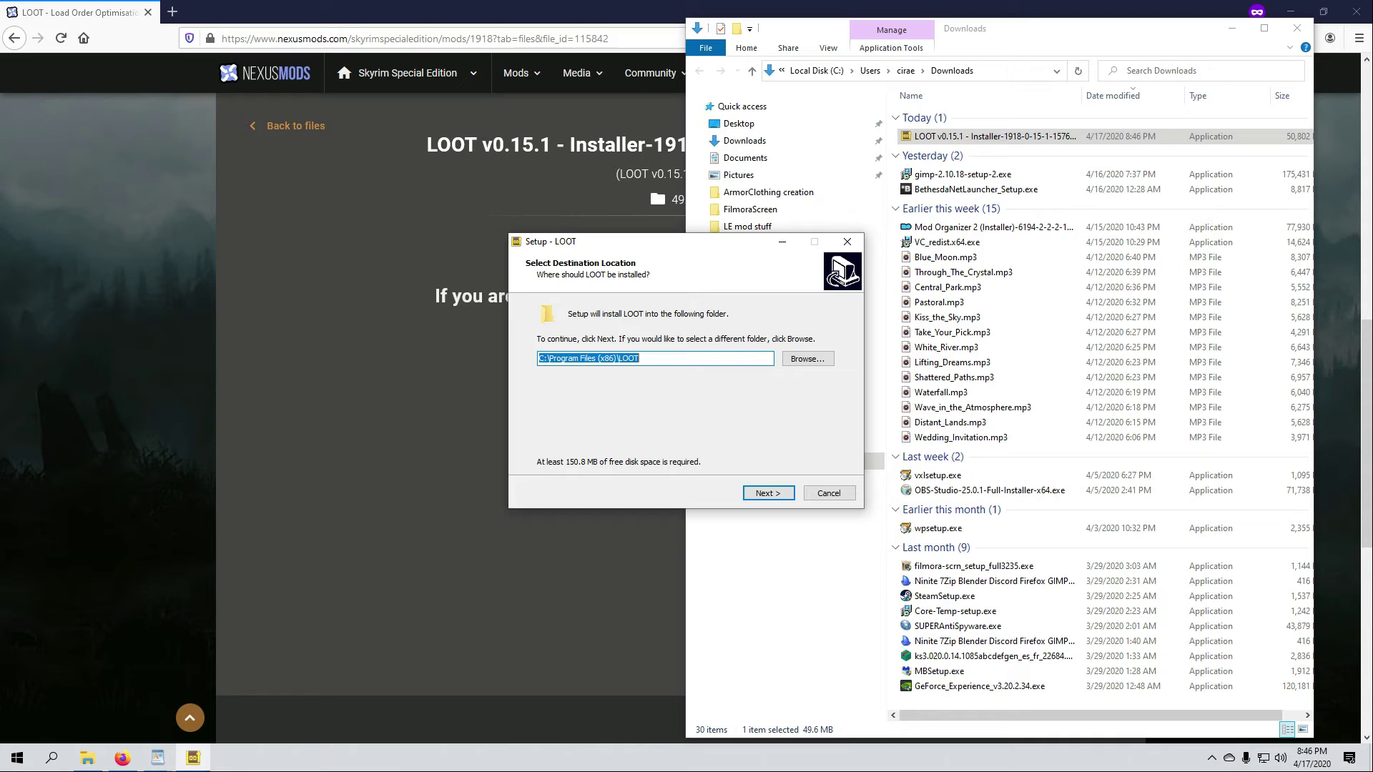
- Set the LOOT installation folder to C:\Modding\LOOT and start the installation without a desktop shortcut
{"action": "left_click", "coordinate": [791, 367]}
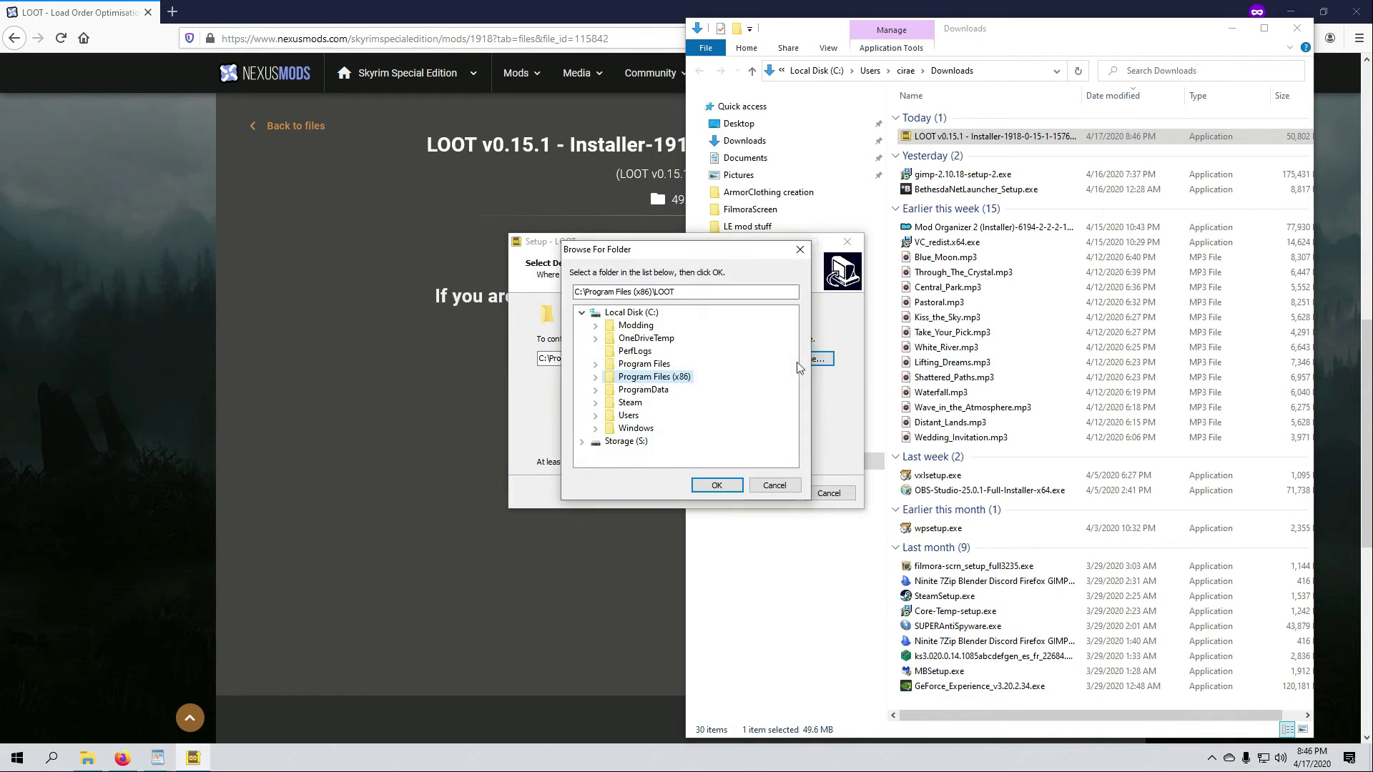
{"action": "double_click", "coordinate": [636, 326]}
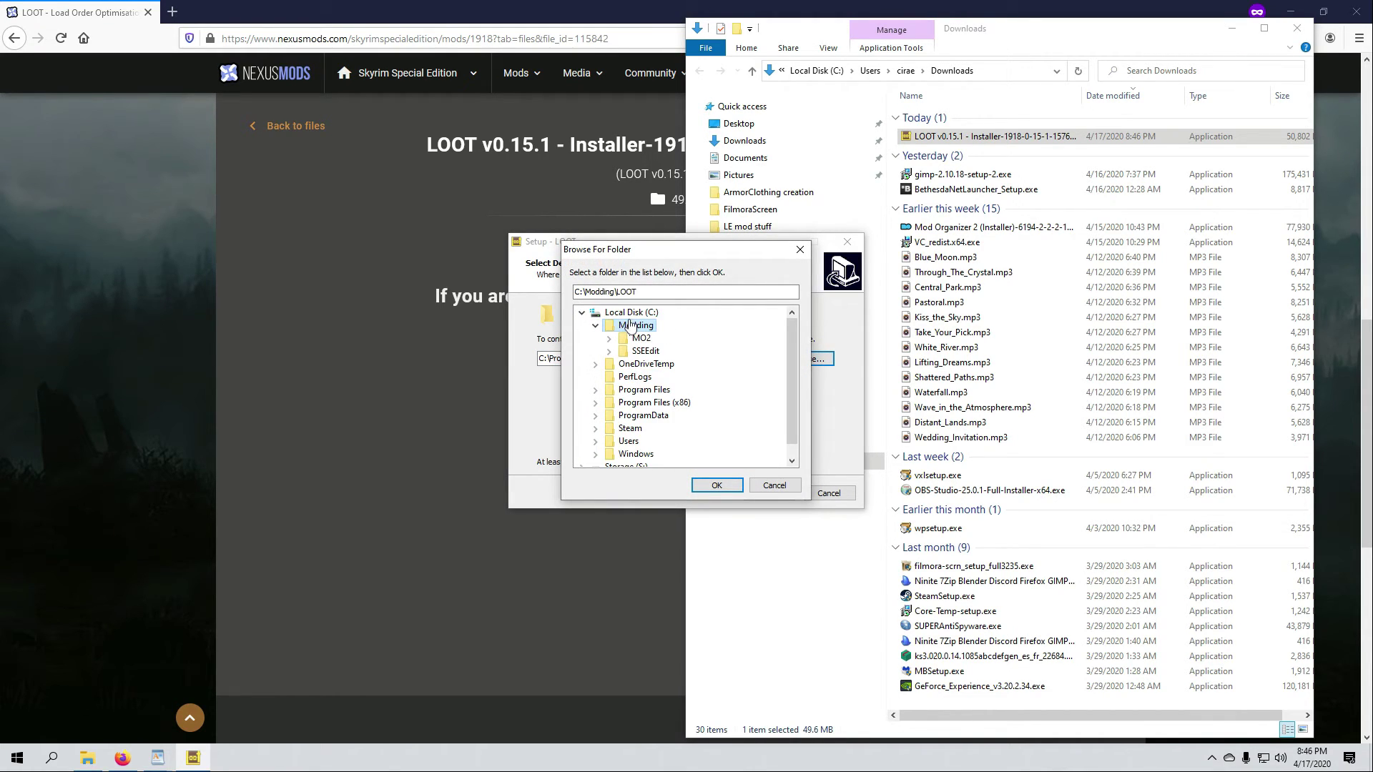
{"action": "left_click", "coordinate": [717, 486]}
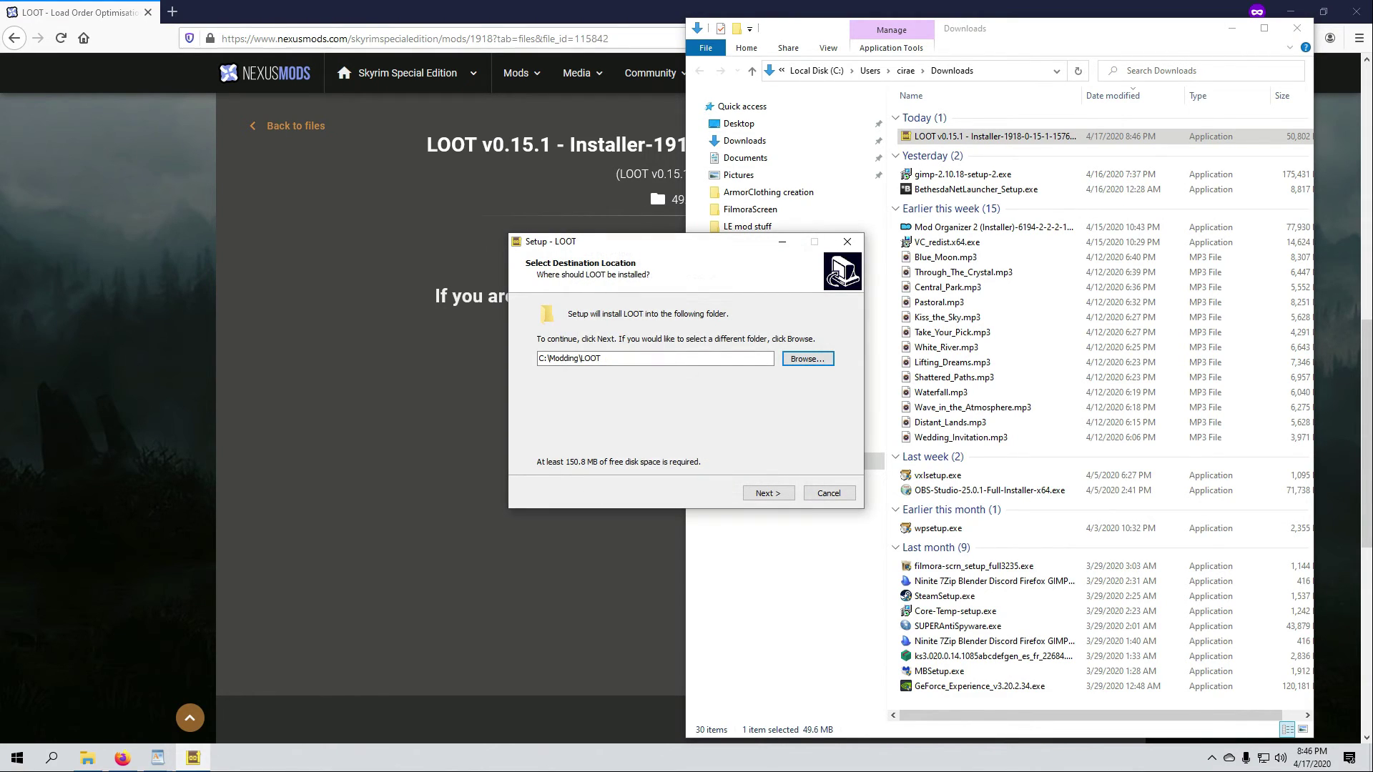
{"action": "left_click", "coordinate": [768, 493]}
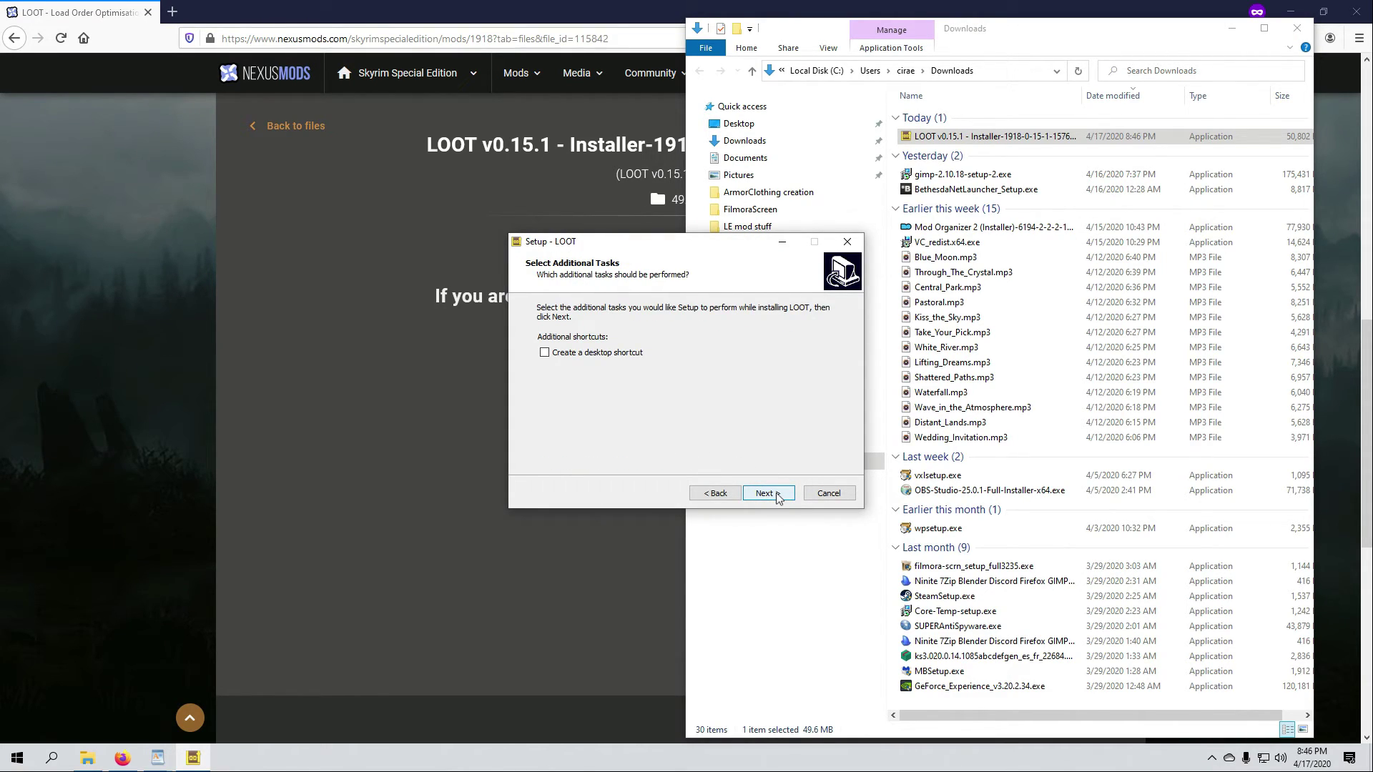
{"action": "left_click", "coordinate": [776, 495]}
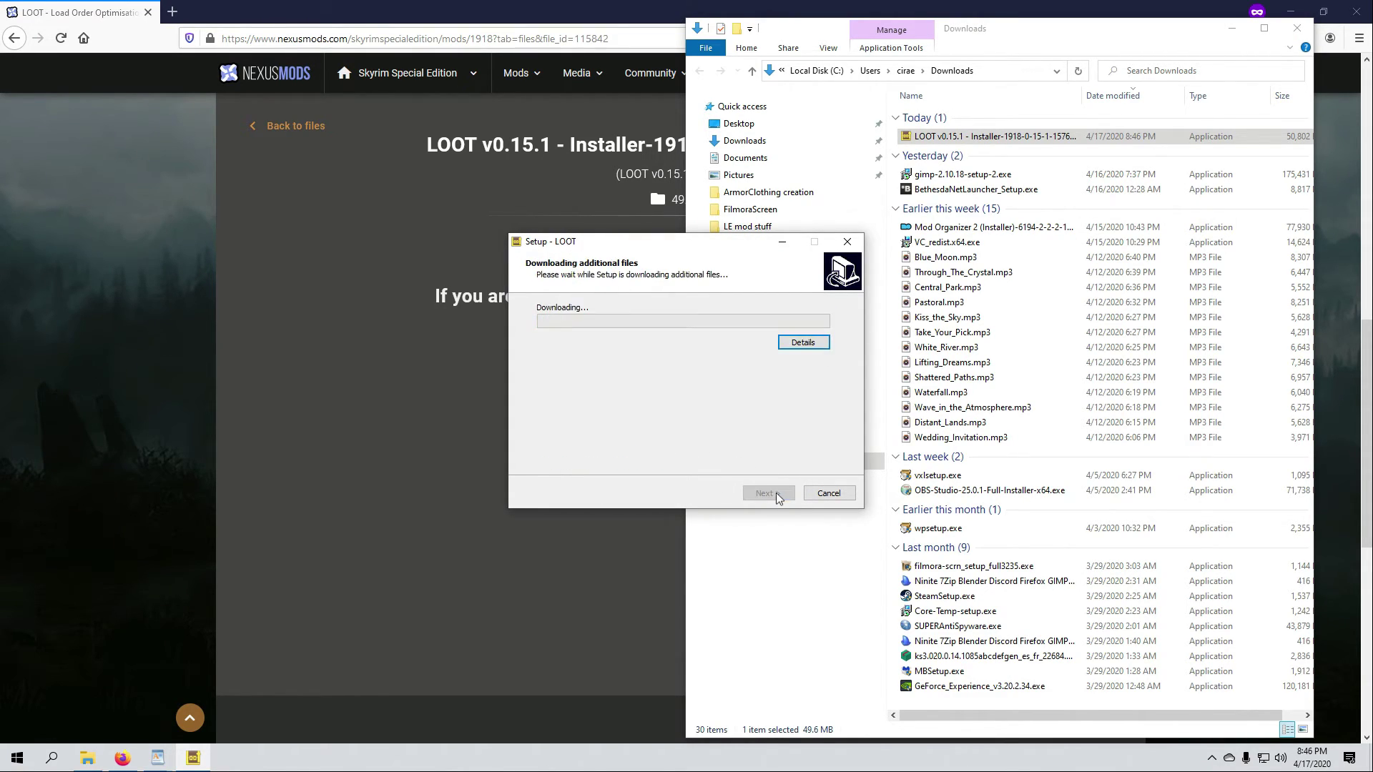
- Close the Downloads folder and finish the LOOT setup with the option to restart the computer later
{"action": "left_click", "coordinate": [1307, 32]}
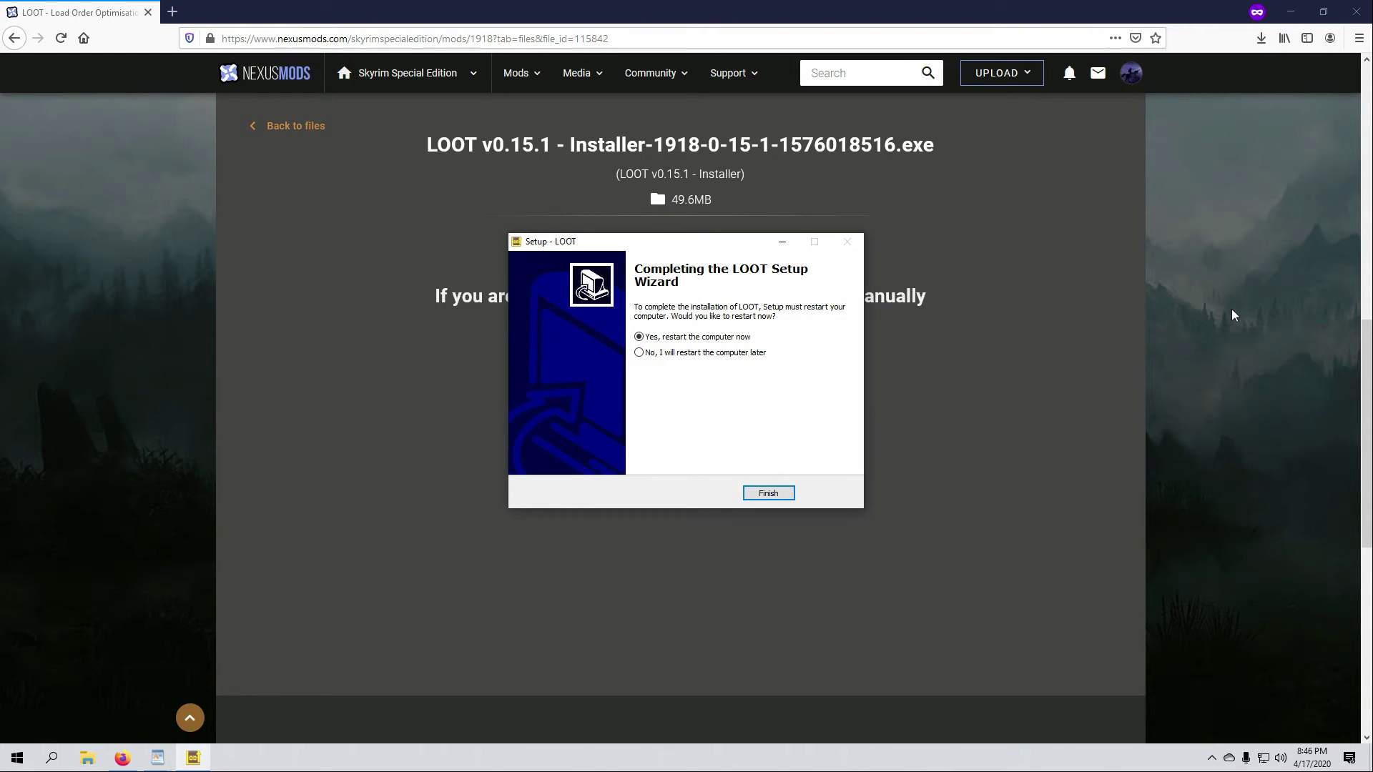
{"action": "left_click", "coordinate": [640, 354]}
{"action": "left_click", "coordinate": [769, 494]}
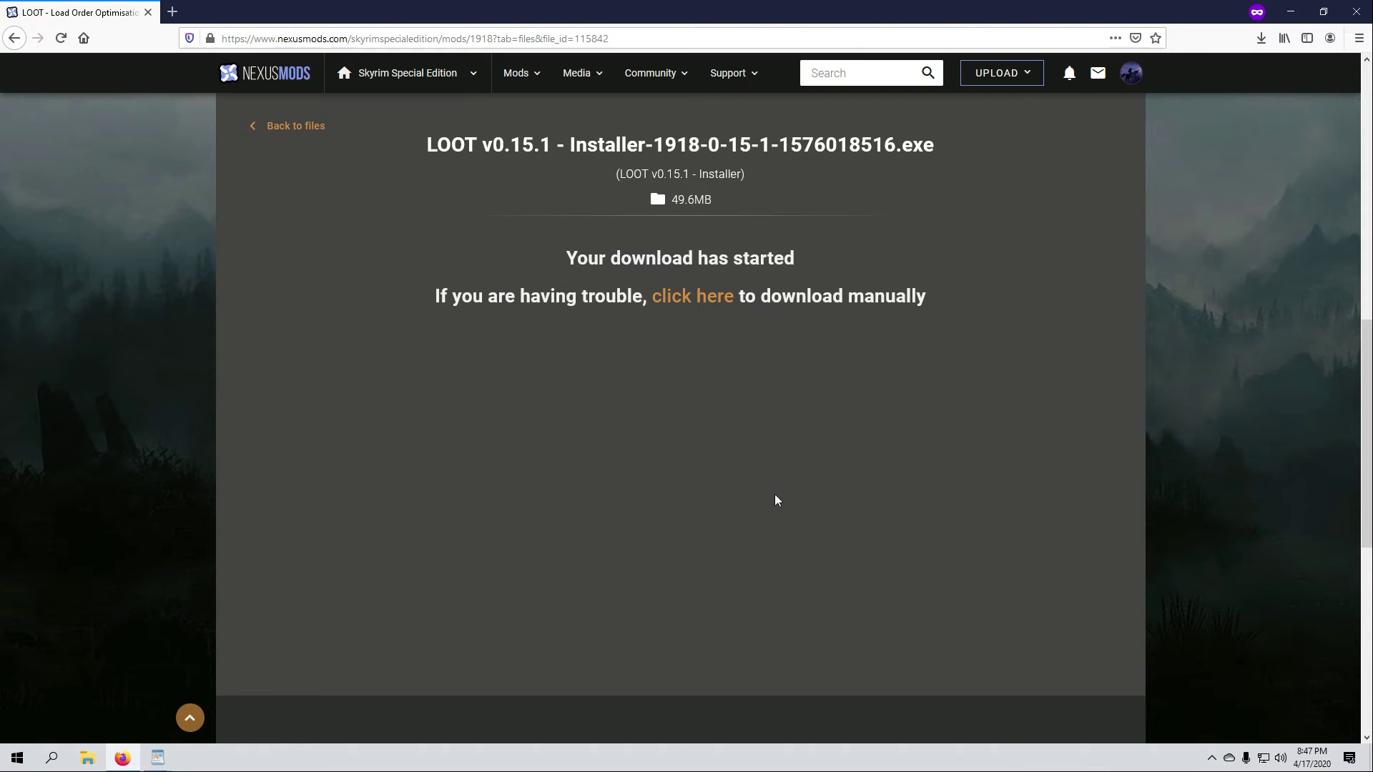
- Close the browser and restart the computer to complete the LOOT installation
{"action": "left_click", "coordinate": [1357, 17]}
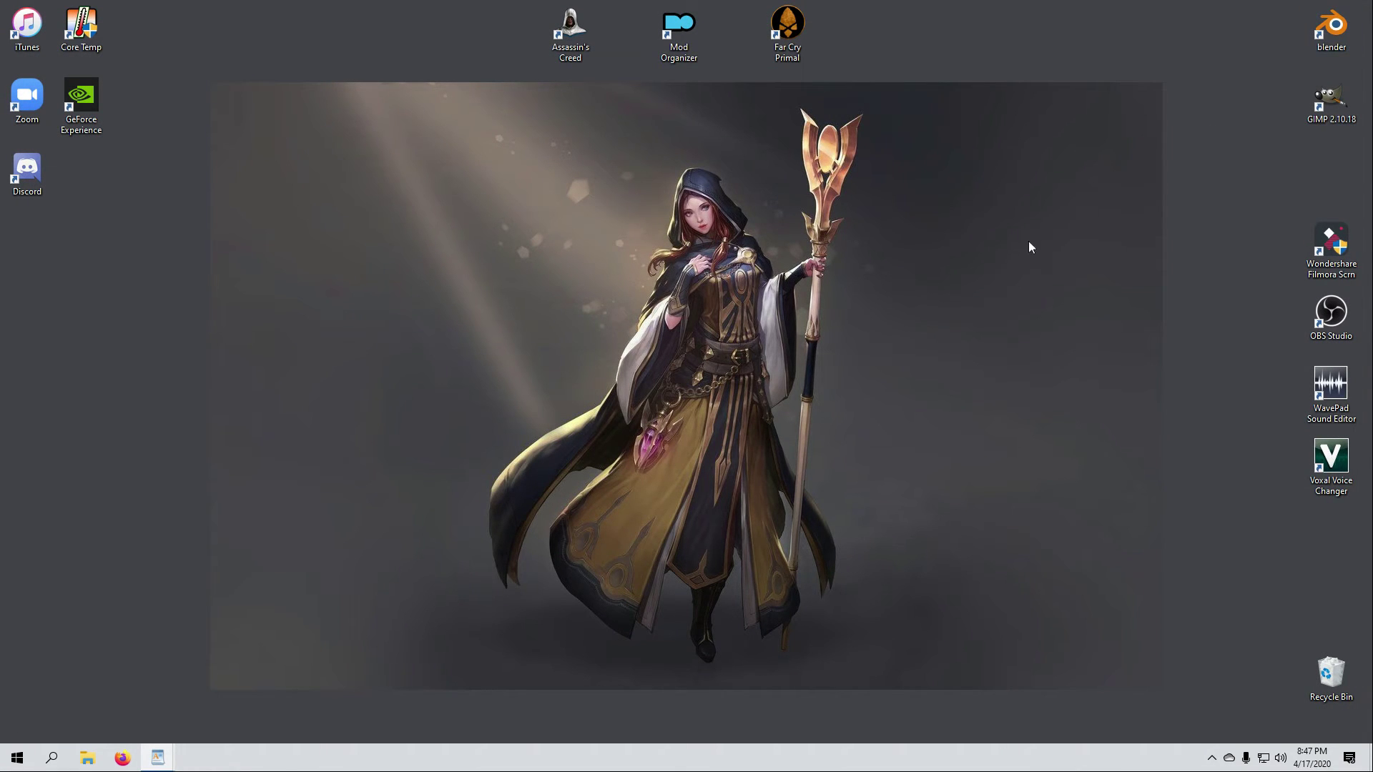
{"action": "left_click", "coordinate": [17, 759]}
{"action": "left_click", "coordinate": [21, 731]}
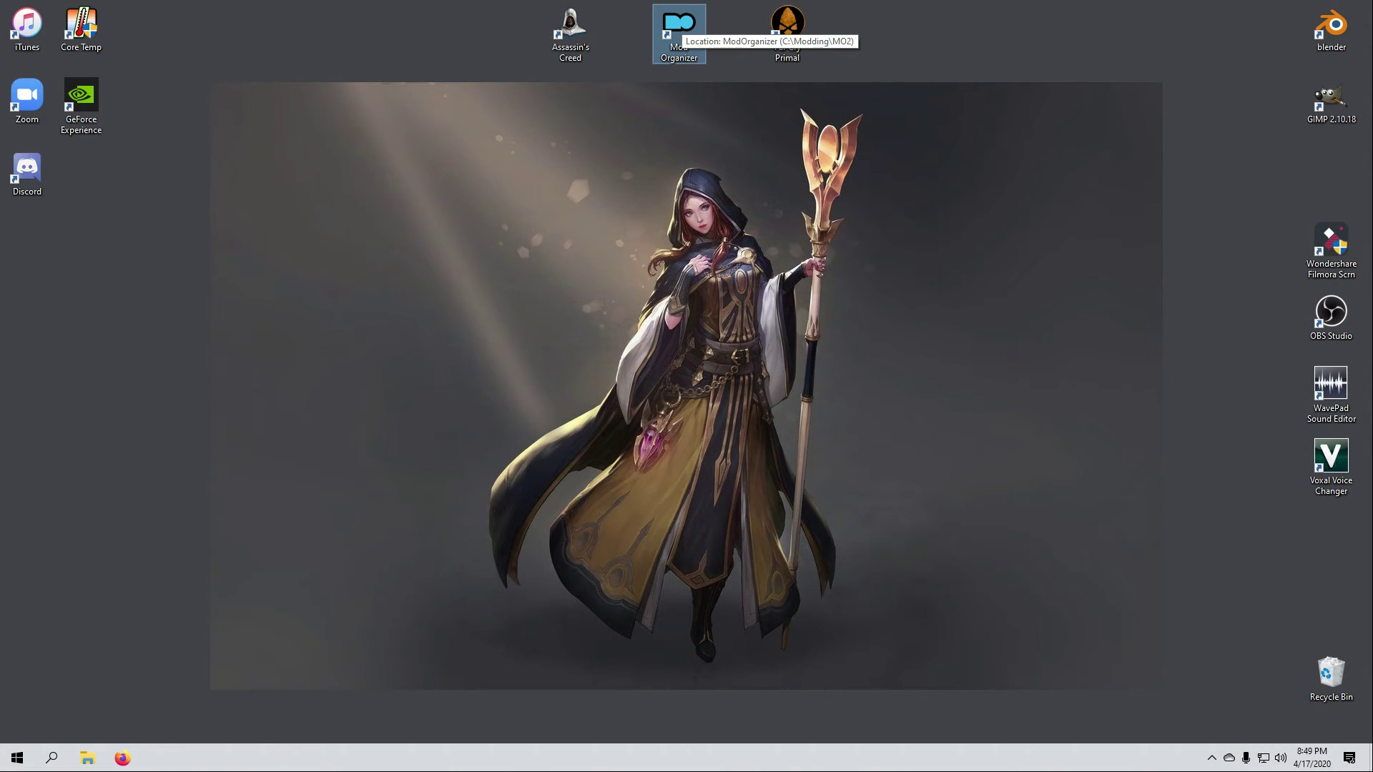
- Start Mod Organizer and check the LOOT entry's settings in its executables list without changing them
{"action": "double_click", "coordinate": [678, 26]}
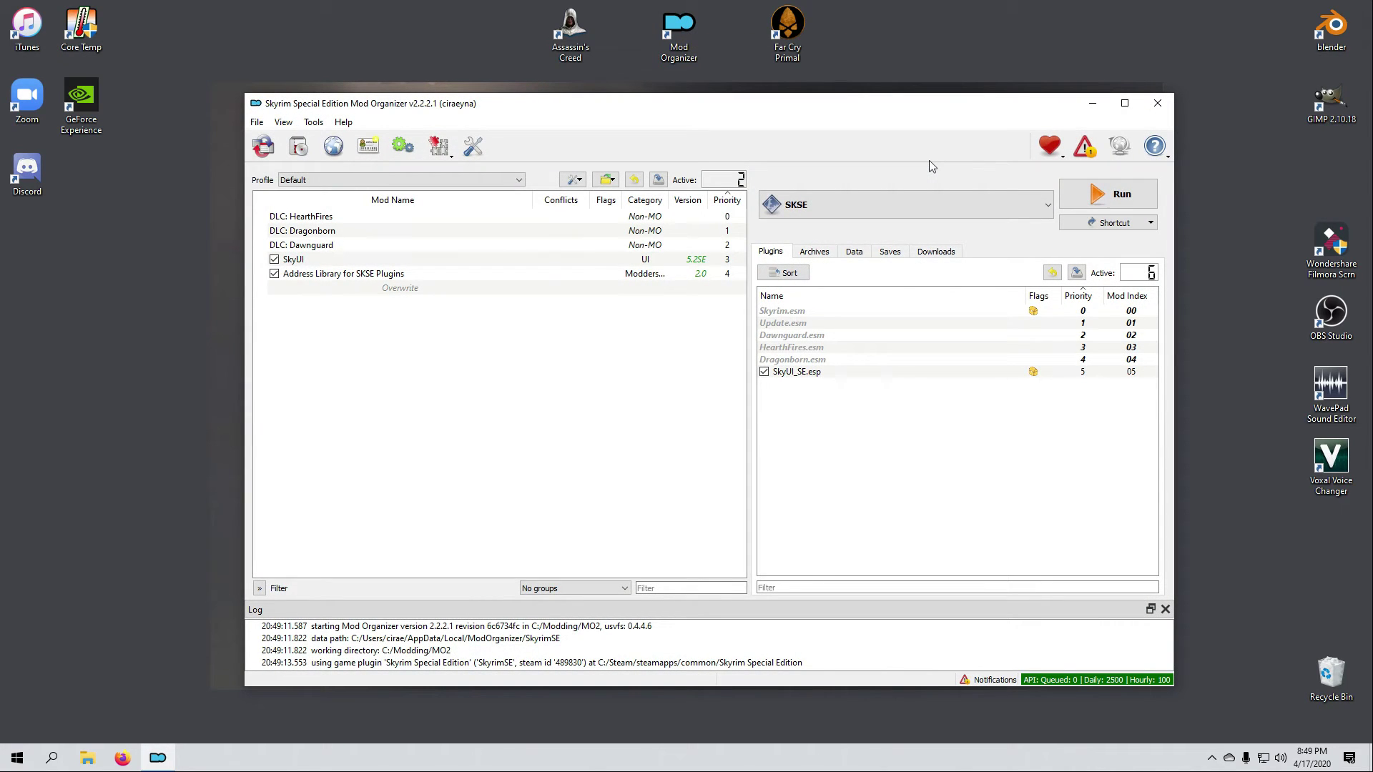
{"action": "left_click", "coordinate": [399, 148]}
{"action": "left_click", "coordinate": [447, 383]}
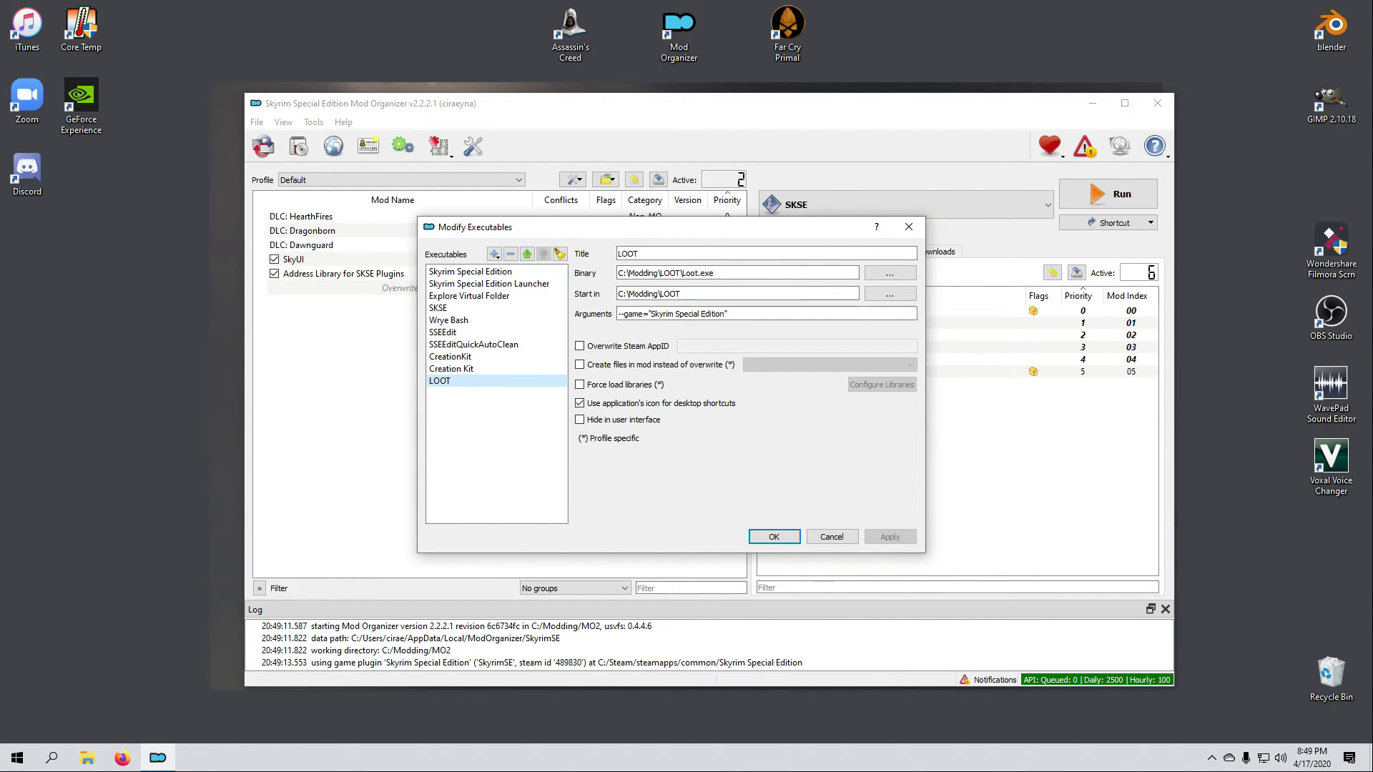
{"action": "left_click", "coordinate": [831, 538]}
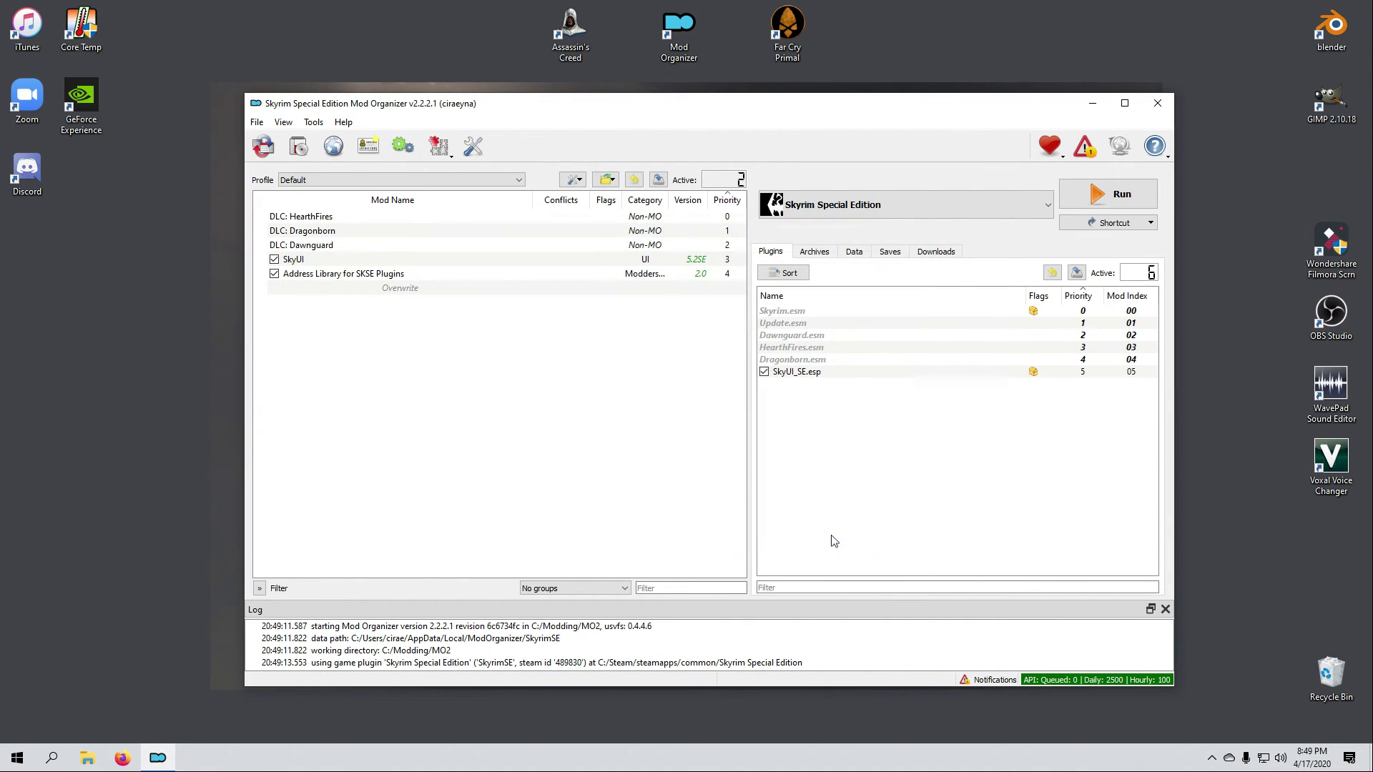
- Select LOOT as the program to launch, test-run it through Mod Organizer, and dismiss its first-time tips before closing it
{"action": "left_click", "coordinate": [980, 205]}
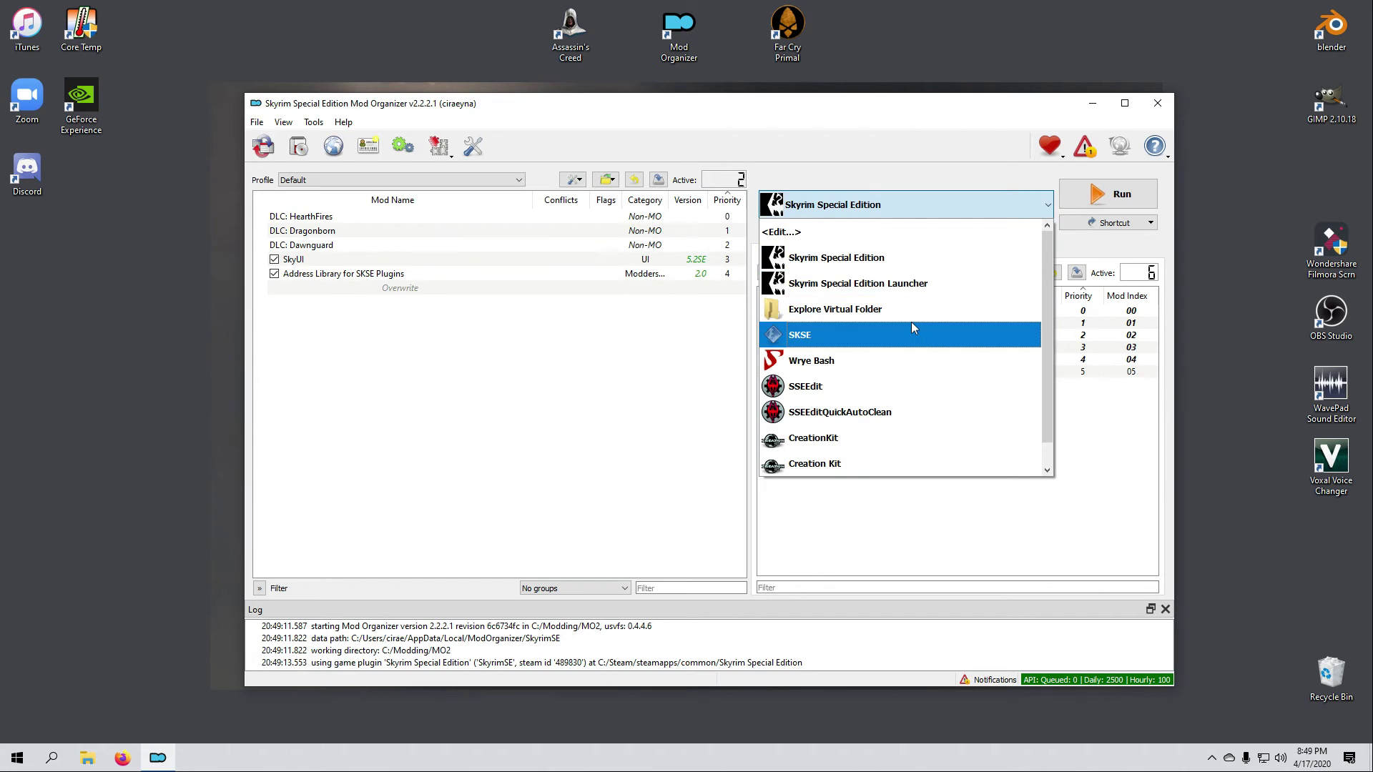
{"action": "left_click", "coordinate": [855, 461]}
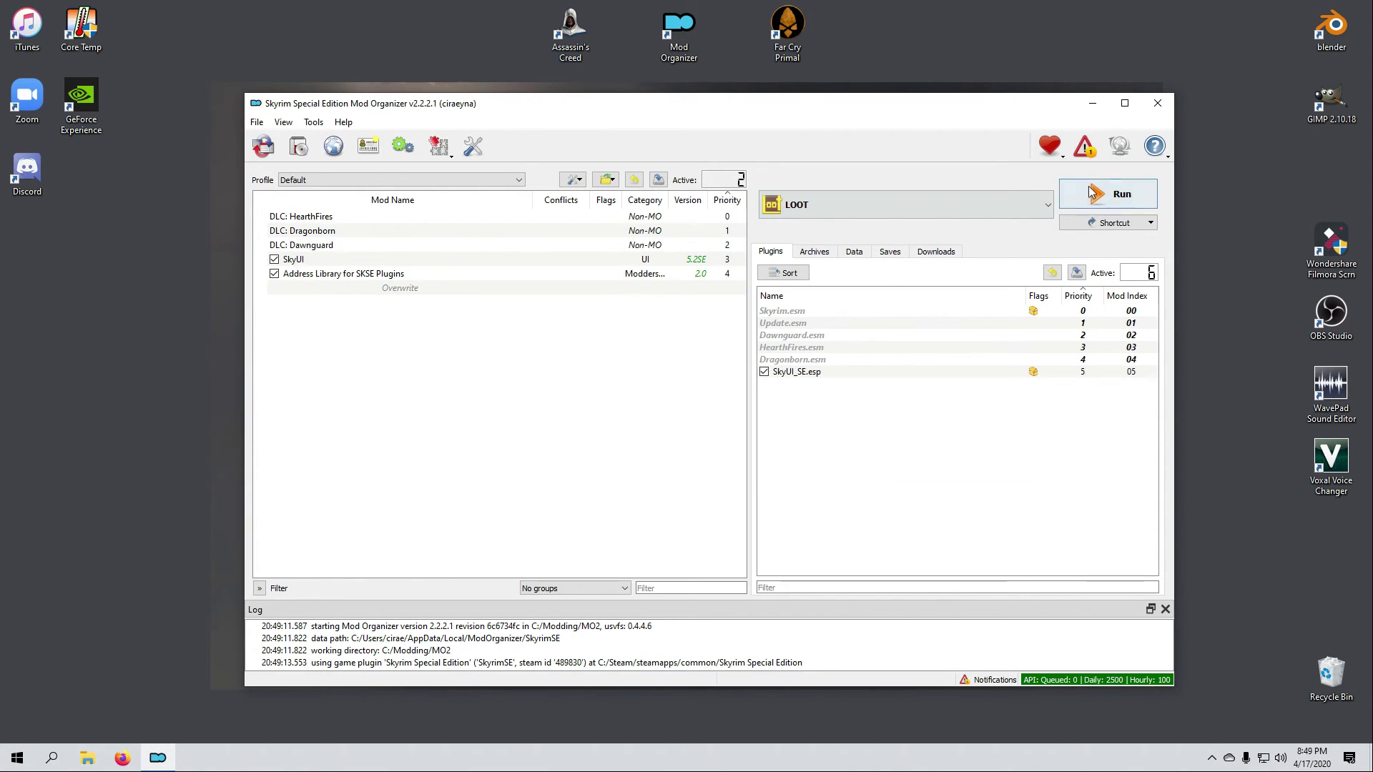
{"action": "left_click", "coordinate": [1095, 194]}
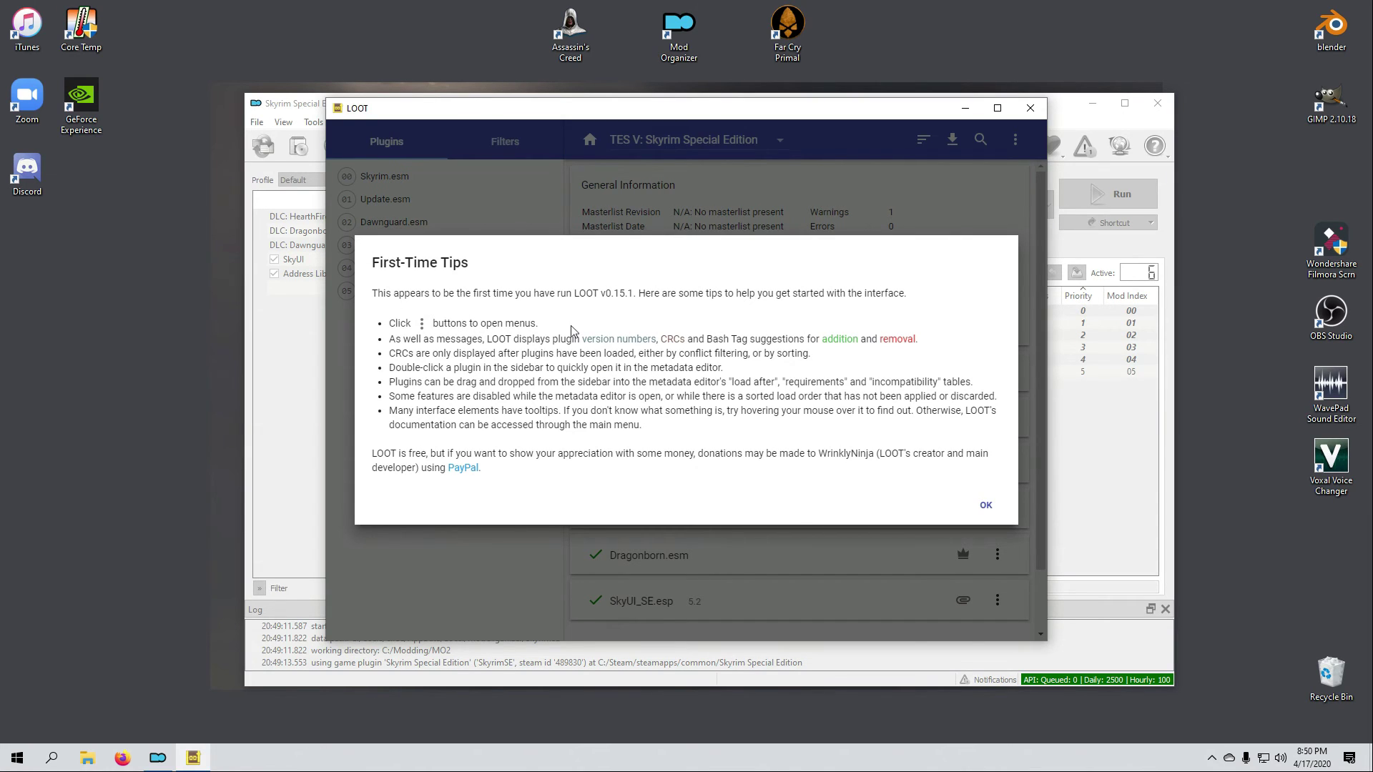
{"action": "left_click", "coordinate": [986, 505]}
{"action": "left_click", "coordinate": [1030, 108]}
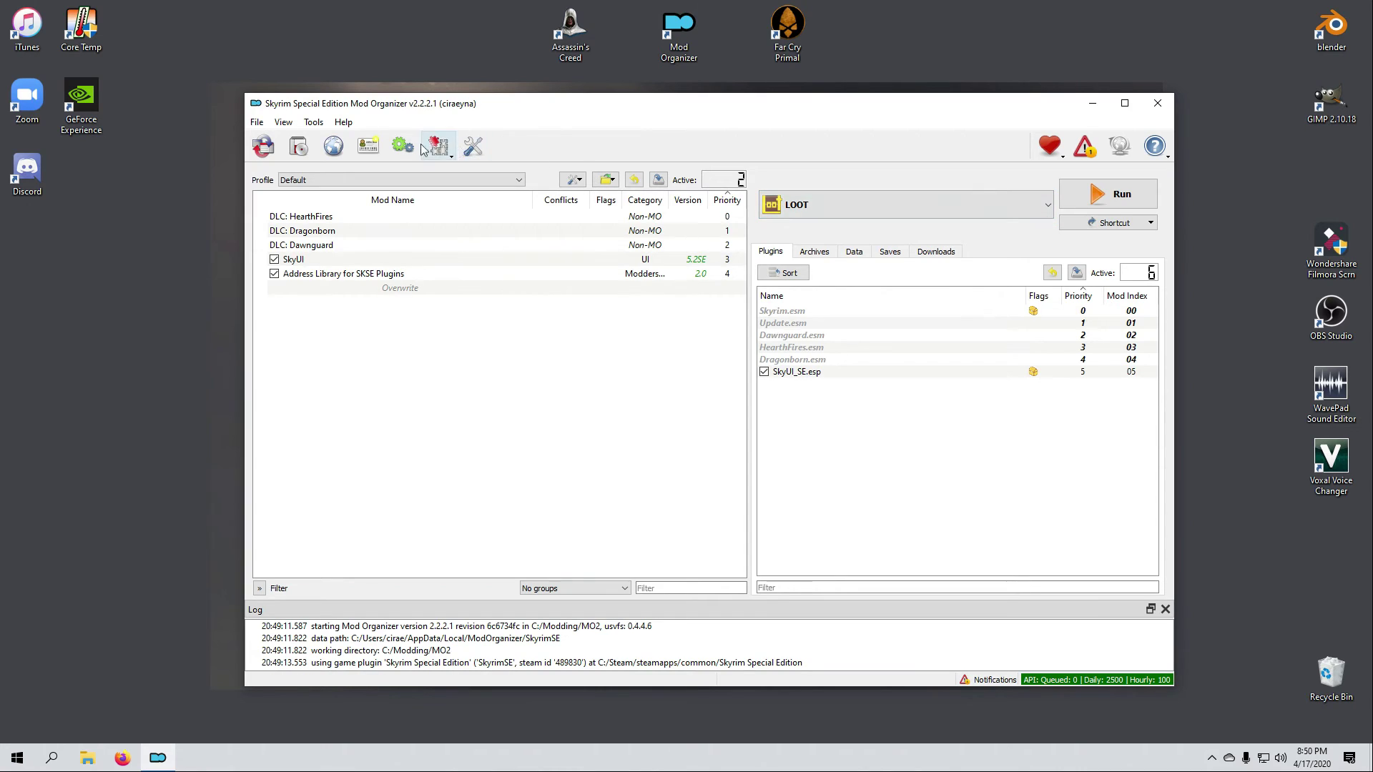
- Compare the two Creation Kit entries in the executables list and remove the manually added CreationKit duplicate
{"action": "left_click", "coordinate": [403, 146]}
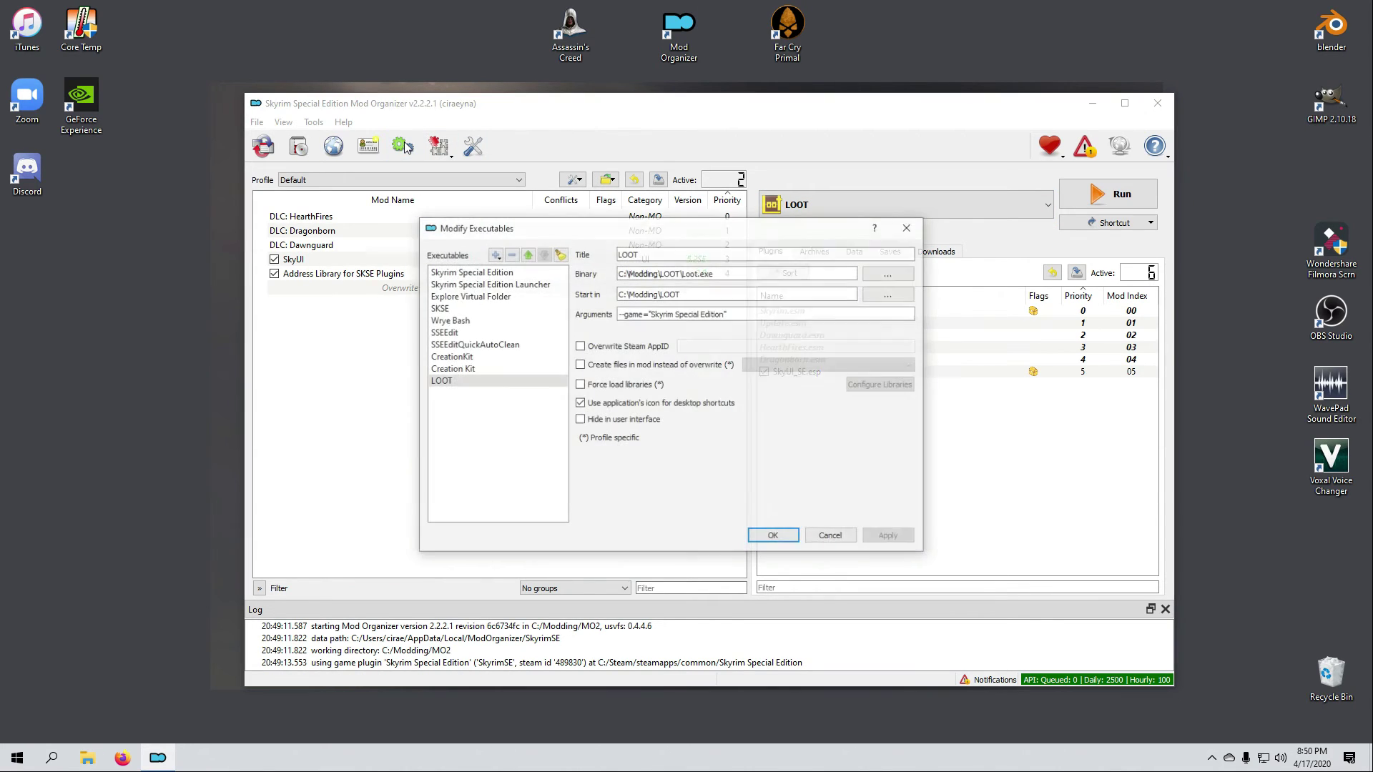
{"action": "left_click", "coordinate": [450, 357]}
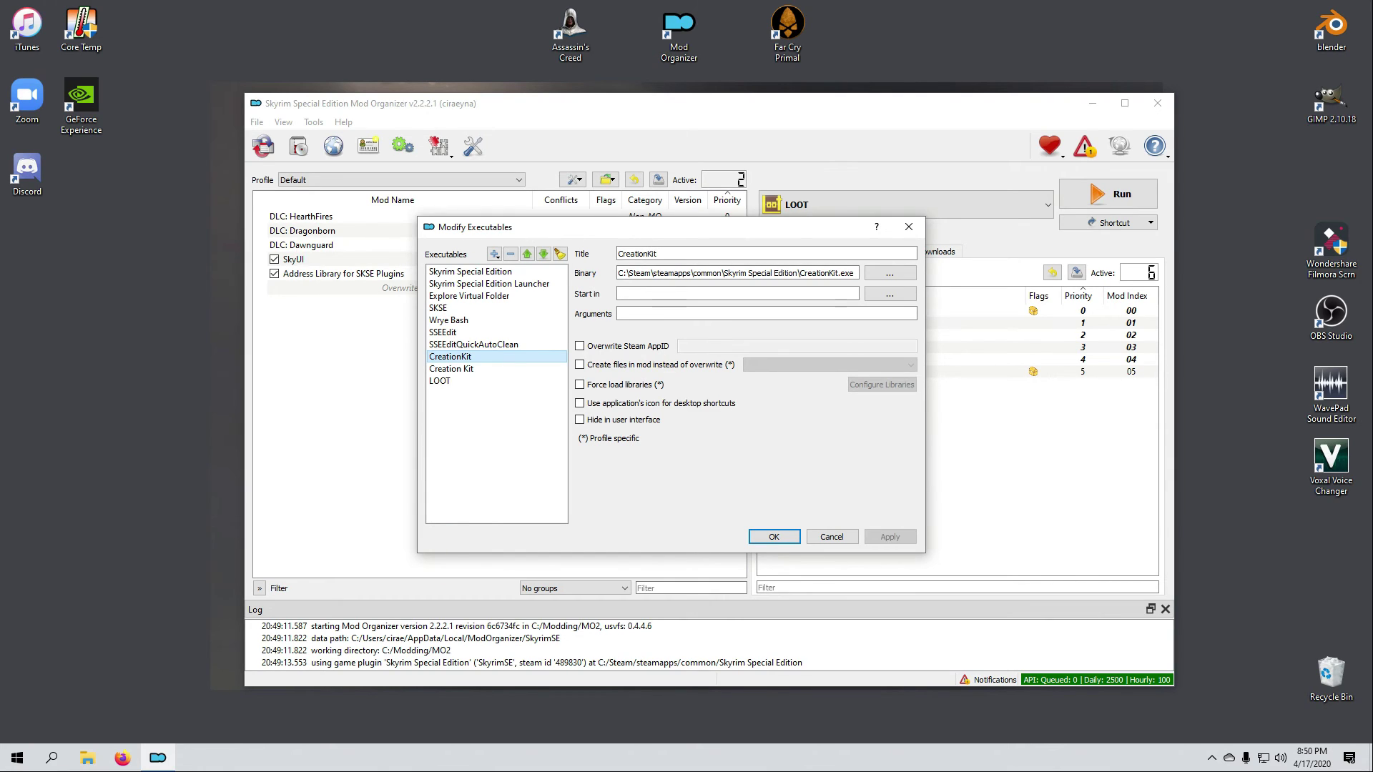
{"action": "left_click", "coordinate": [472, 370]}
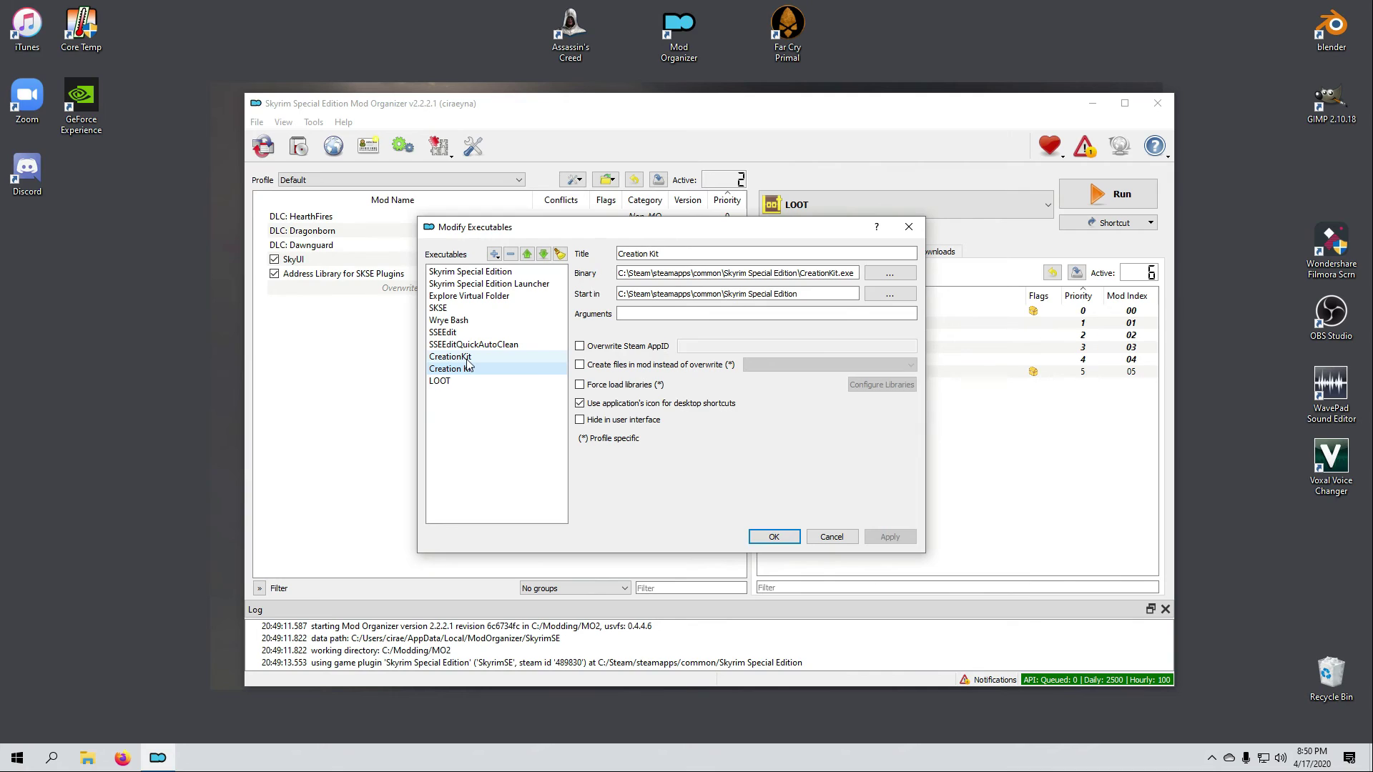
{"action": "left_click", "coordinate": [467, 360]}
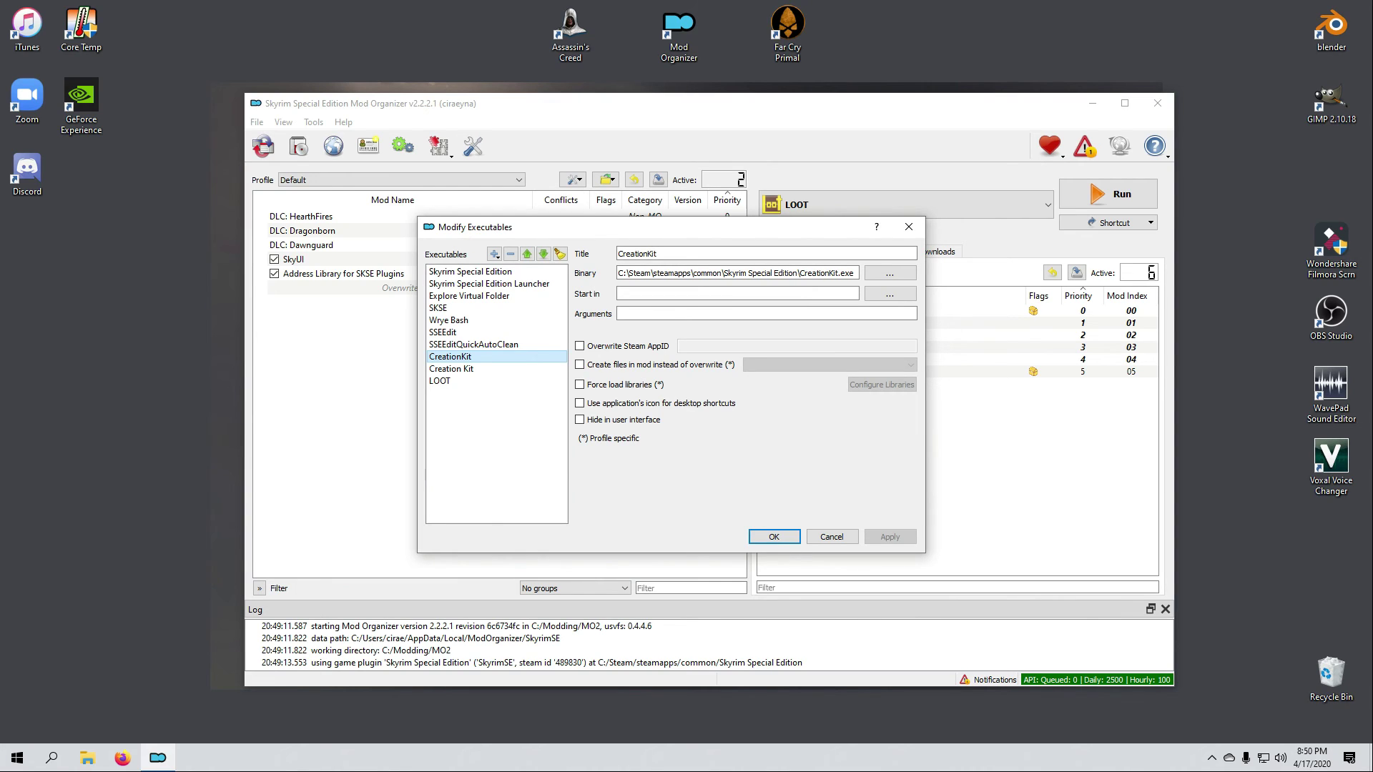
{"action": "left_click", "coordinate": [511, 255]}
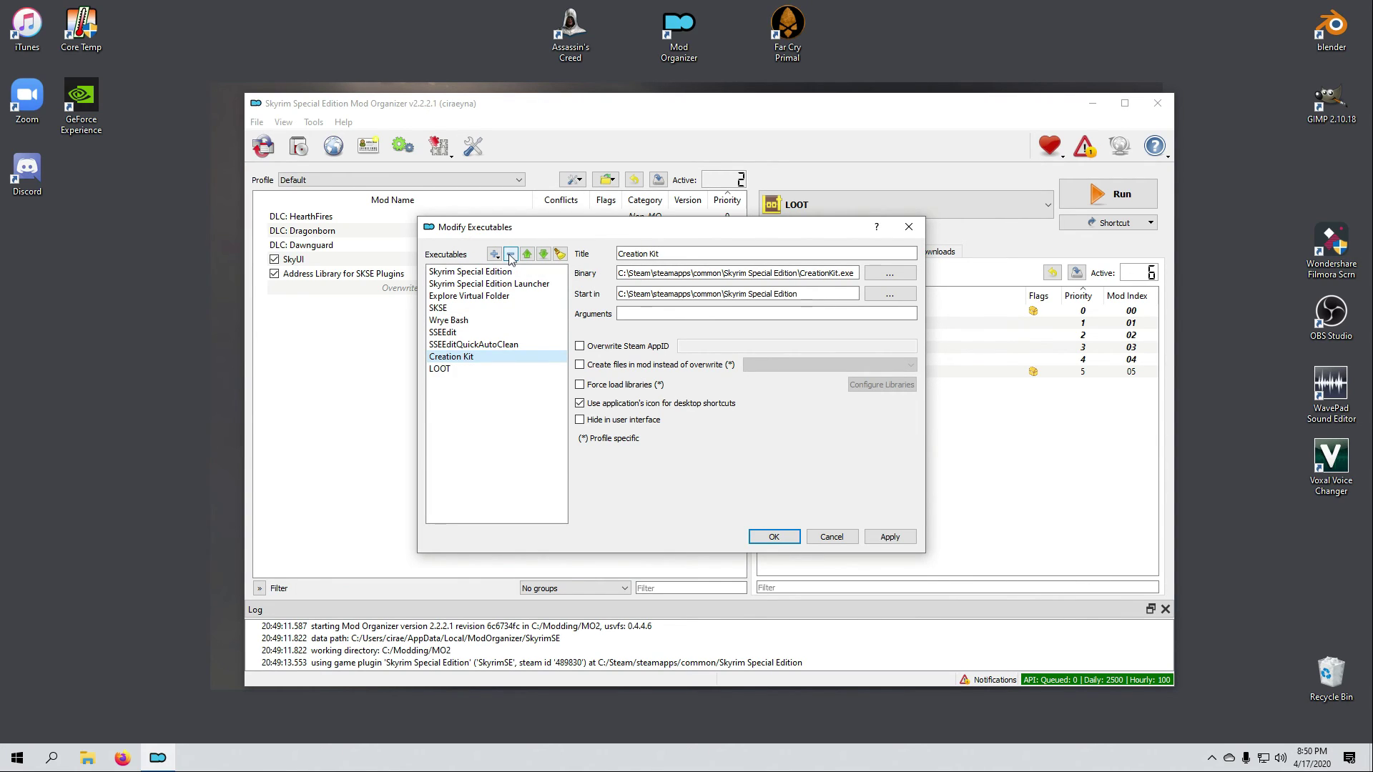
{"action": "left_click", "coordinate": [885, 539]}
{"action": "left_click", "coordinate": [777, 540]}
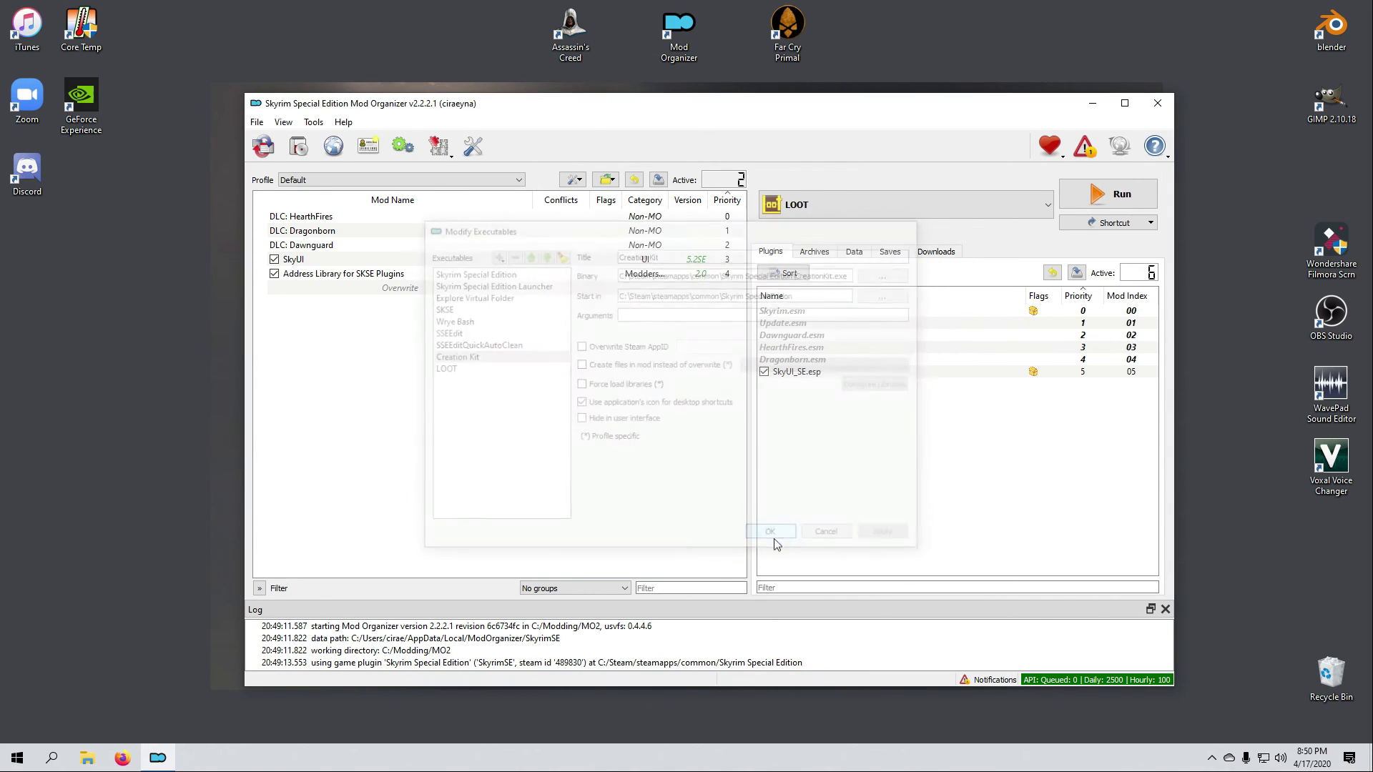
- Test-run the remaining Creation Kit entry through Mod Organizer, close the editor, and set SKSE as the program to launch
{"action": "left_click", "coordinate": [1048, 205]}
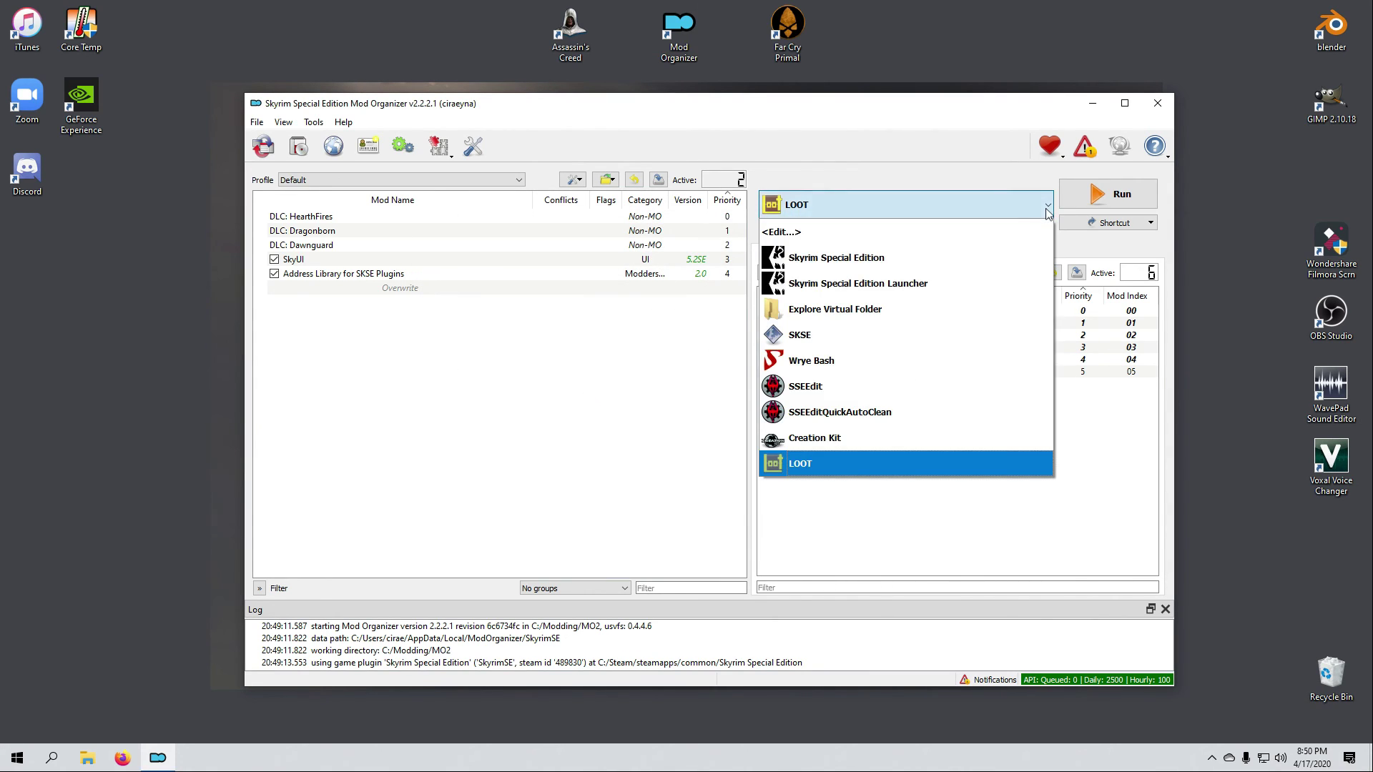
{"action": "left_click", "coordinate": [850, 443]}
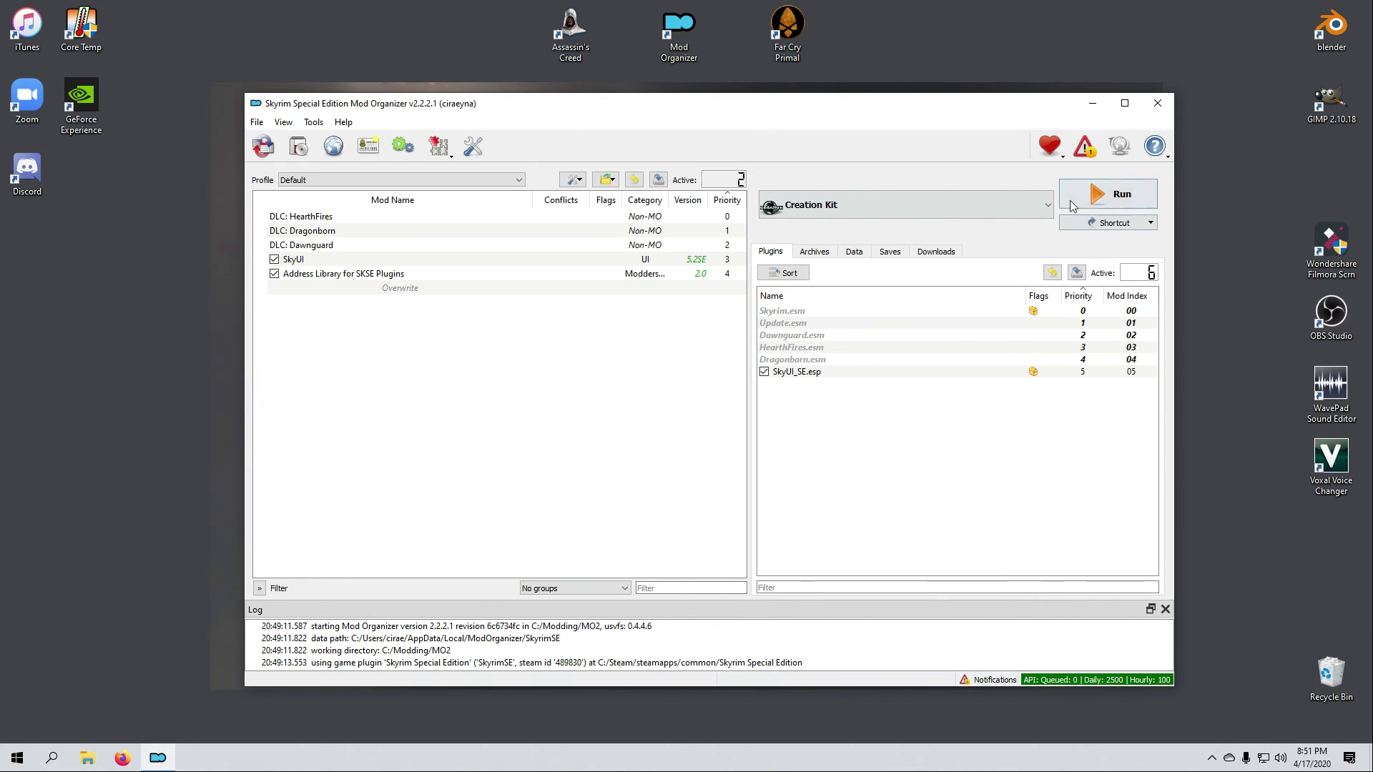
{"action": "left_click", "coordinate": [1085, 196]}
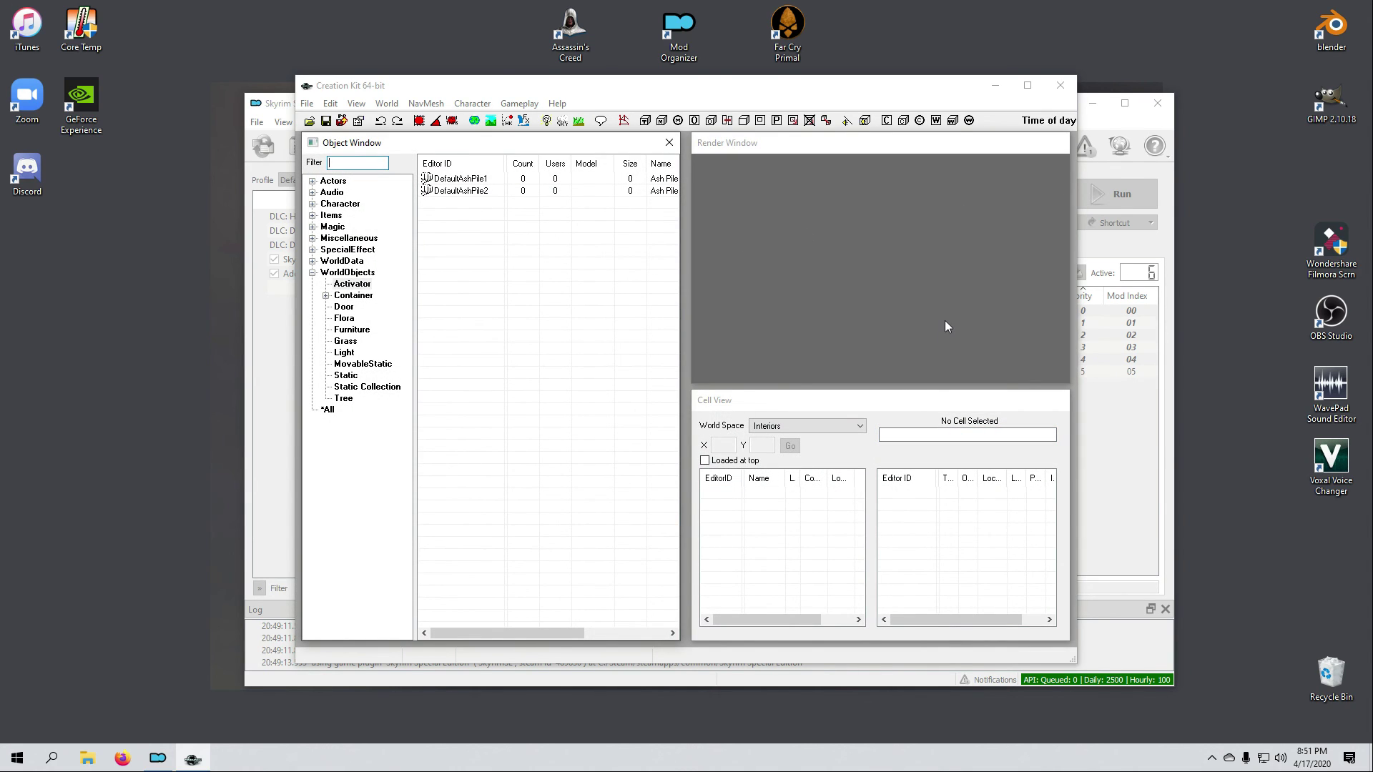
{"action": "left_click", "coordinate": [1061, 86]}
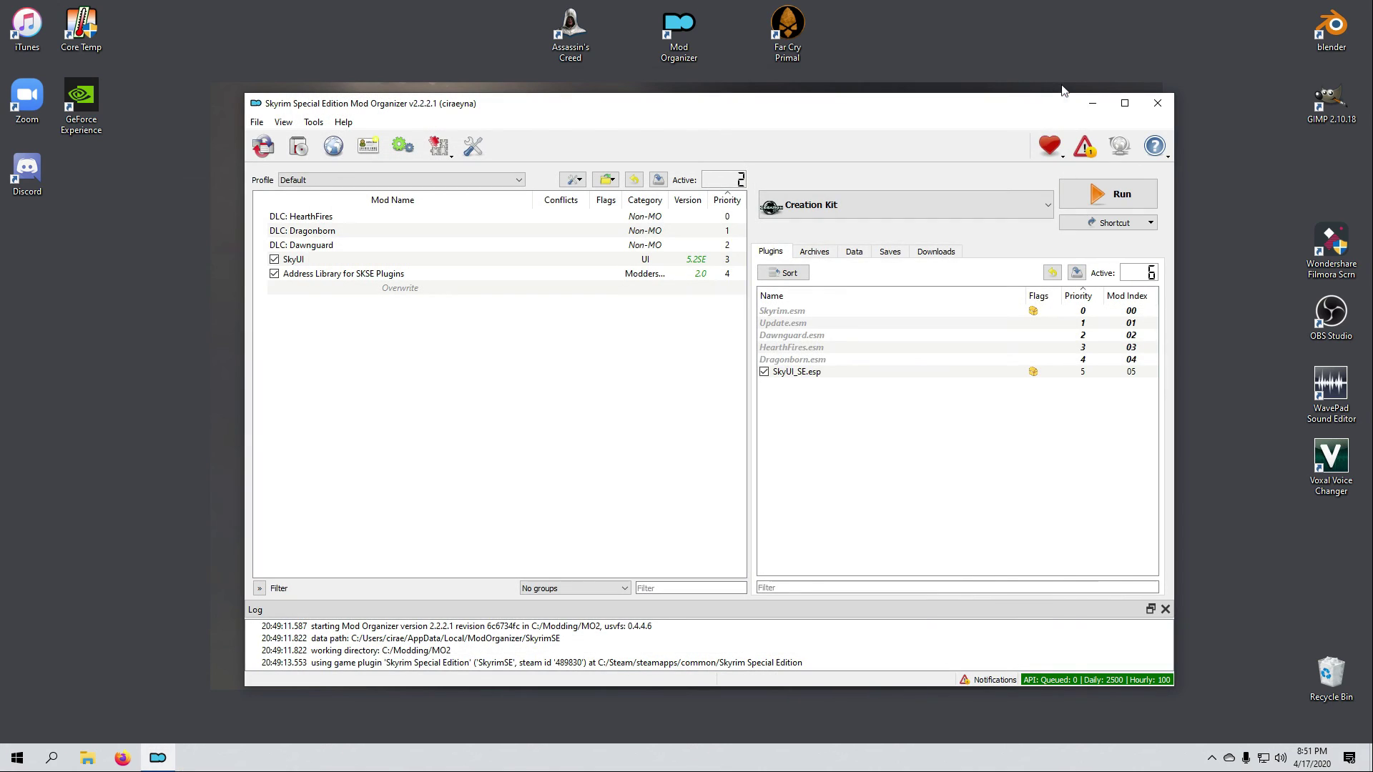
{"action": "left_click", "coordinate": [1047, 207]}
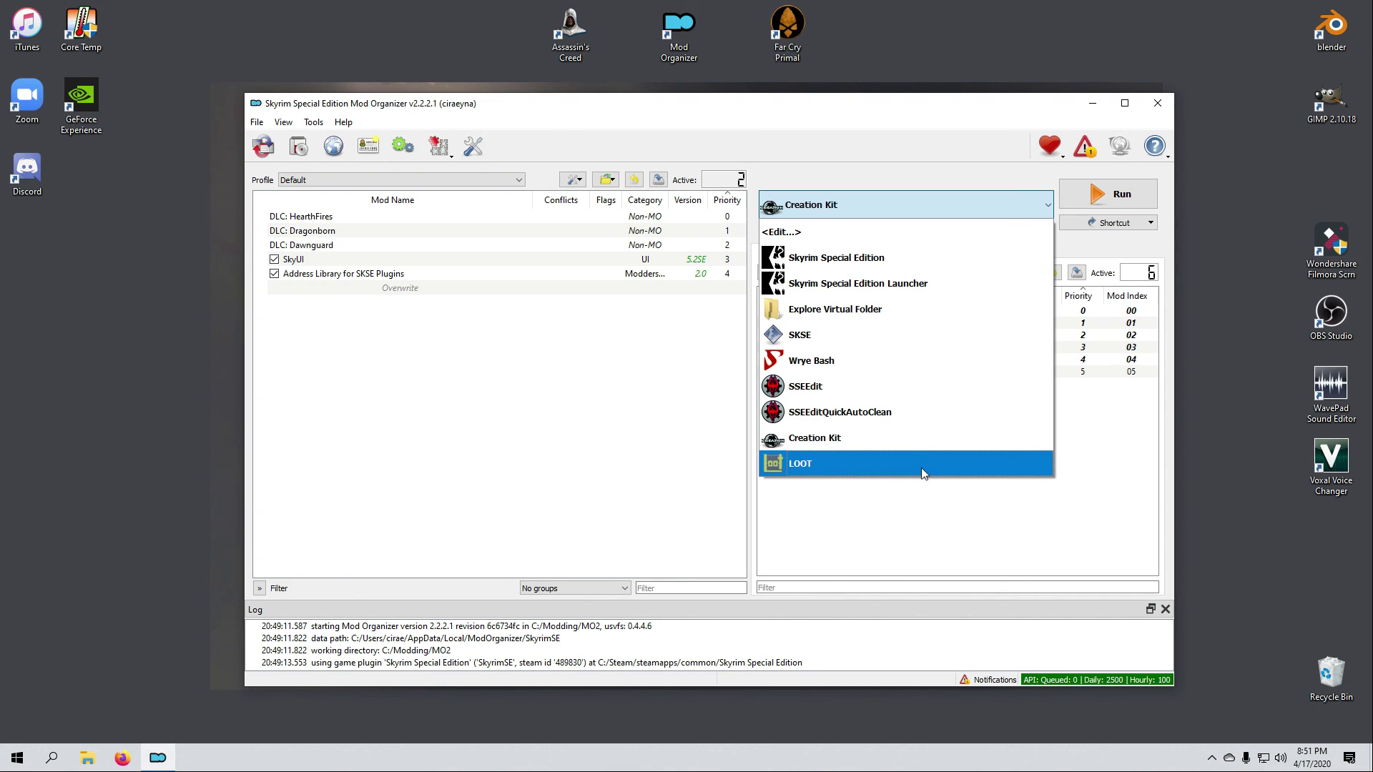
{"action": "left_click", "coordinate": [807, 335]}
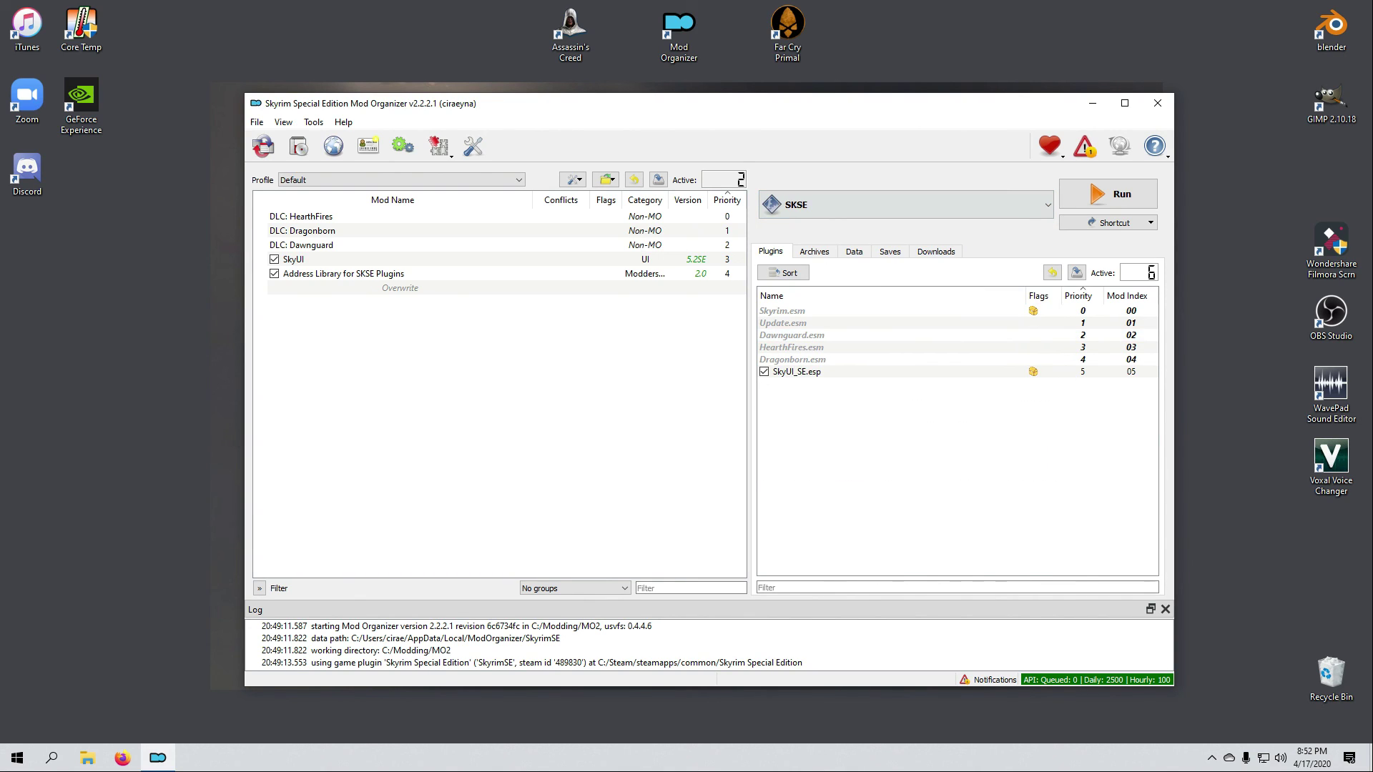